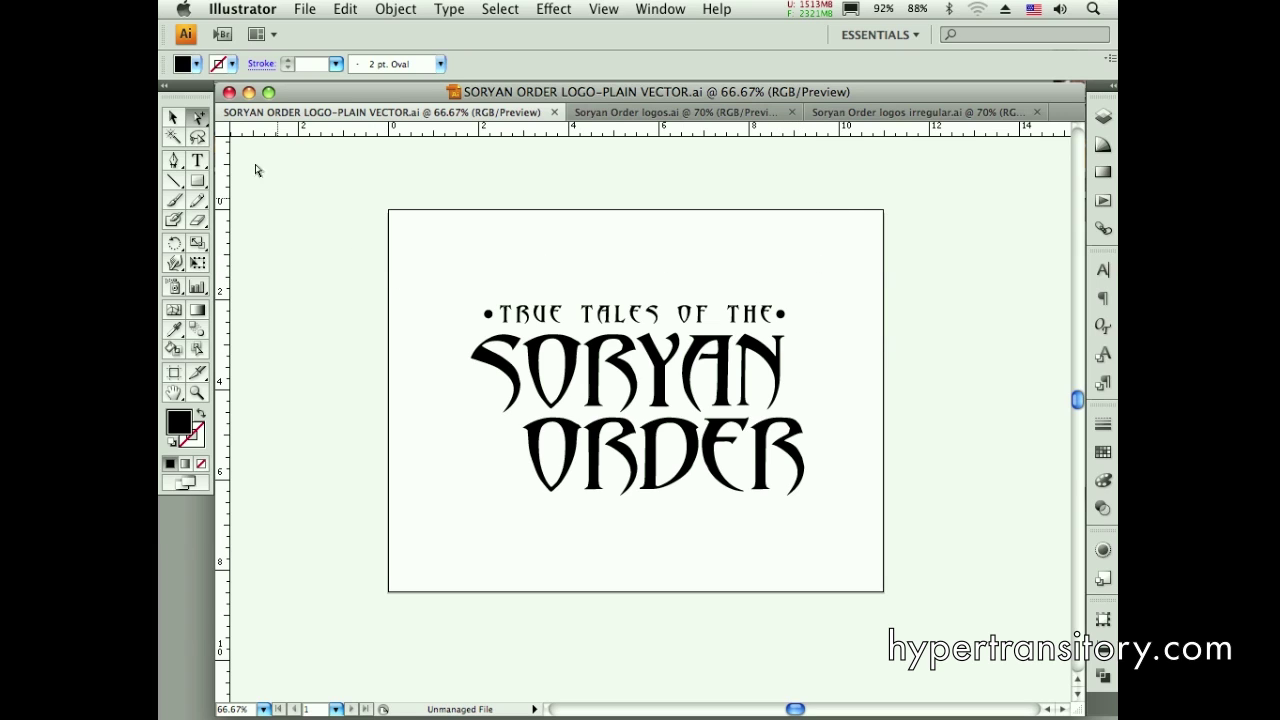
Select the entire logo artwork and enlarge it proportionally to about 8.29 in wide
{"action": "left_click_drag", "start_coordinate": [830, 282], "coordinate": [447, 518]}
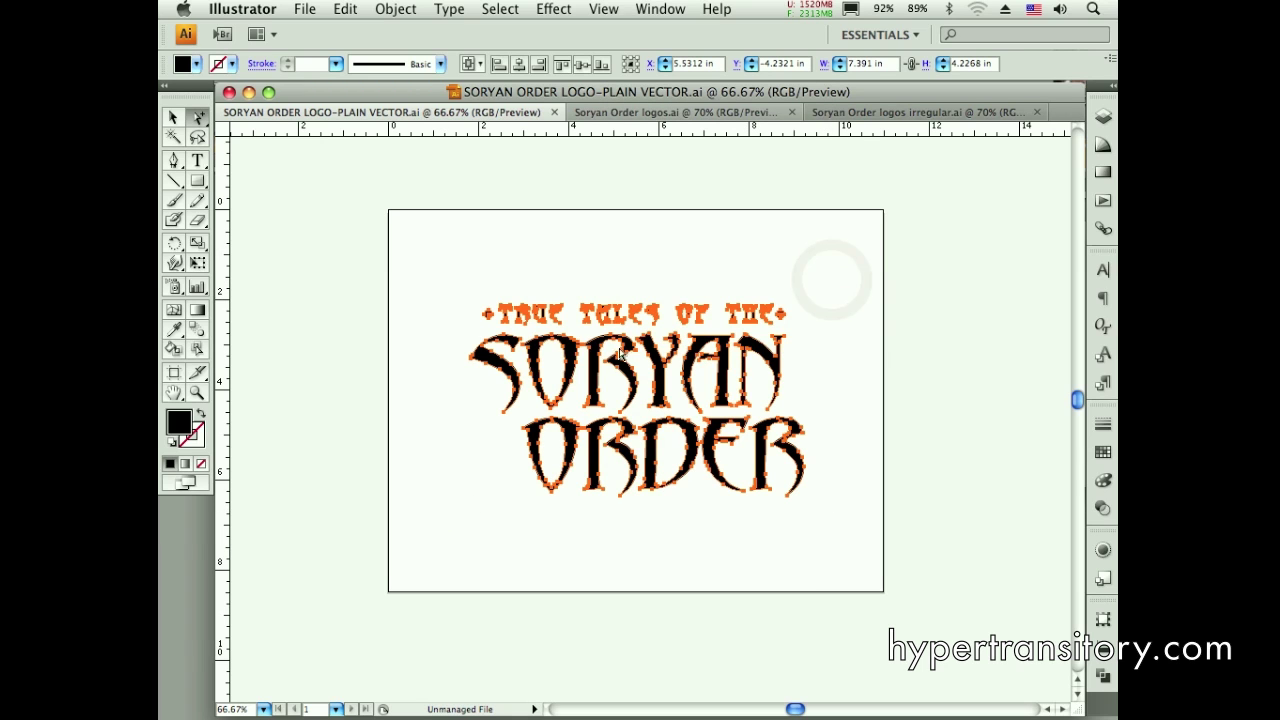
{"action": "left_click", "coordinate": [173, 118]}
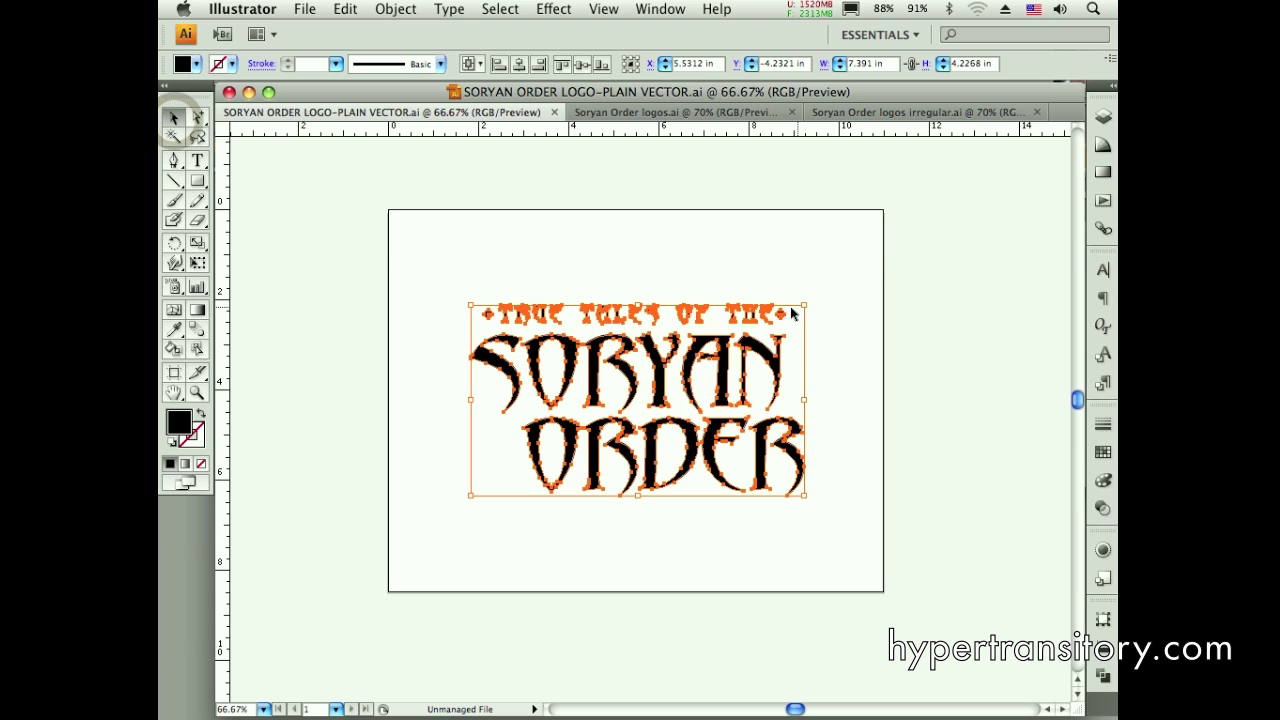
{"action": "left_click_drag", "start_coordinate": [803, 306], "coordinate": [818, 232]}
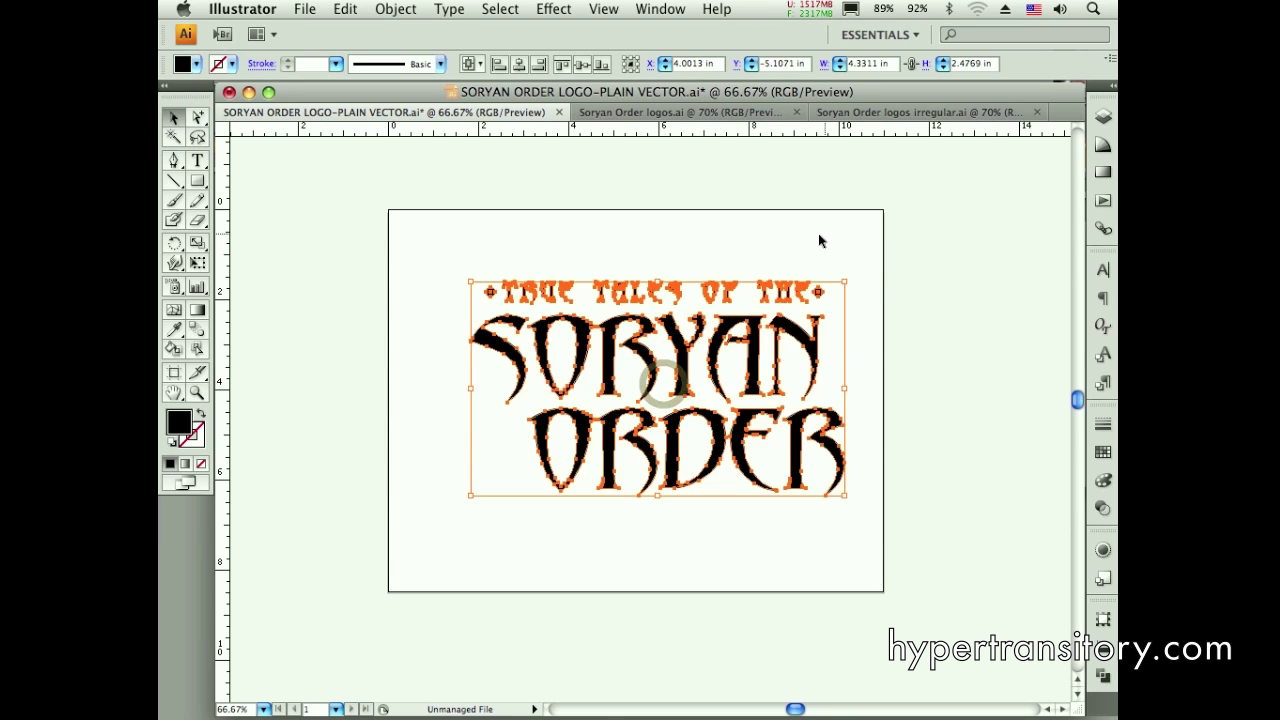
{"action": "left_click", "coordinate": [1103, 619]}
{"action": "left_click", "coordinate": [1054, 617]}
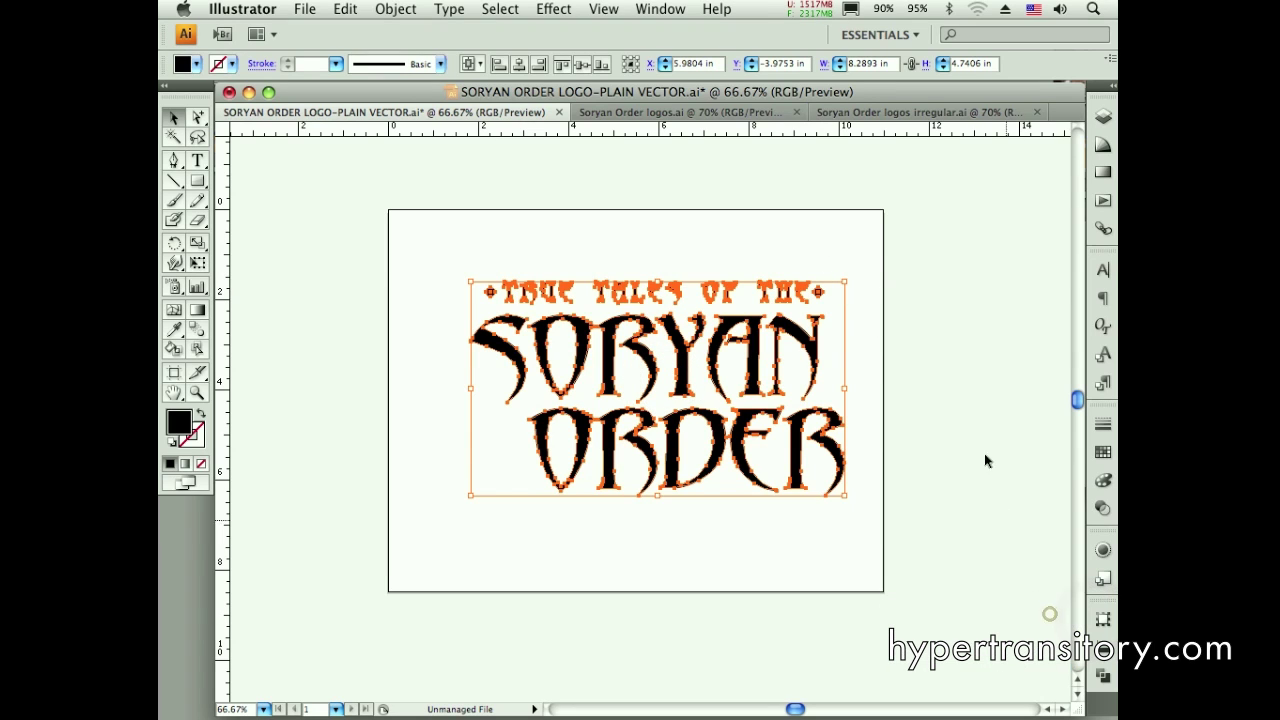
Set the logo's width to 5 in with its proportions kept, and deselect it
{"action": "double_click", "coordinate": [875, 63]}
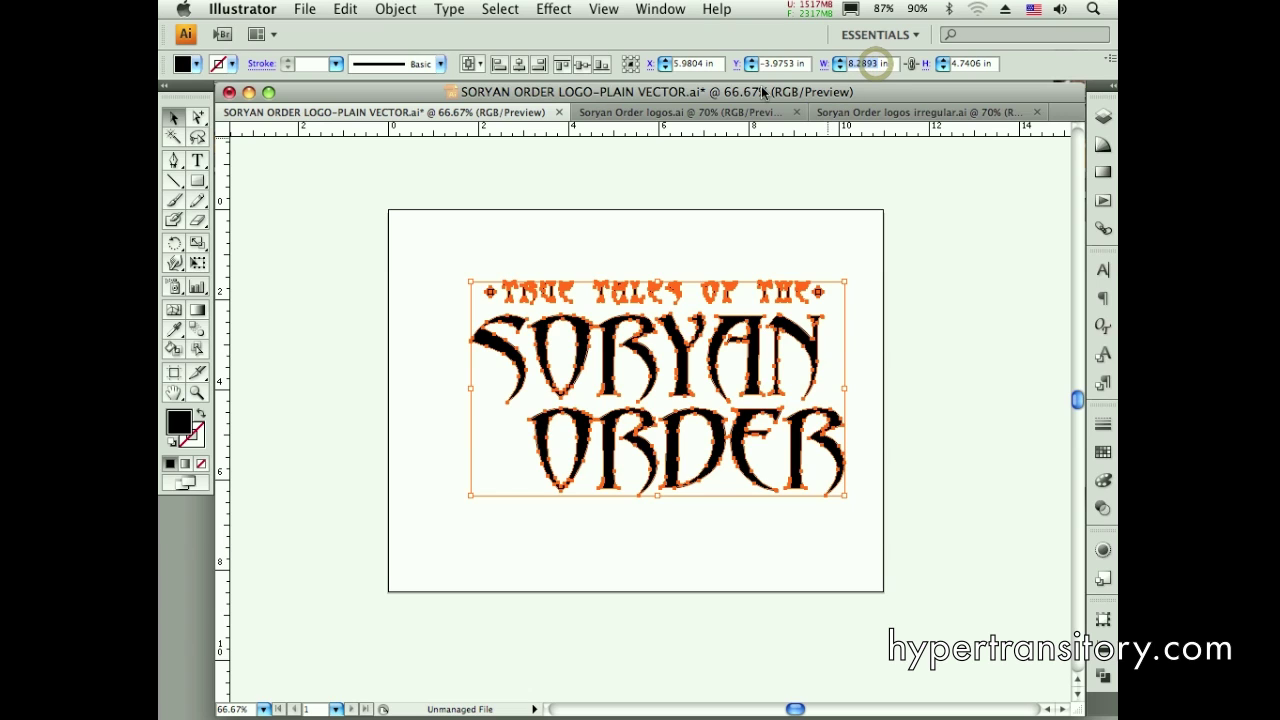
{"action": "type", "text": "5"}
{"action": "key", "text": "Return"}
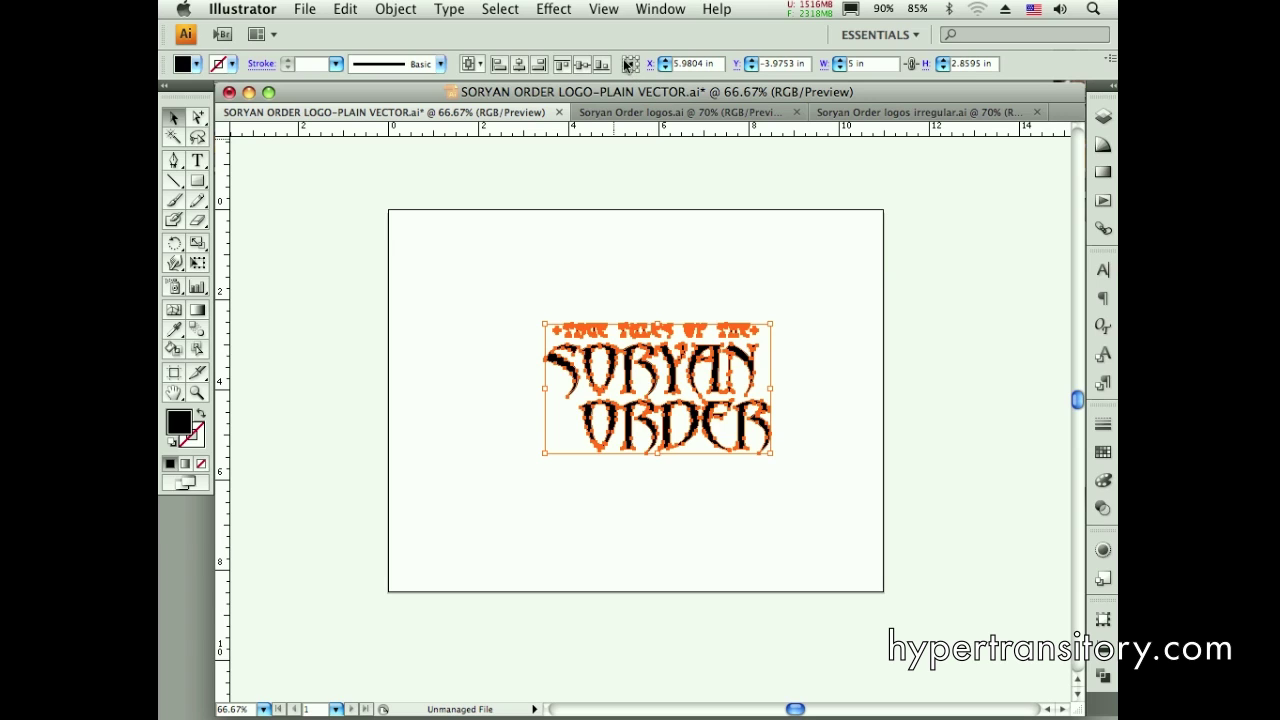
{"action": "left_click", "coordinate": [806, 333]}
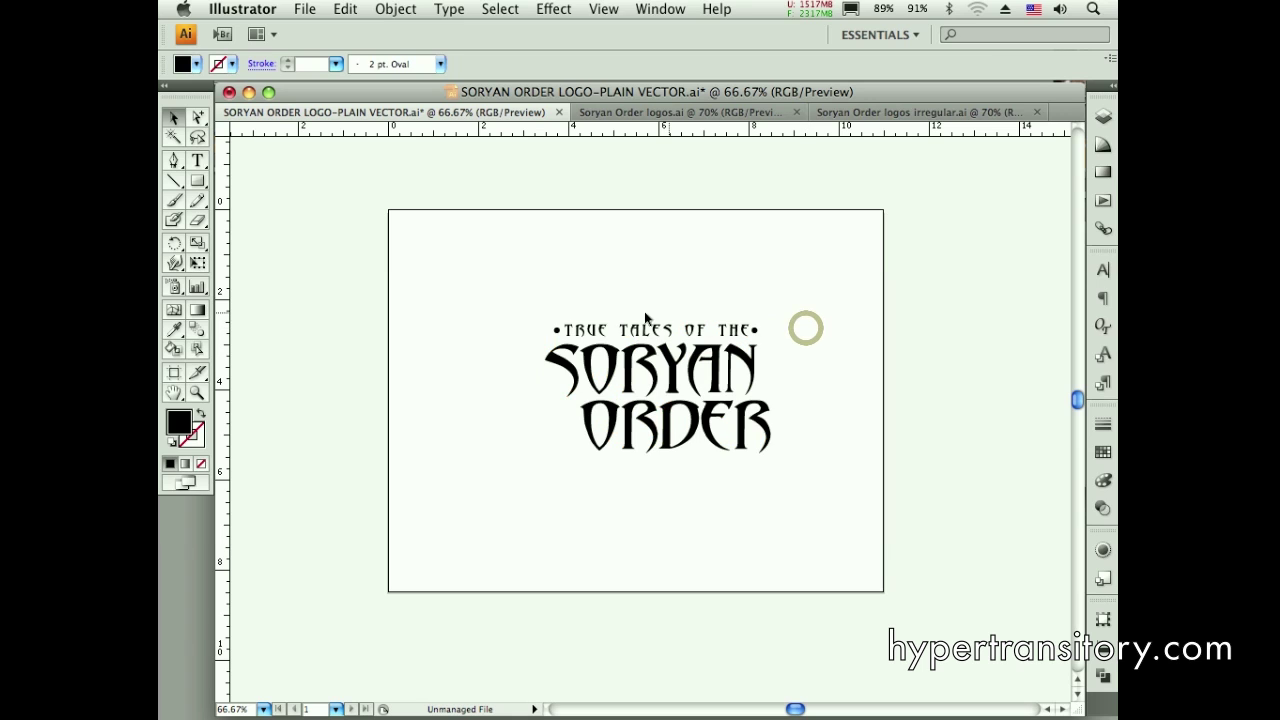
Switch to the Soryan Order logos.ai document containing the grid of logos
{"action": "key", "text": "super+z"}
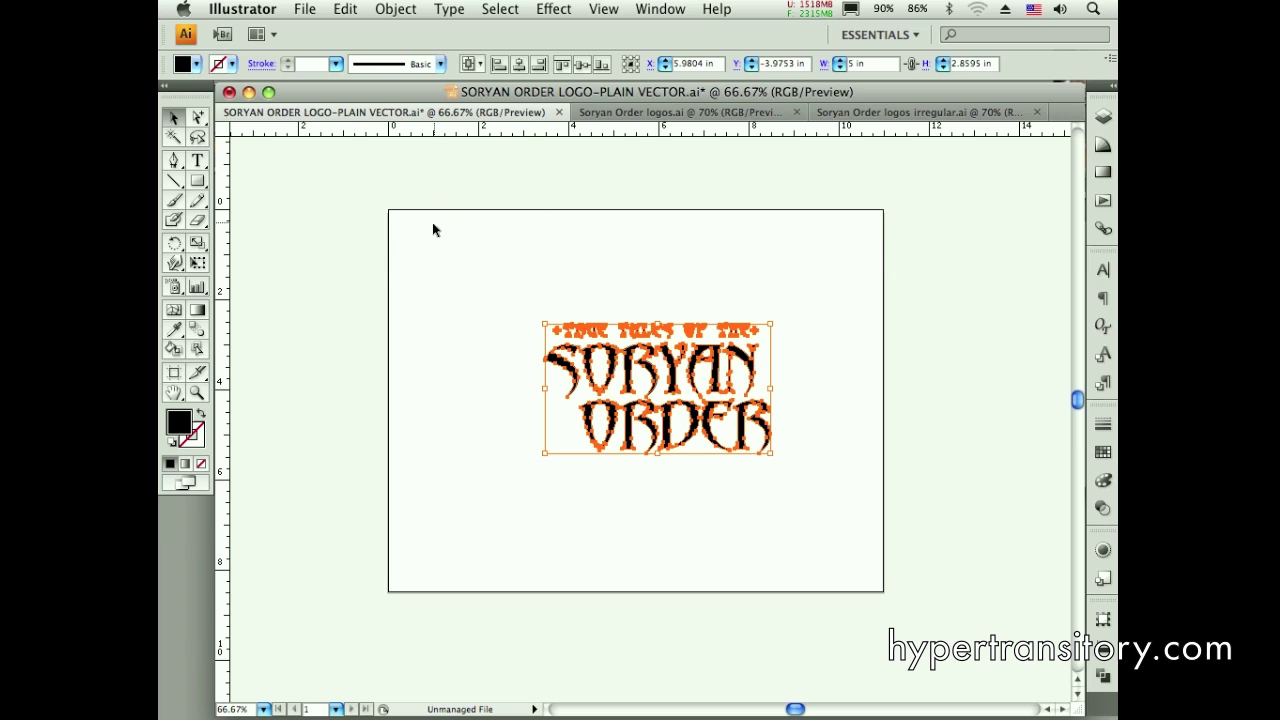
{"action": "key", "text": "super+h"}
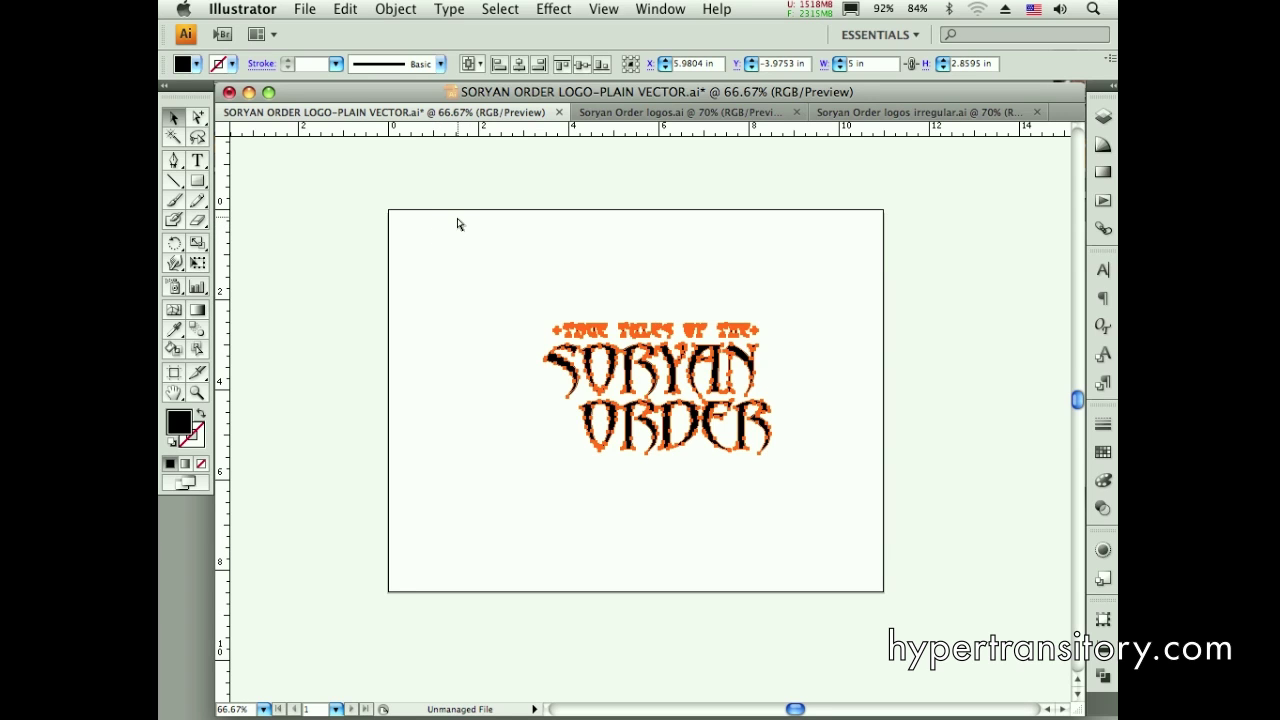
{"action": "key", "text": "super+grave"}
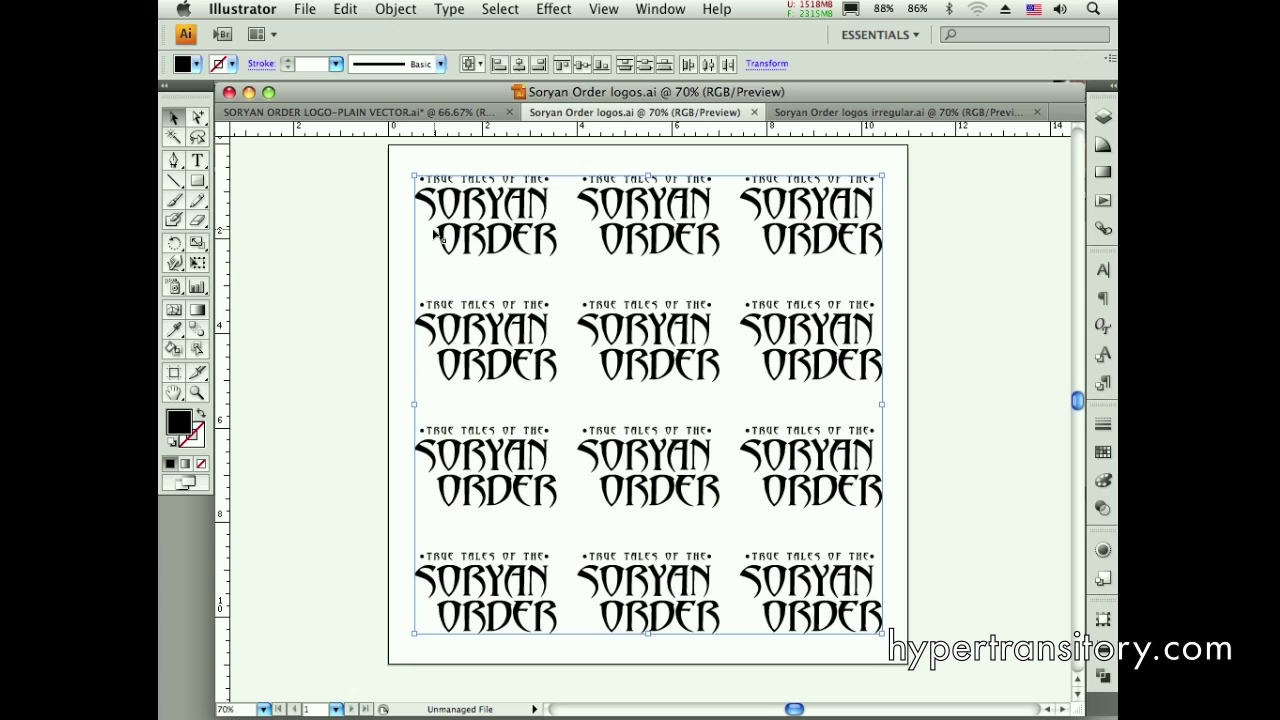
{"action": "left_click", "coordinate": [419, 249]}
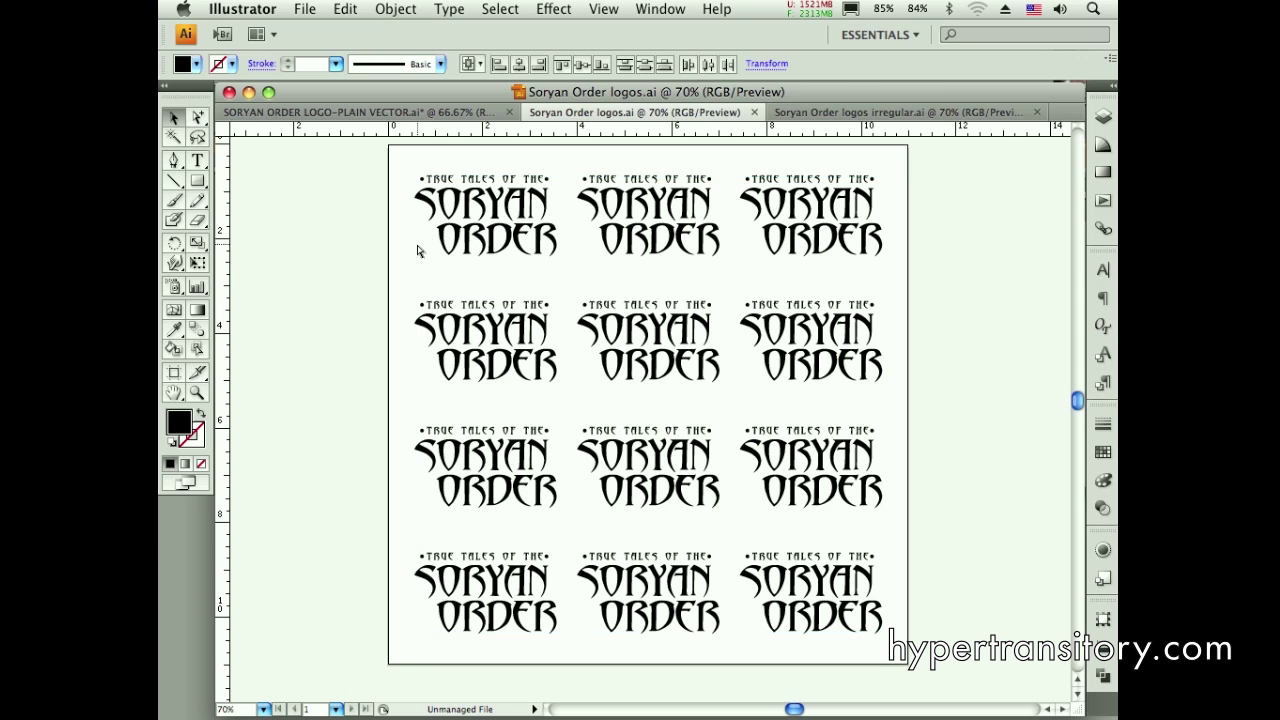
{"action": "key", "text": "super+grave"}
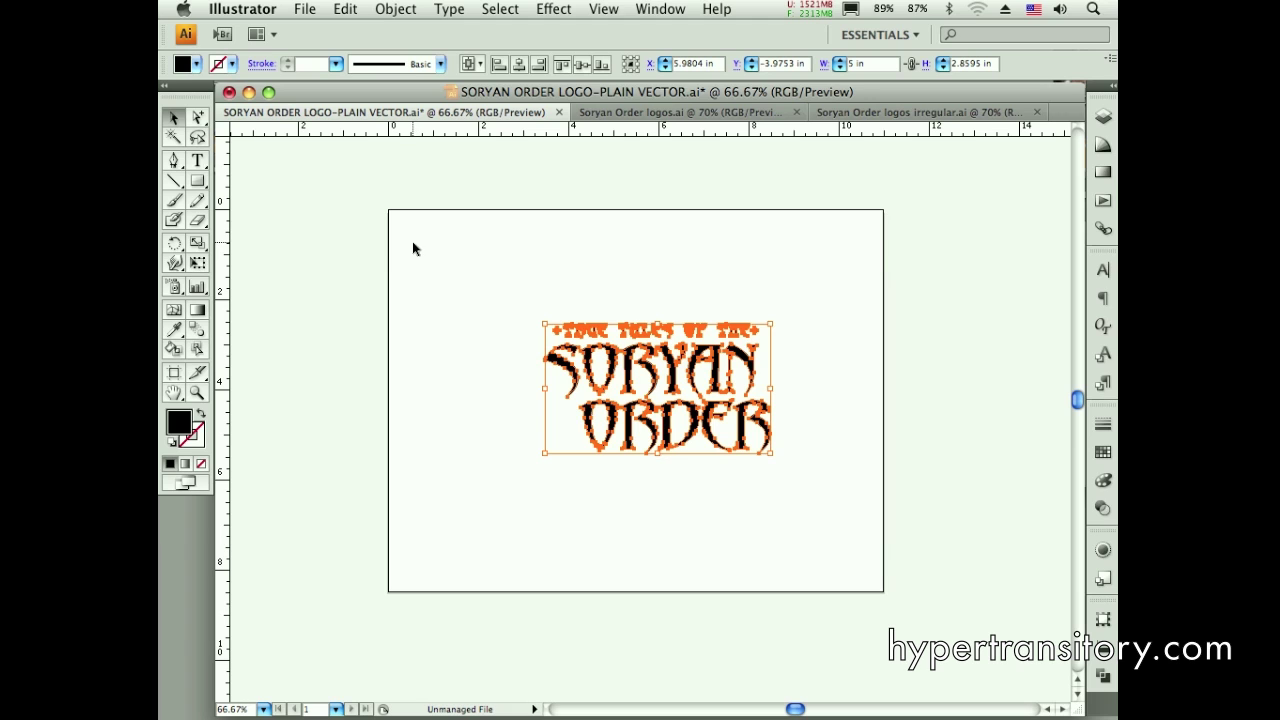
{"action": "left_click", "coordinate": [416, 248]}
{"action": "key", "text": "super+grave"}
Select all logos in the grid, show their selection edges, and clear the selection
{"action": "key", "text": "super+a"}
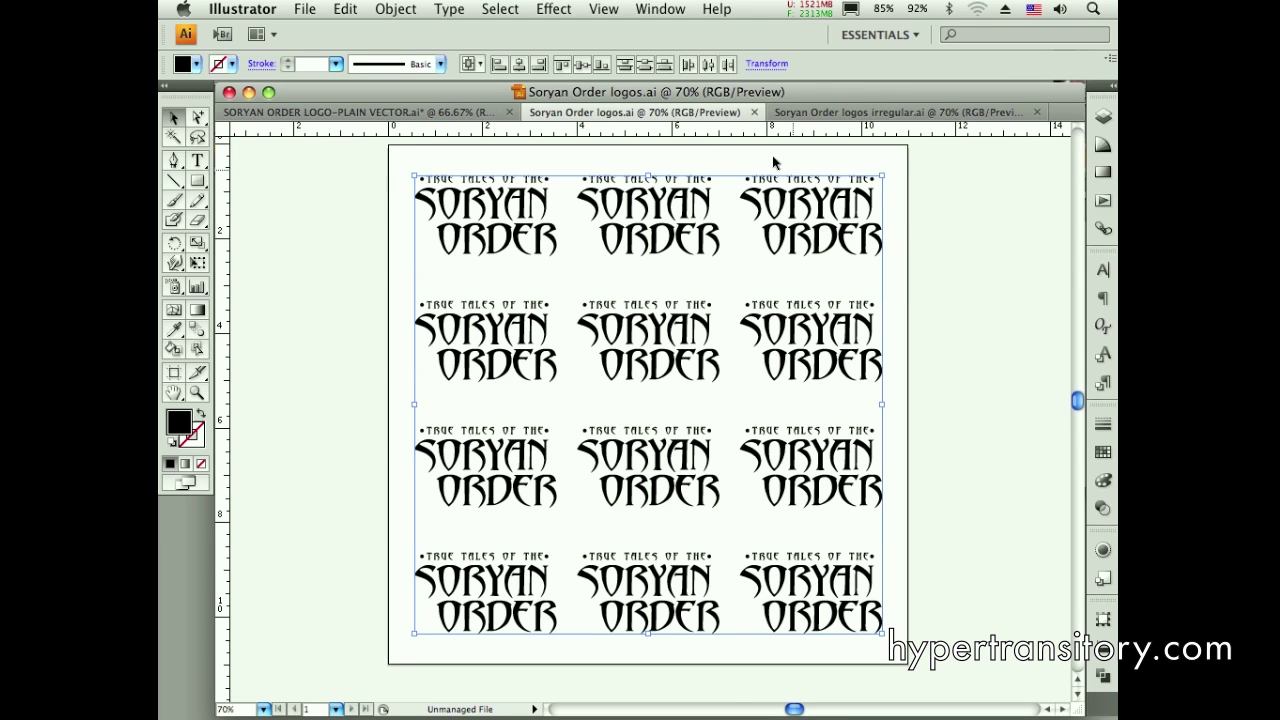
{"action": "key", "text": "alt+super+y"}
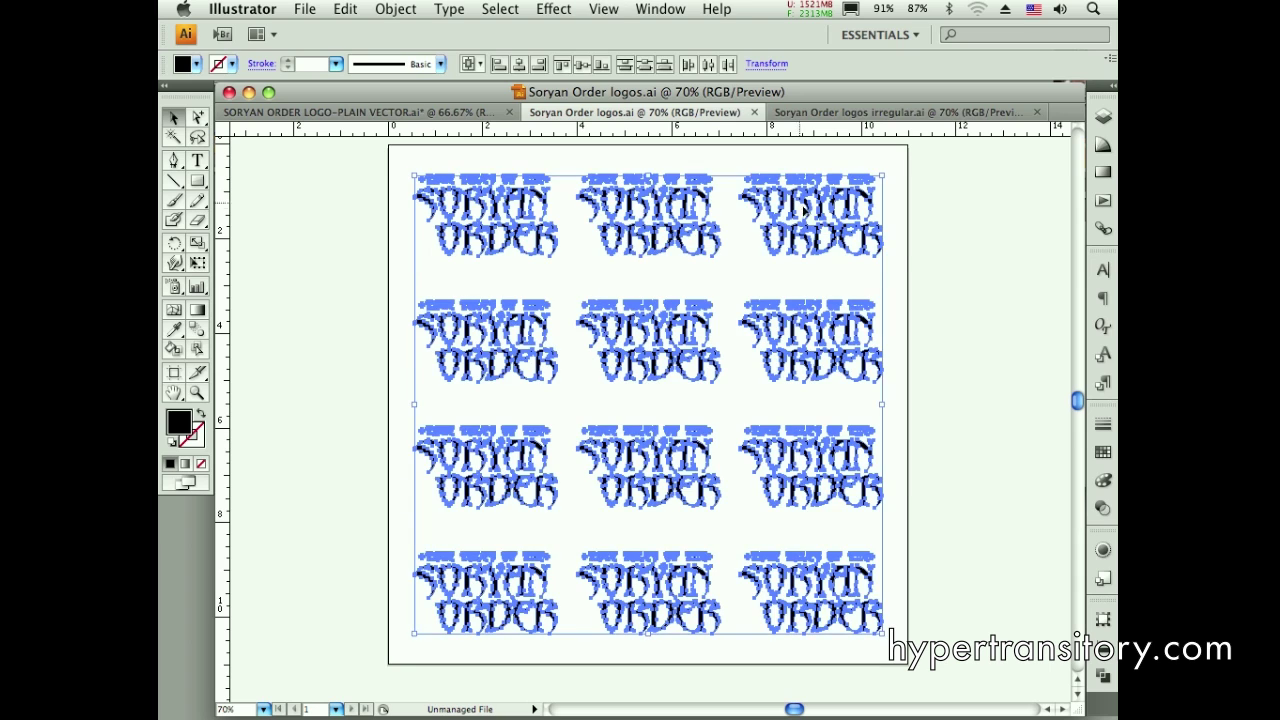
{"action": "left_click", "coordinate": [944, 237]}
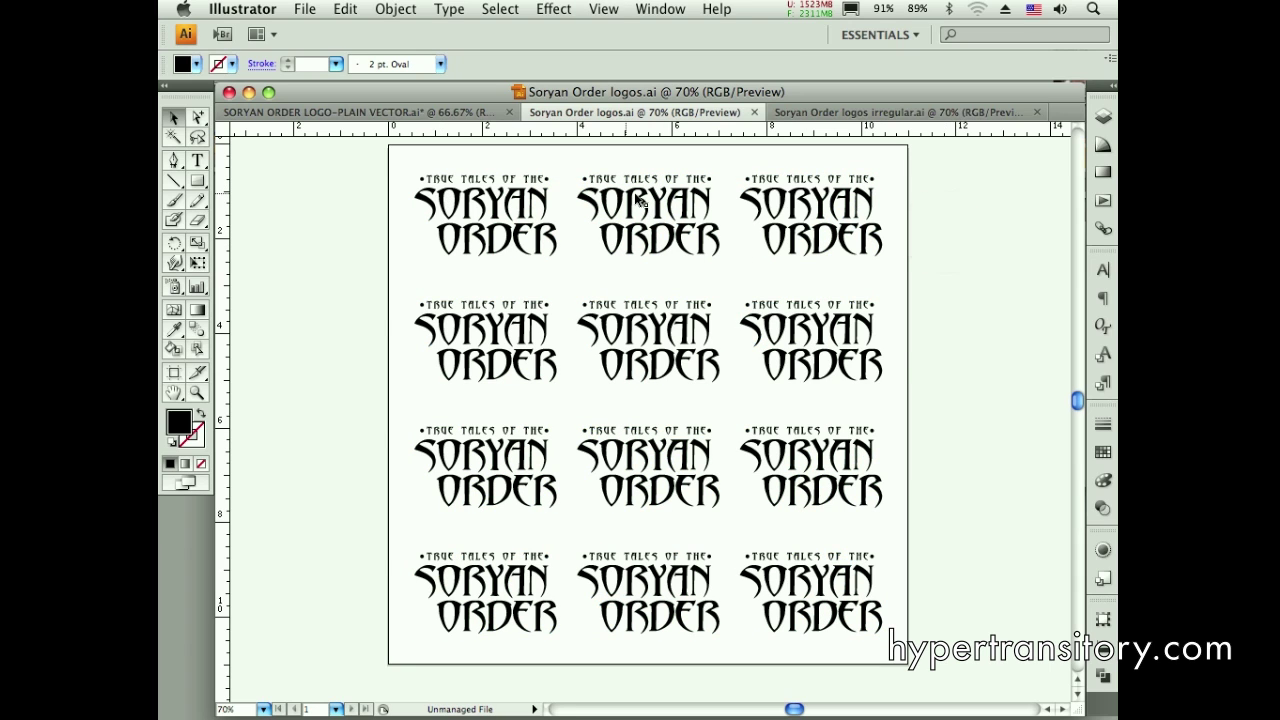
Check the widths of individual logos across the top row and in the second row
{"action": "left_click", "coordinate": [828, 202]}
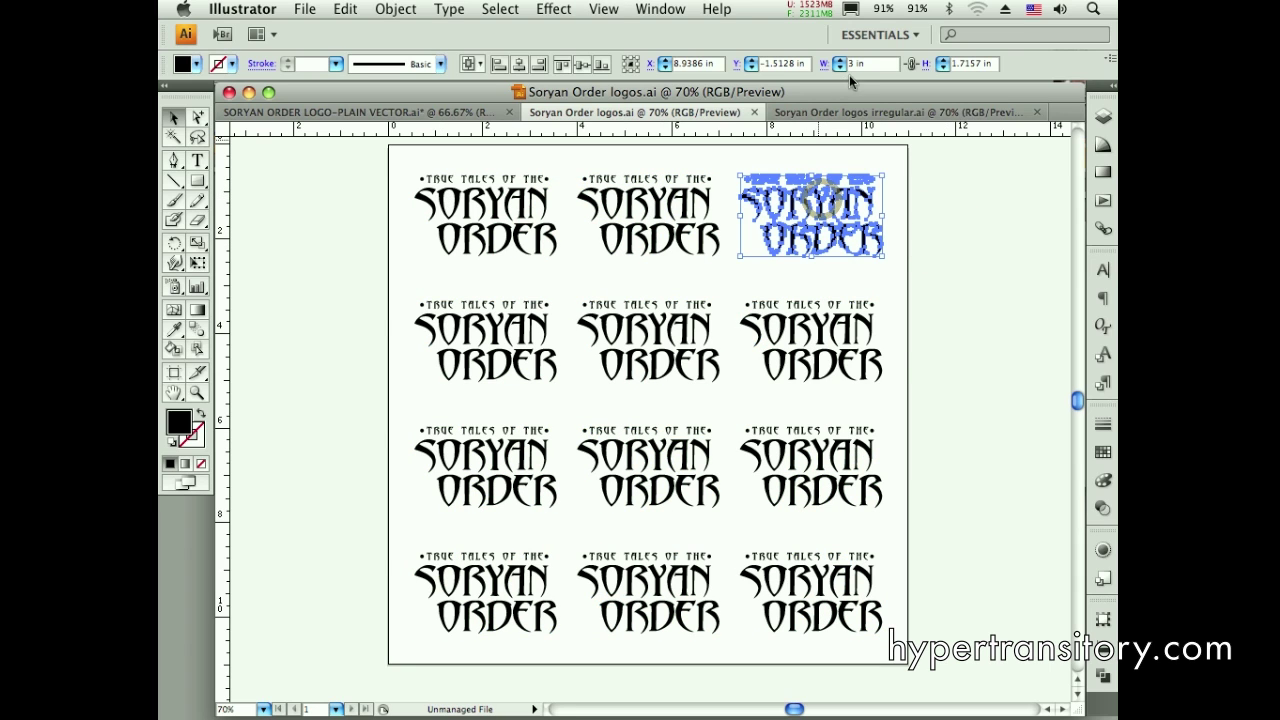
{"action": "left_click", "coordinate": [697, 203]}
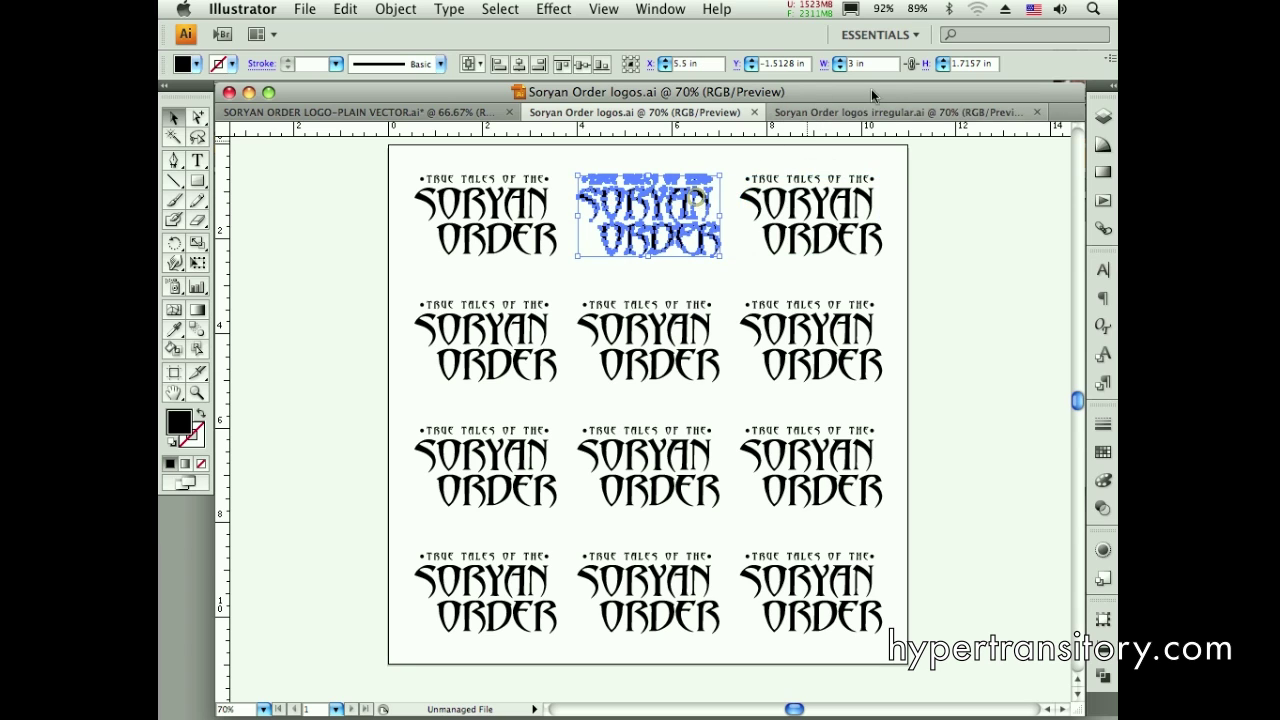
{"action": "left_click", "coordinate": [524, 205]}
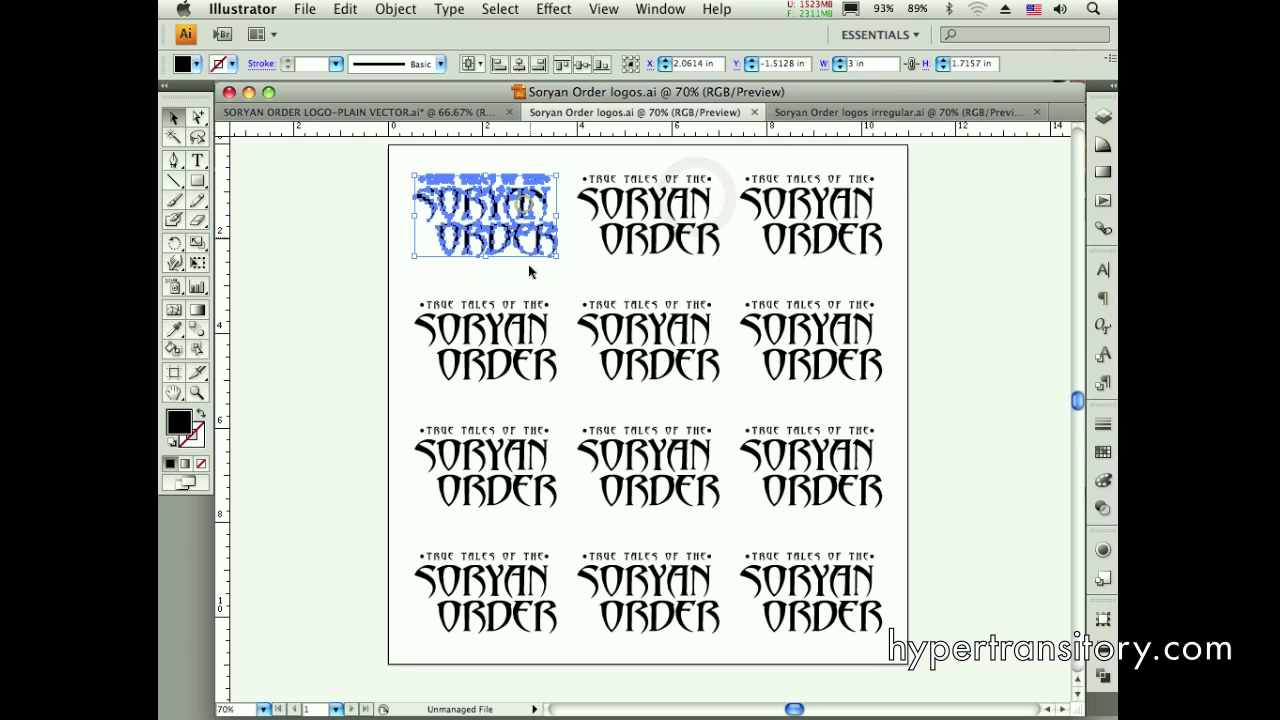
{"action": "left_click", "coordinate": [540, 340]}
Try to resize all the logos by setting the combined selection's width to 2.75 in, and undo the resize
{"action": "left_click_drag", "start_coordinate": [914, 167], "coordinate": [385, 629]}
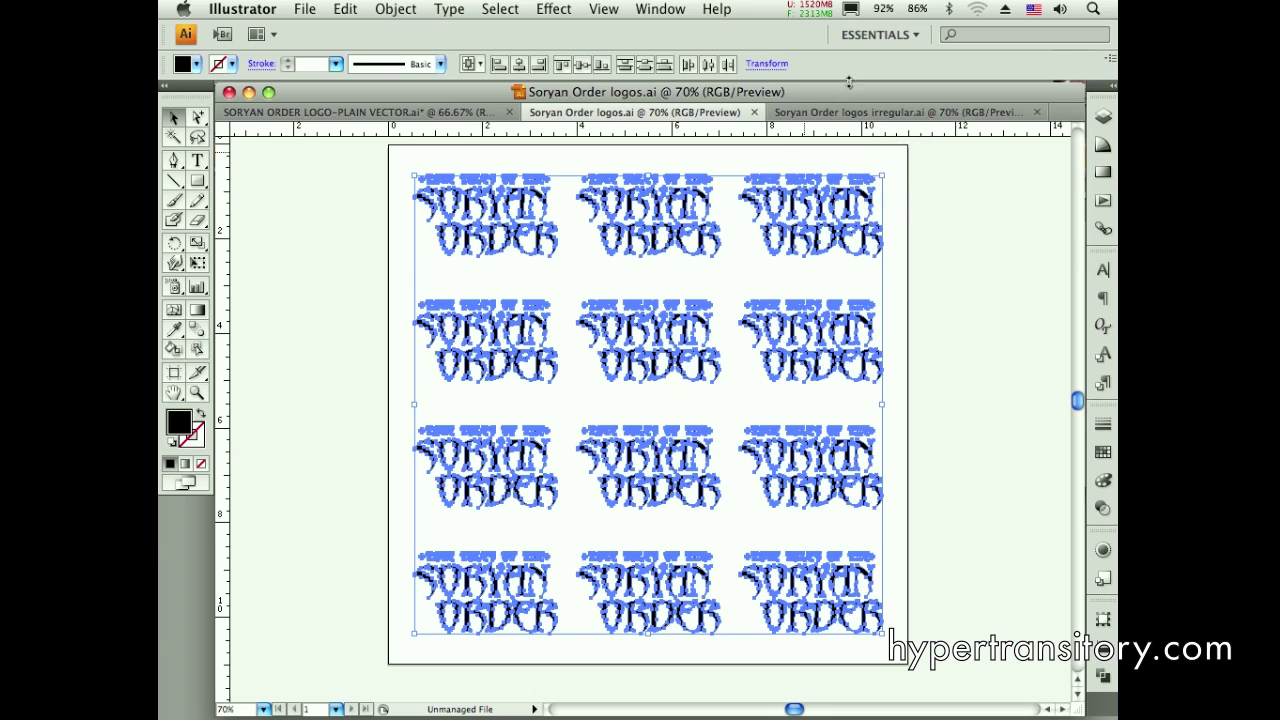
{"action": "left_click", "coordinate": [1102, 618]}
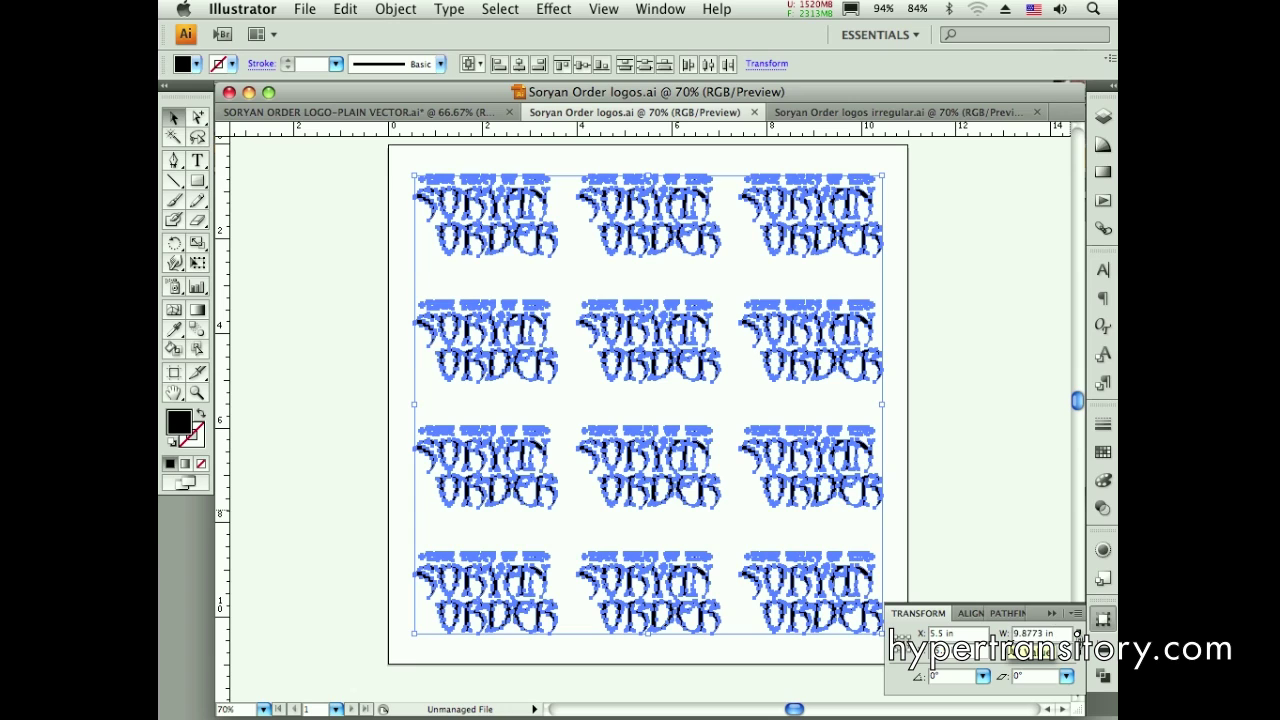
{"action": "double_click", "coordinate": [1030, 633]}
{"action": "type", "text": "2.7"}
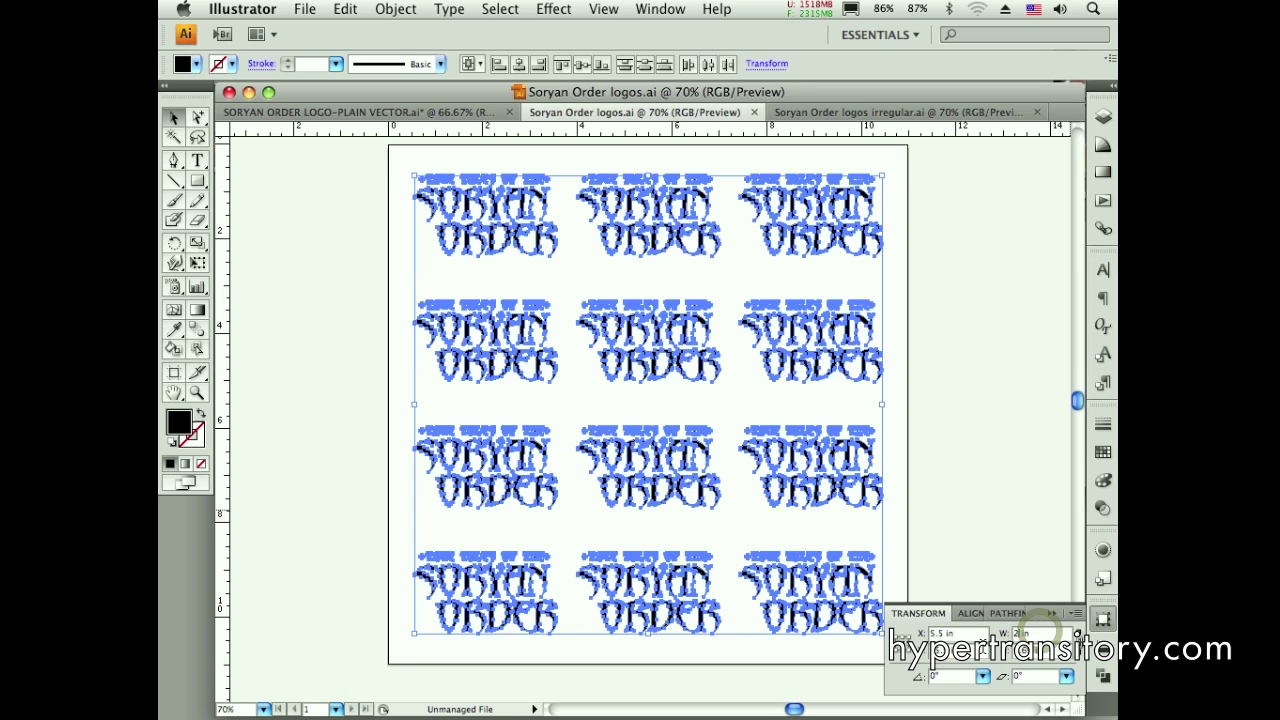
{"action": "type", "text": "5"}
{"action": "key", "text": "Return"}
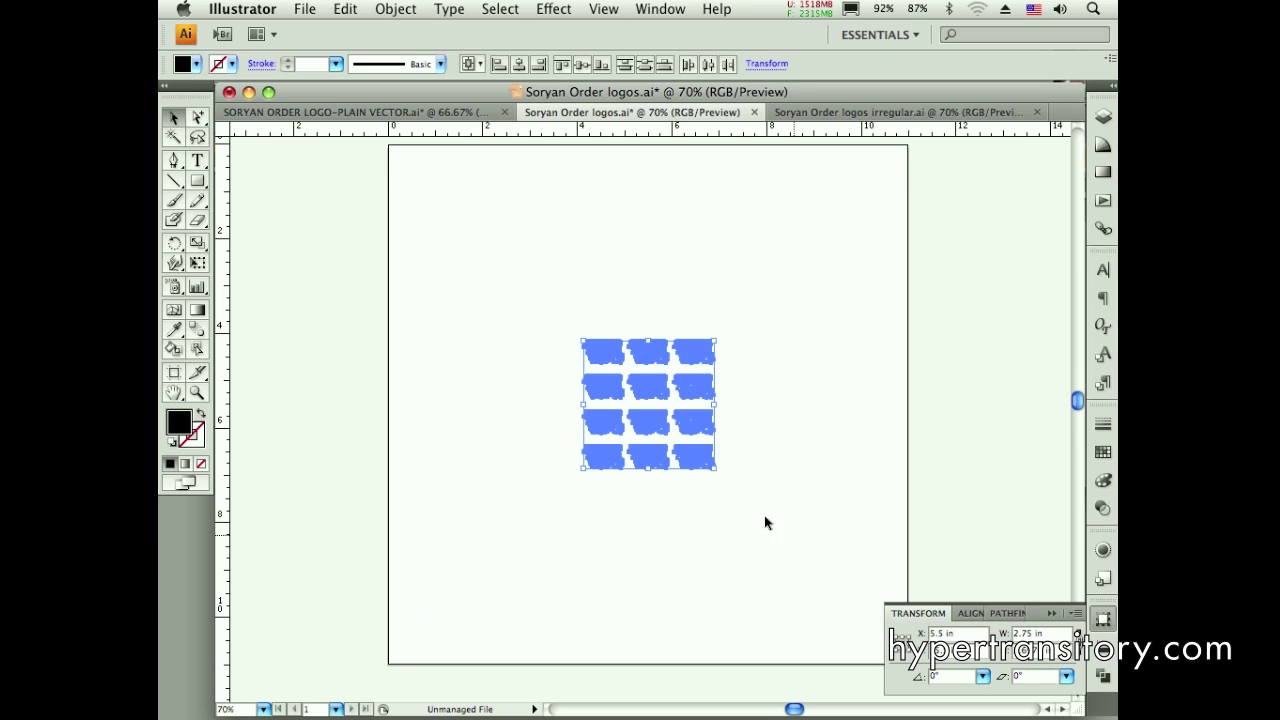
{"action": "key", "text": "super+z"}
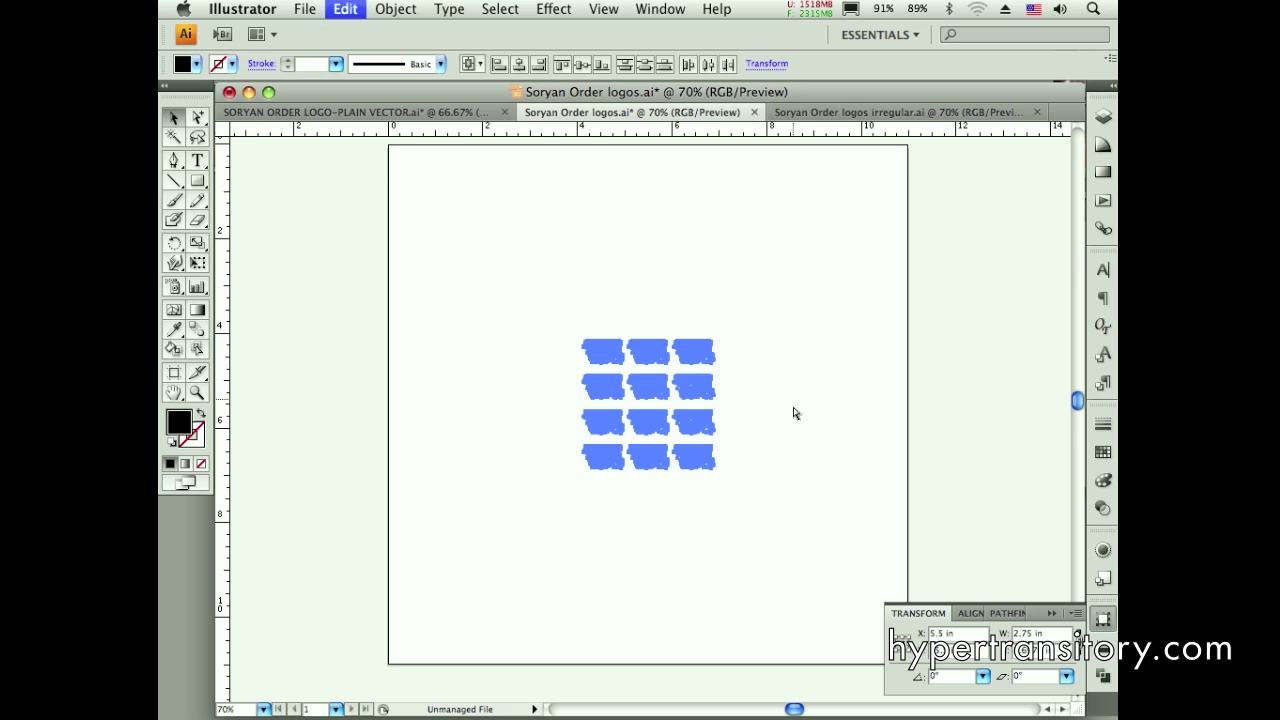
{"action": "left_click", "coordinate": [1051, 614]}
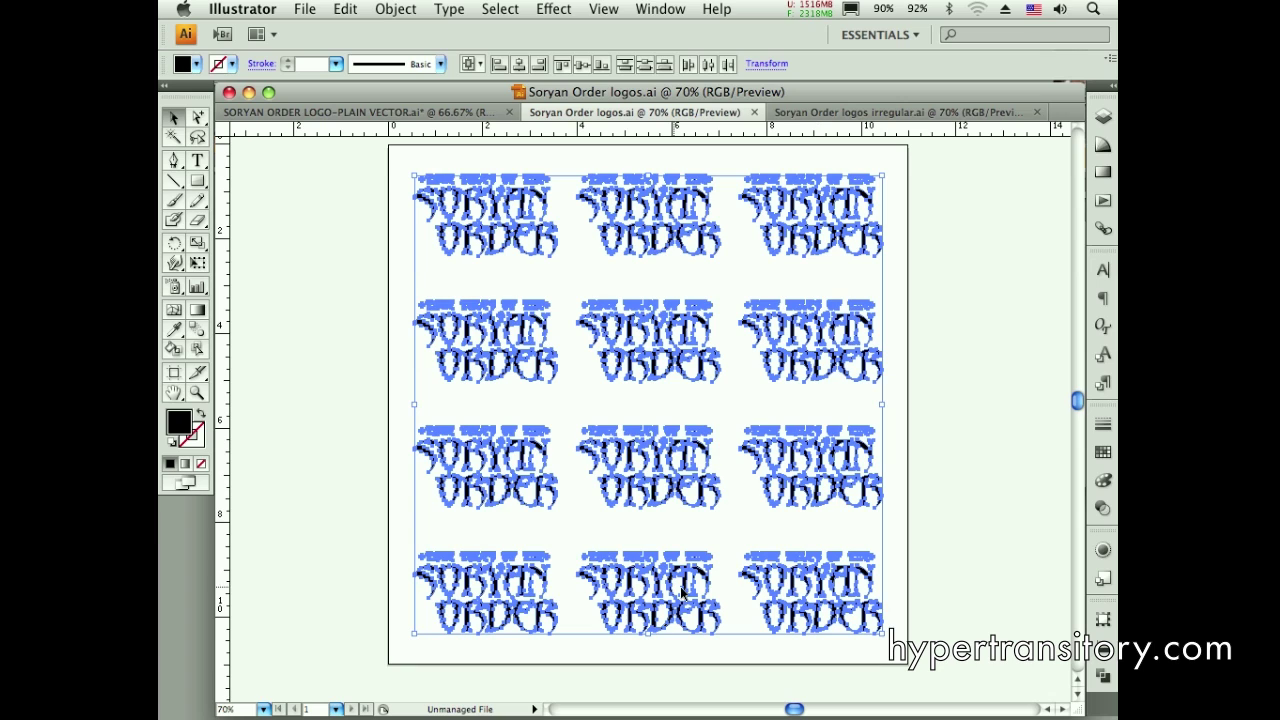
Select all the logos in the grid and hide their selection edges and bounding box
{"action": "left_click", "coordinate": [926, 203]}
{"action": "left_click_drag", "start_coordinate": [962, 205], "coordinate": [876, 119]}
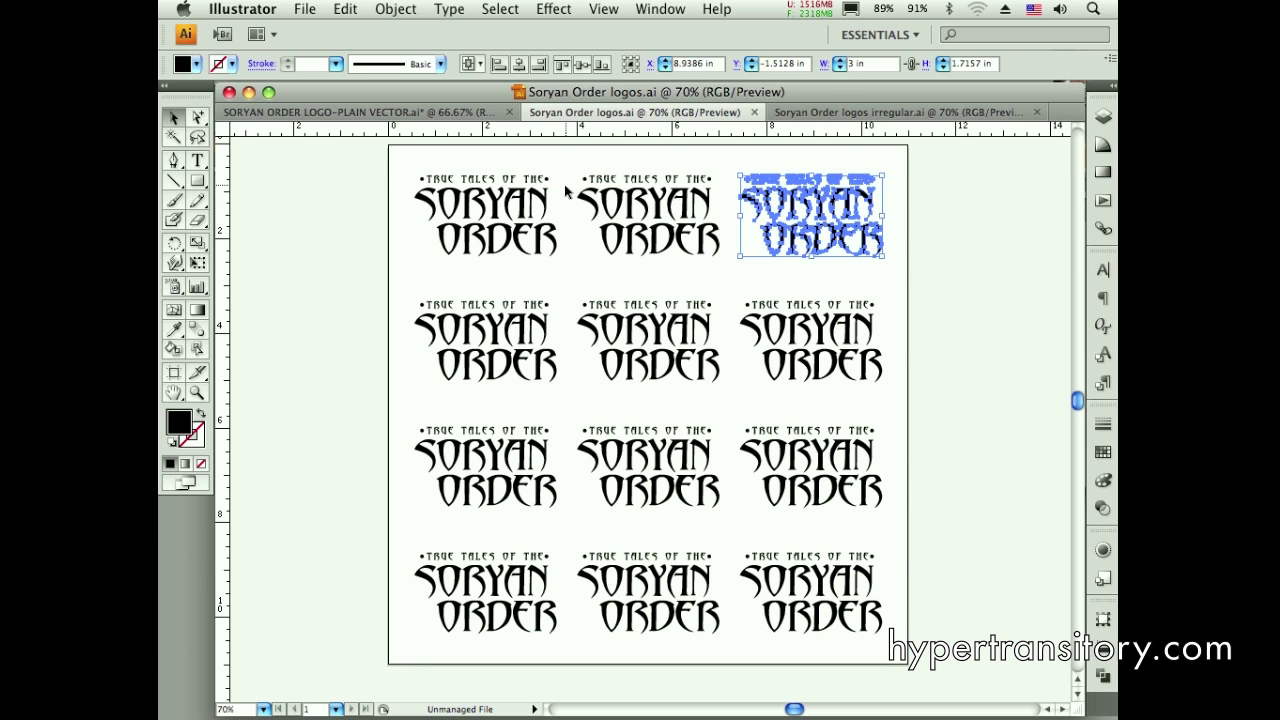
{"action": "left_click_drag", "start_coordinate": [910, 174], "coordinate": [394, 652]}
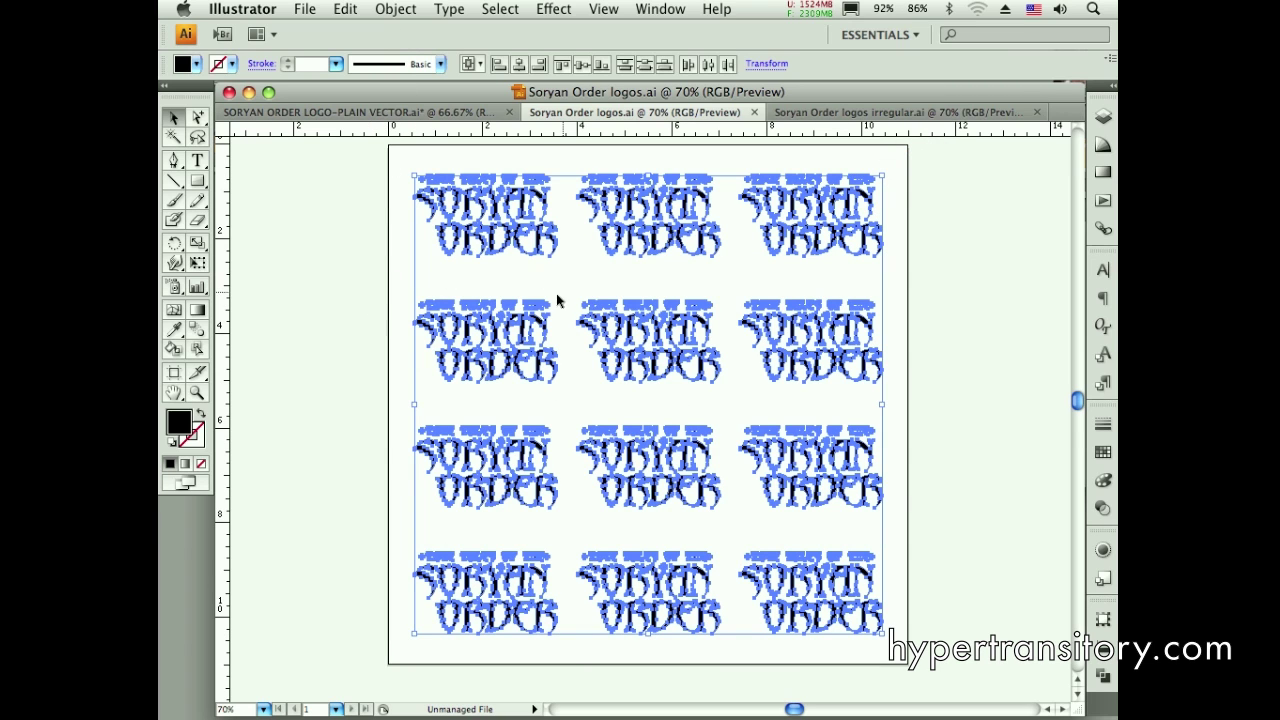
{"action": "key", "text": "super+h"}
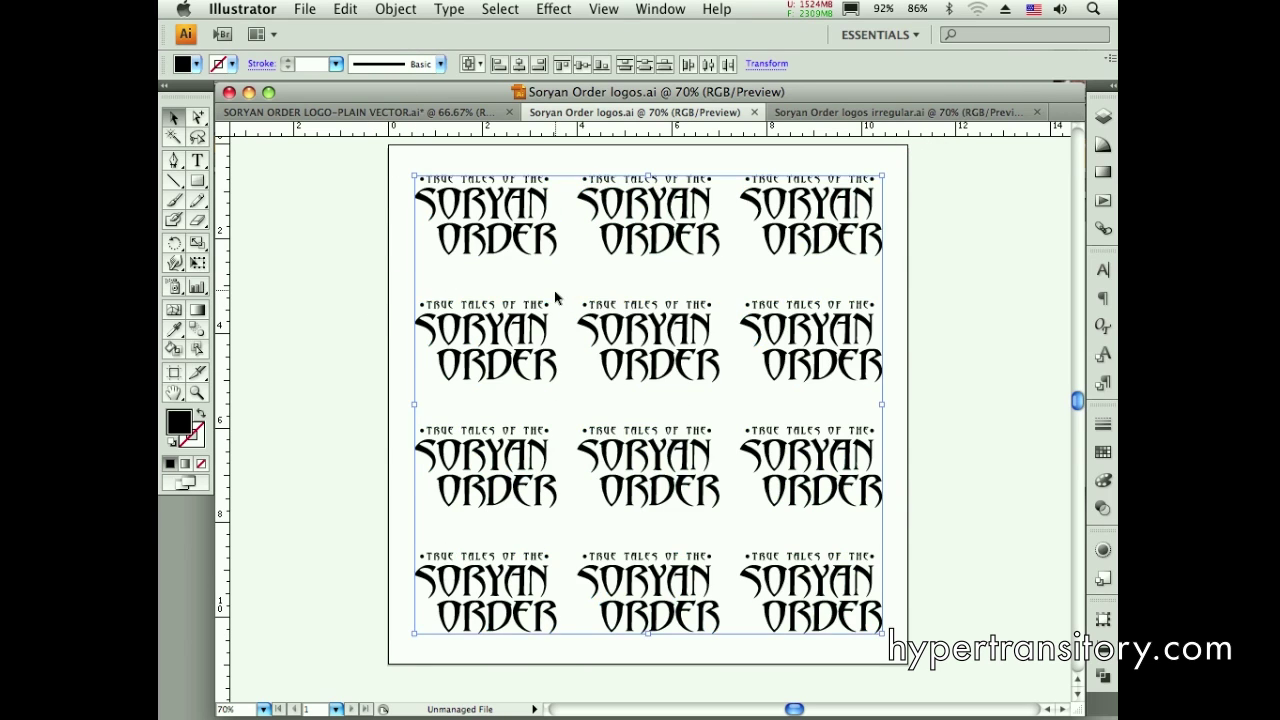
{"action": "left_click", "coordinate": [199, 119]}
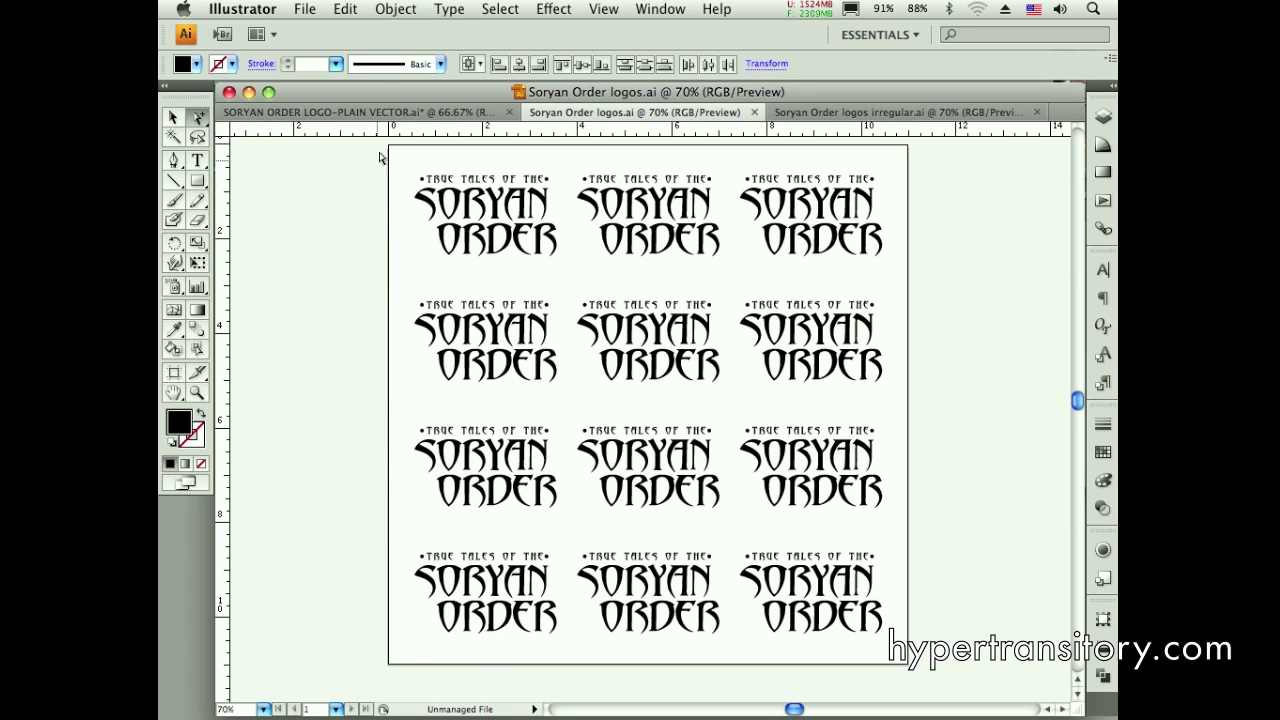
Open the Transform Each settings for the selected logos and use the centre as the reference point
{"action": "left_click", "coordinate": [395, 9]}
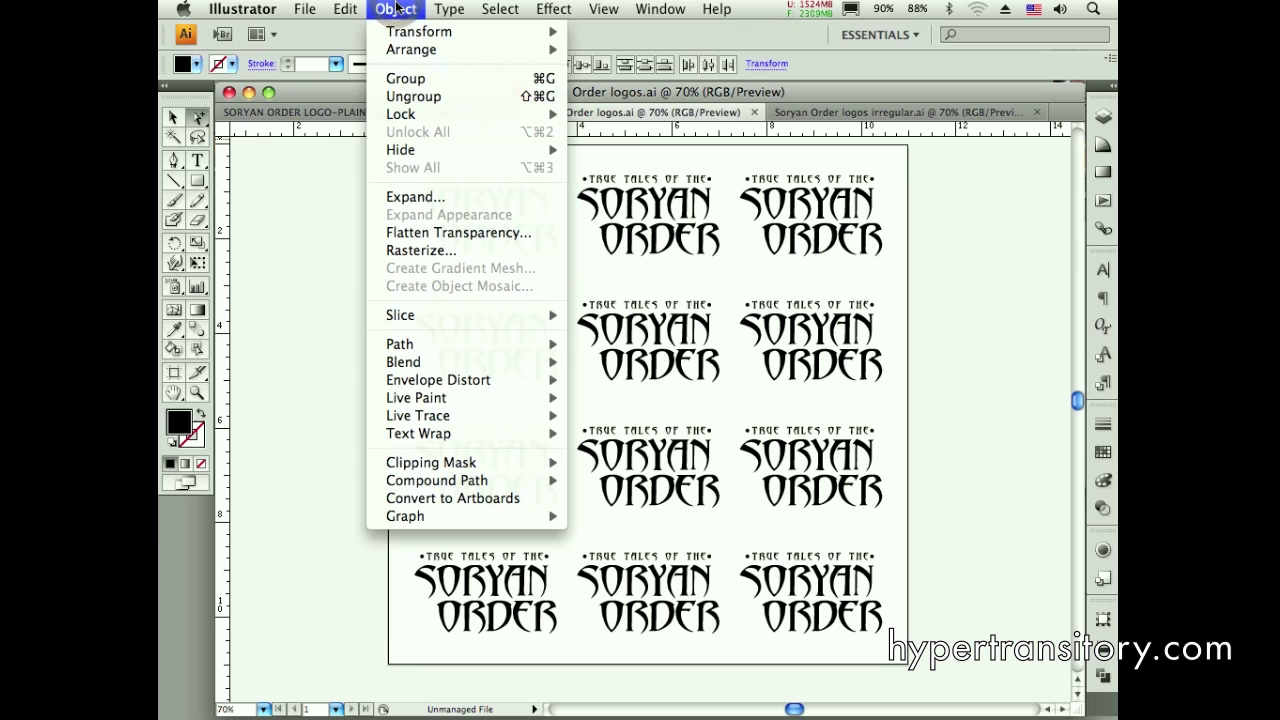
{"action": "mouse_move", "coordinate": [405, 32]}
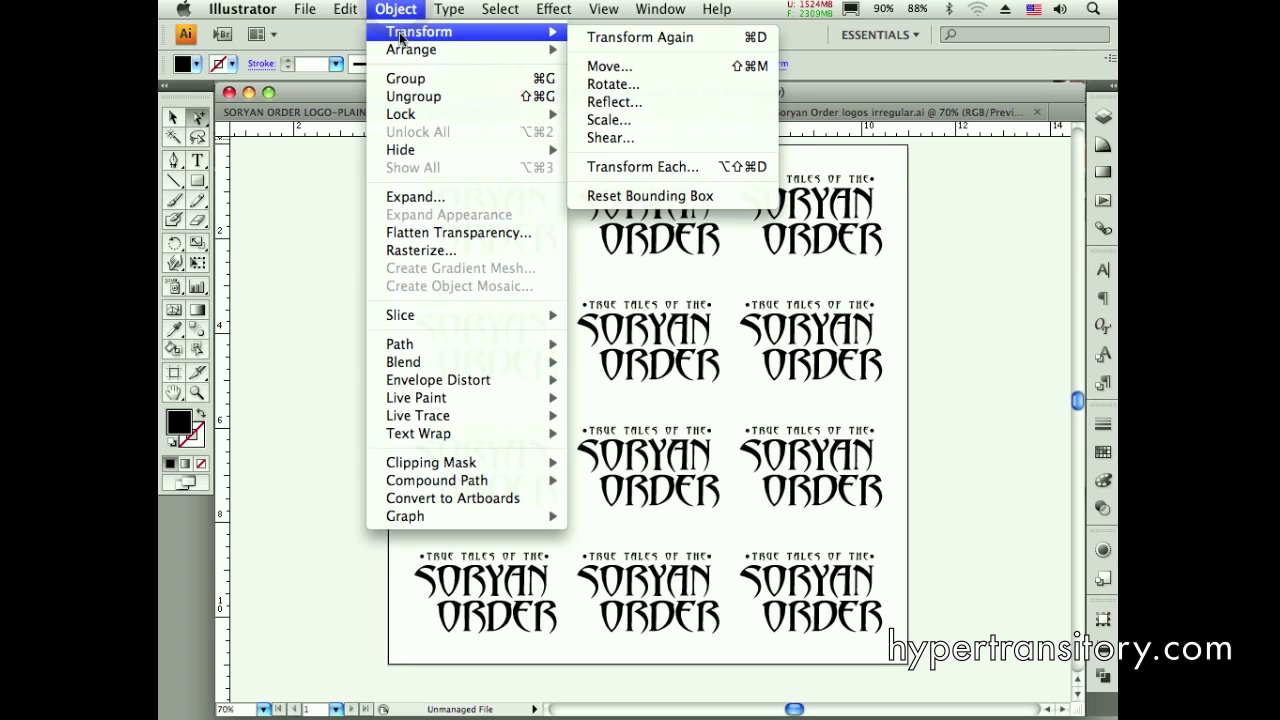
{"action": "left_click", "coordinate": [628, 164]}
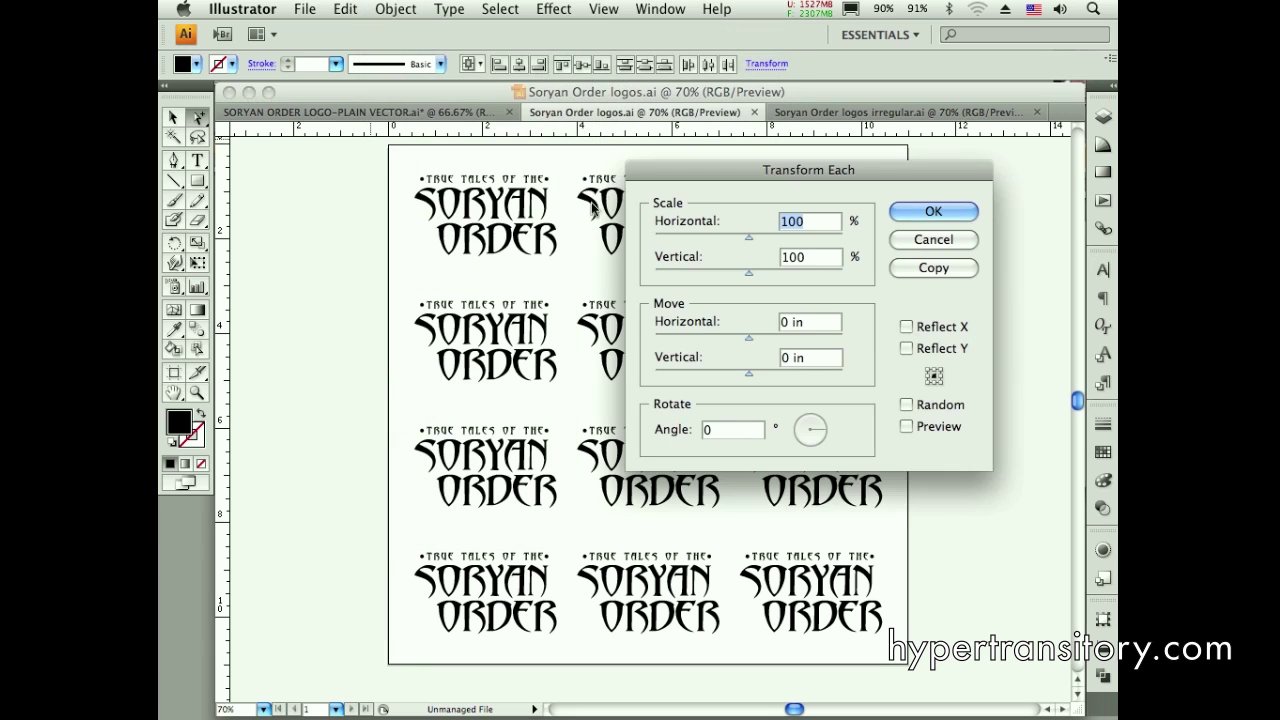
{"action": "left_click_drag", "start_coordinate": [831, 171], "coordinate": [894, 137]}
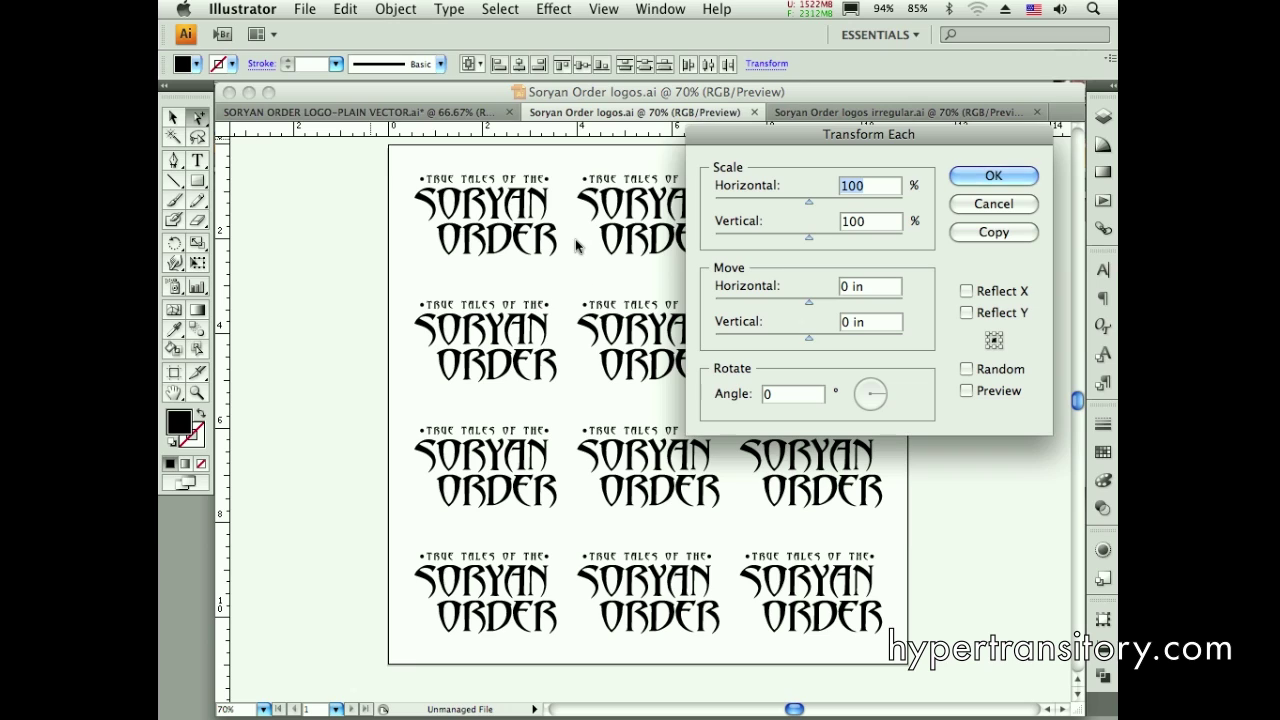
{"action": "left_click", "coordinate": [995, 343]}
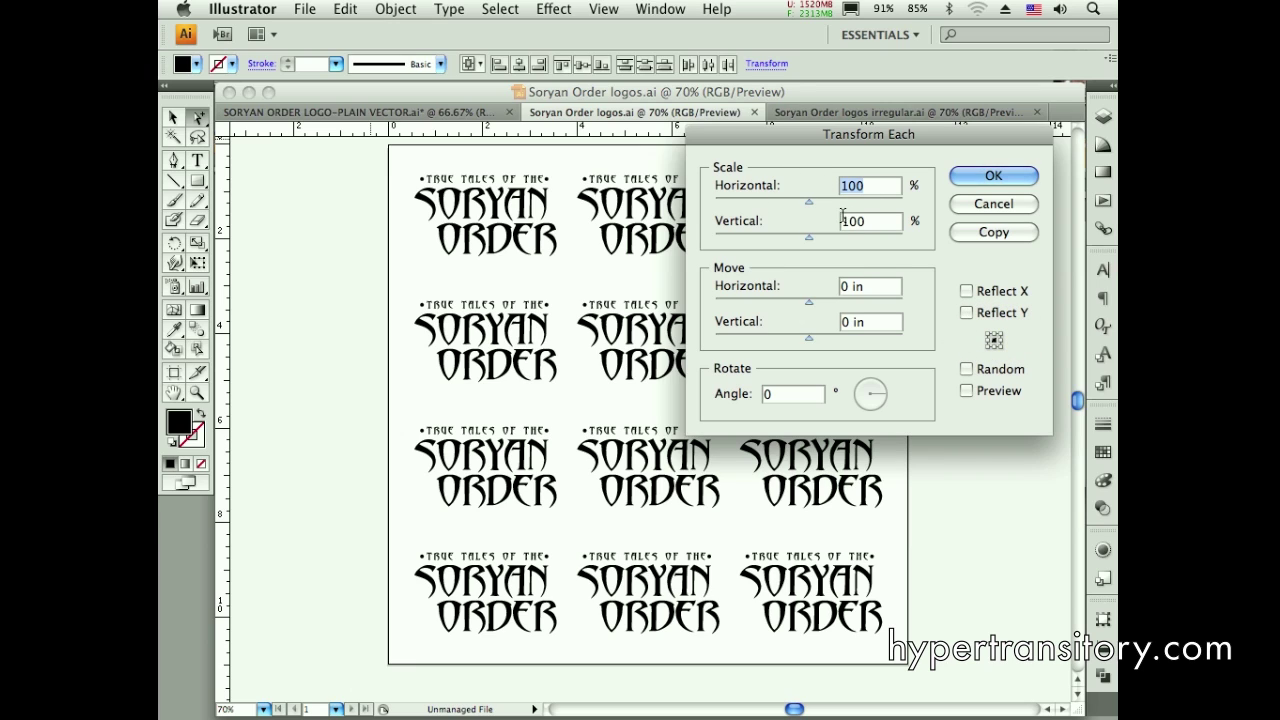
Set the horizontal and vertical scale to 75% and preview the change on each logo
{"action": "type", "text": "75"}
{"action": "key", "text": "Tab"}
{"action": "type", "text": "75"}
{"action": "left_click", "coordinate": [873, 222]}
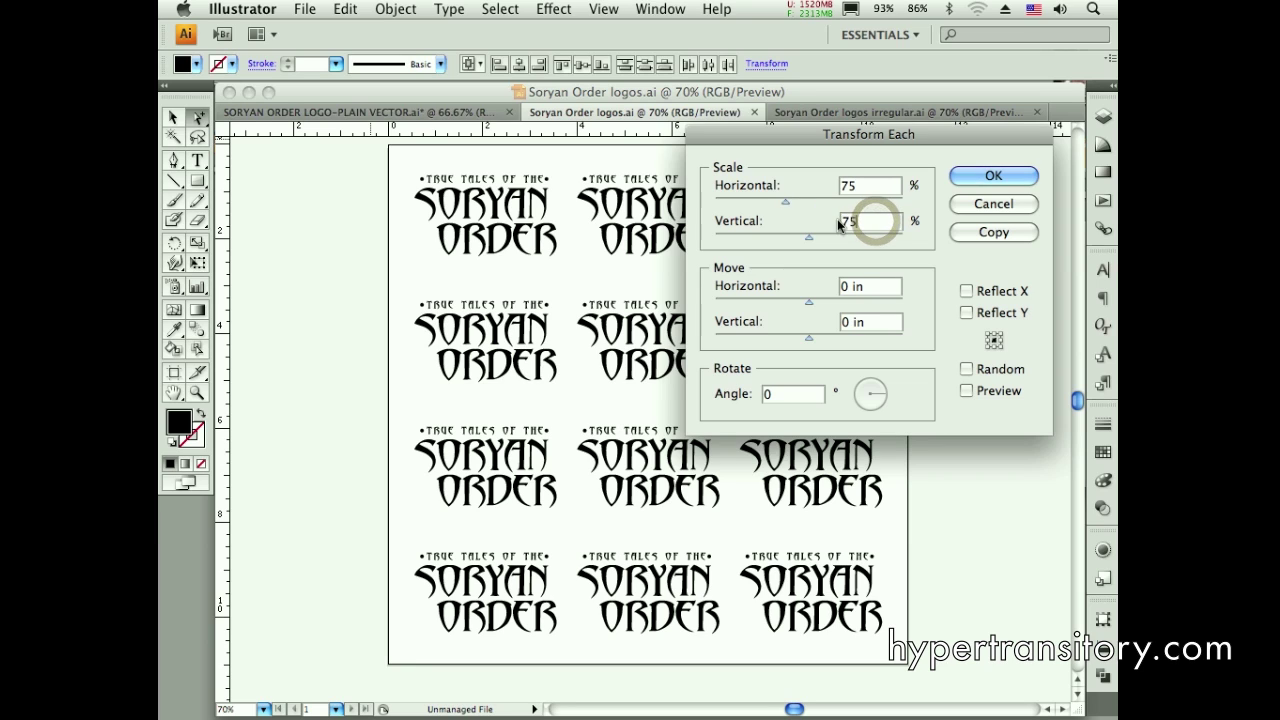
{"action": "left_click", "coordinate": [966, 391]}
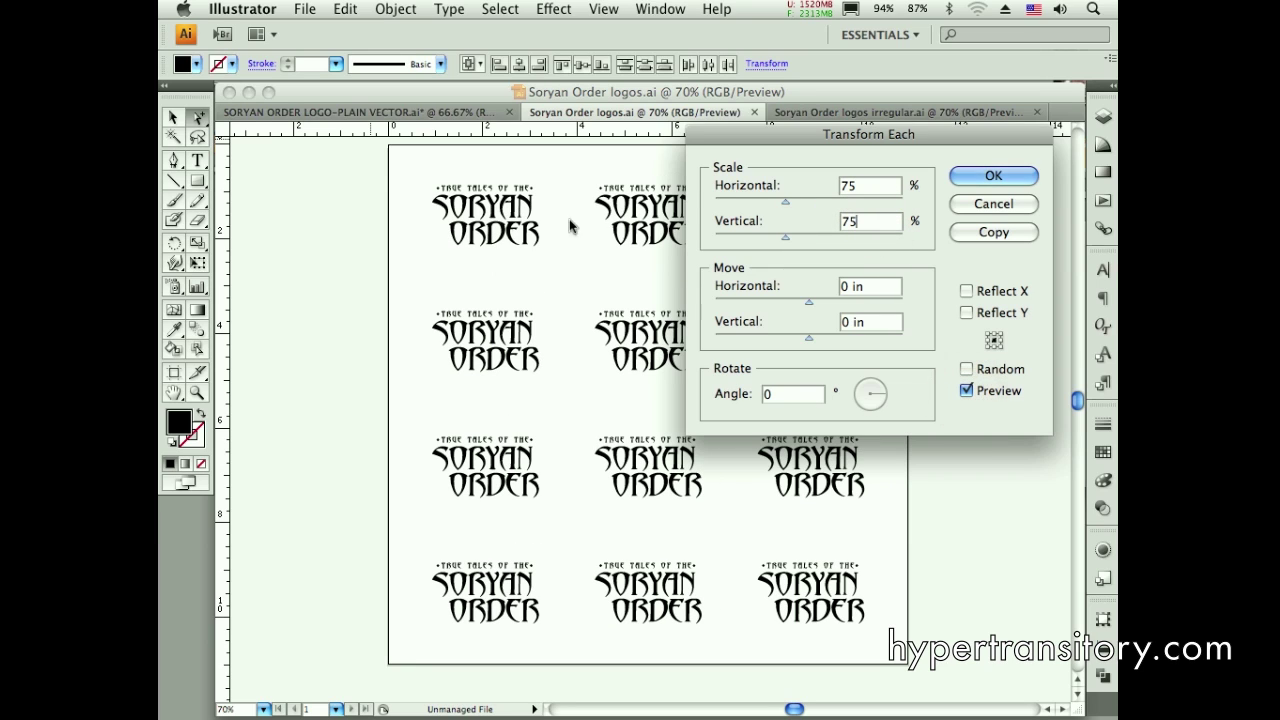
Apply the 75% scaling to the logos and select the logo in the upper-right corner of the grid to check its width
{"action": "left_click", "coordinate": [996, 175]}
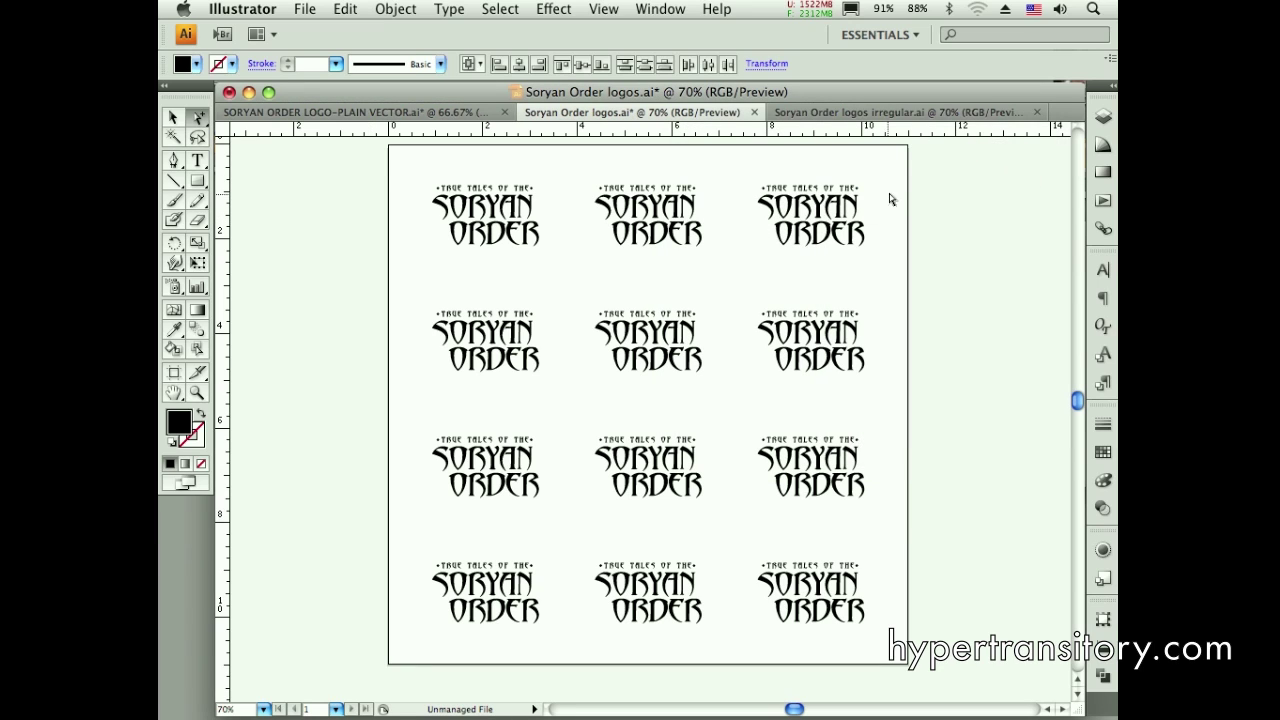
{"action": "left_click", "coordinate": [938, 204]}
{"action": "left_click", "coordinate": [840, 214]}
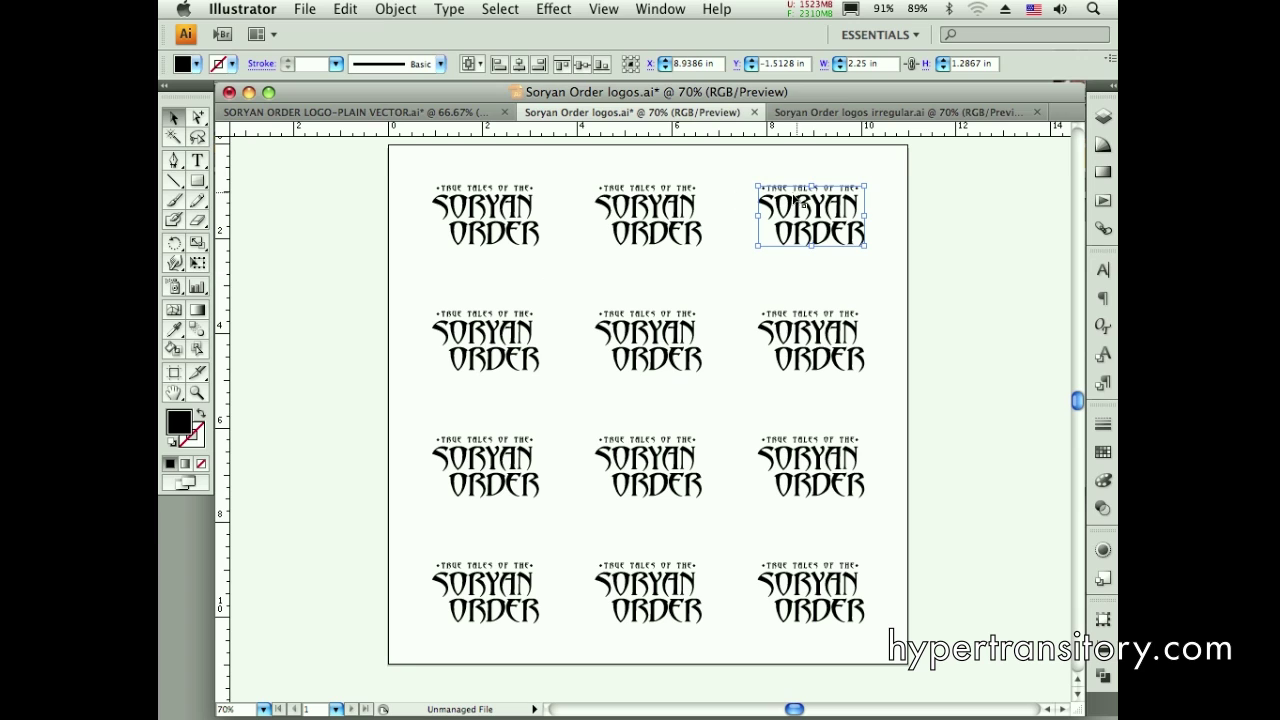
Undo the 75% scaling and check the width of the grid's upper-right logo
{"action": "key", "text": "cmd+z"}
{"action": "left_click_drag", "start_coordinate": [938, 203], "coordinate": [866, 200]}
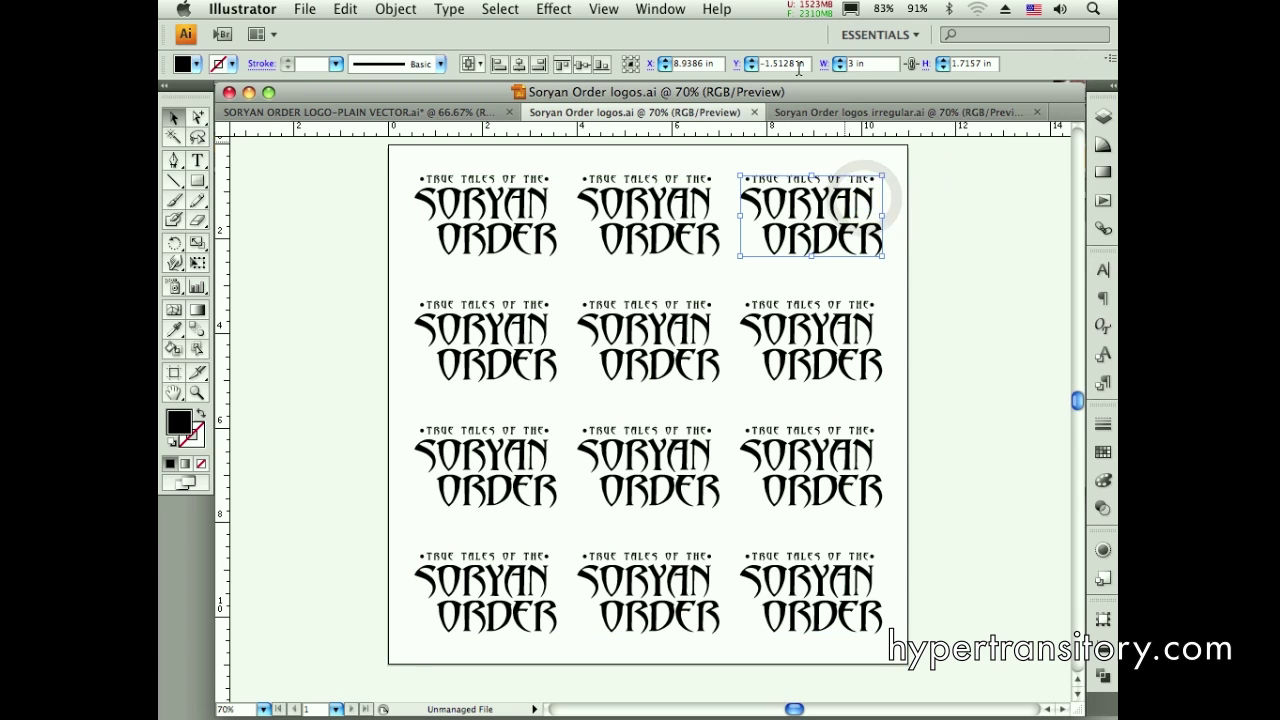
Select all the logos in the grid and open their Transform Each settings, keeping the logos in view
{"action": "left_click_drag", "start_coordinate": [918, 169], "coordinate": [412, 636]}
{"action": "left_click", "coordinate": [396, 9]}
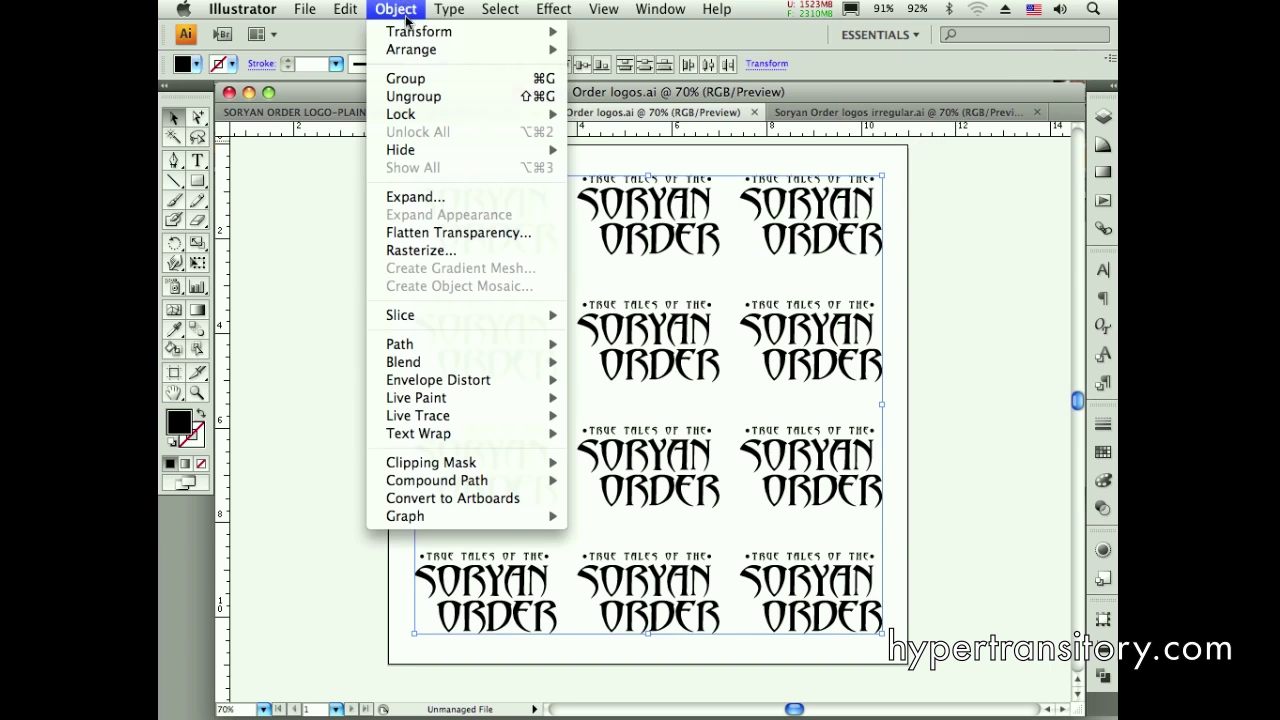
{"action": "mouse_move", "coordinate": [419, 31]}
{"action": "left_click", "coordinate": [627, 169]}
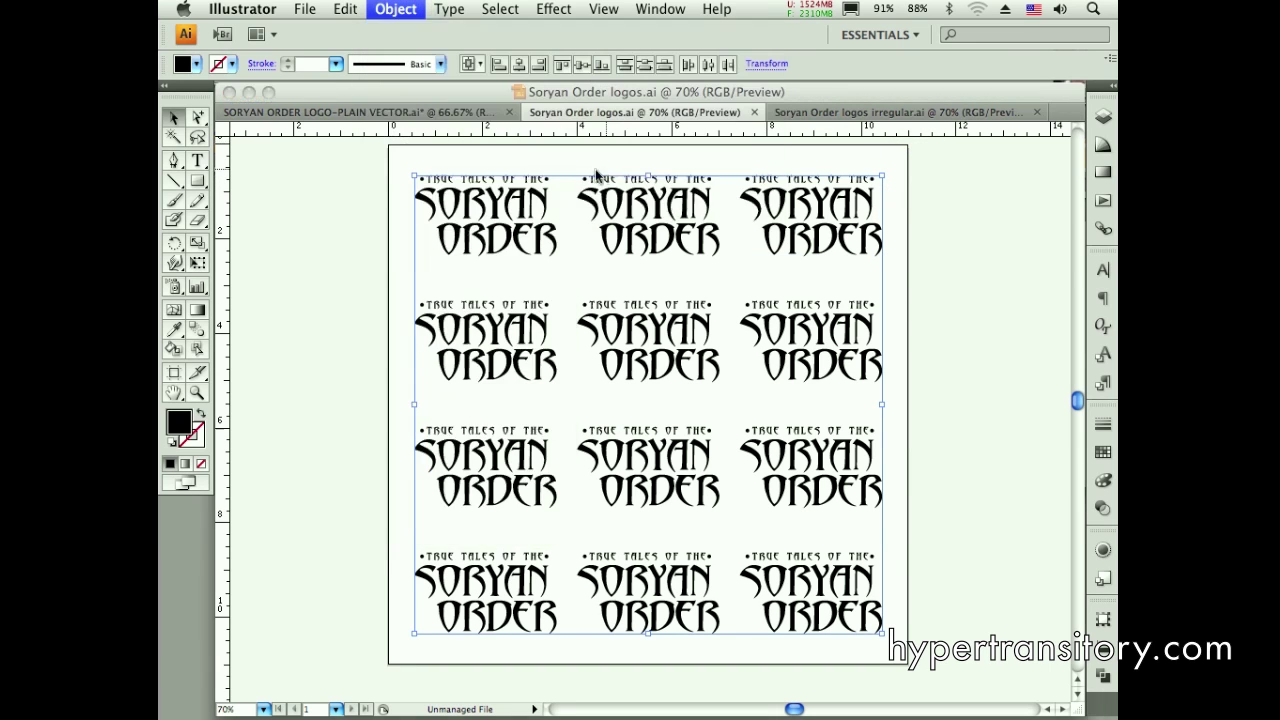
{"action": "mouse_move", "coordinate": [866, 134]}
{"action": "left_mouse_down"}
{"action": "mouse_move", "coordinate": [772, 138]}
{"action": "mouse_move", "coordinate": [848, 134]}
{"action": "left_mouse_up"}
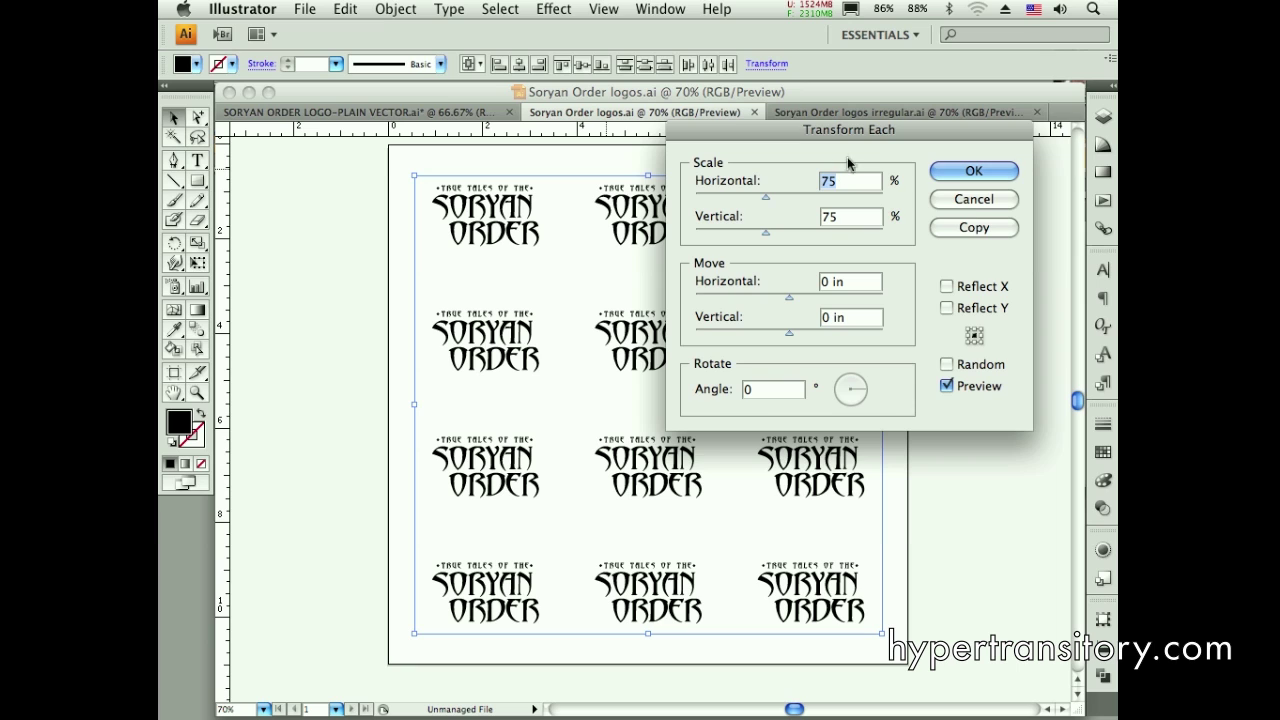
{"action": "left_click_drag", "start_coordinate": [858, 129], "coordinate": [860, 141]}
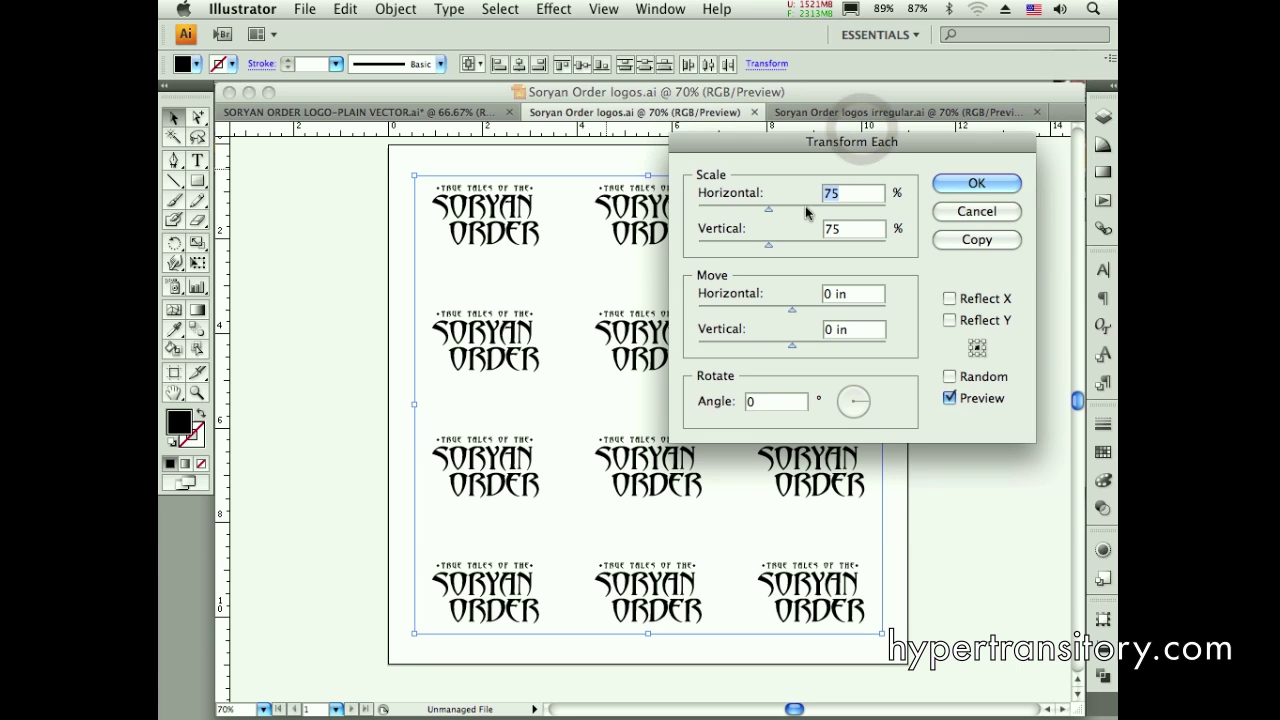
{"action": "left_click_drag", "start_coordinate": [848, 145], "coordinate": [833, 121]}
{"action": "left_click_drag", "start_coordinate": [817, 133], "coordinate": [819, 130]}
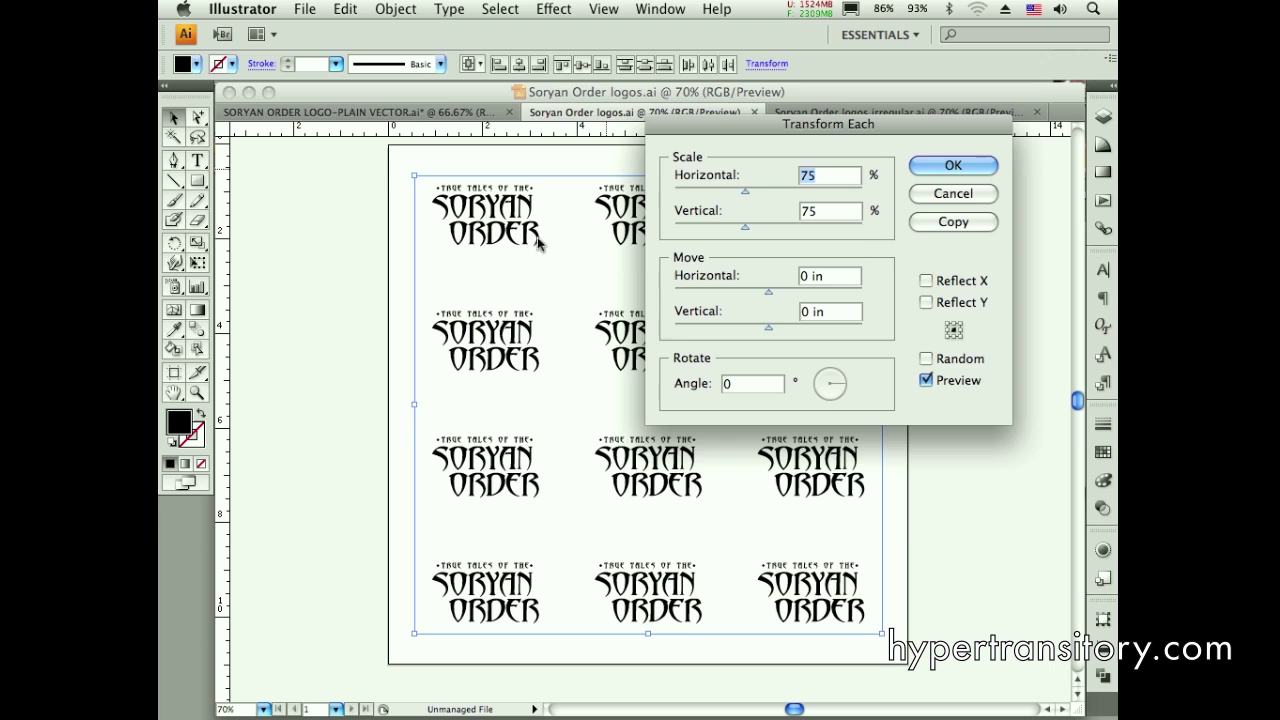
Switch to Calculator and divide 2.75 by 3 to work out the scale factor
{"action": "key", "text": "super+Tab"}
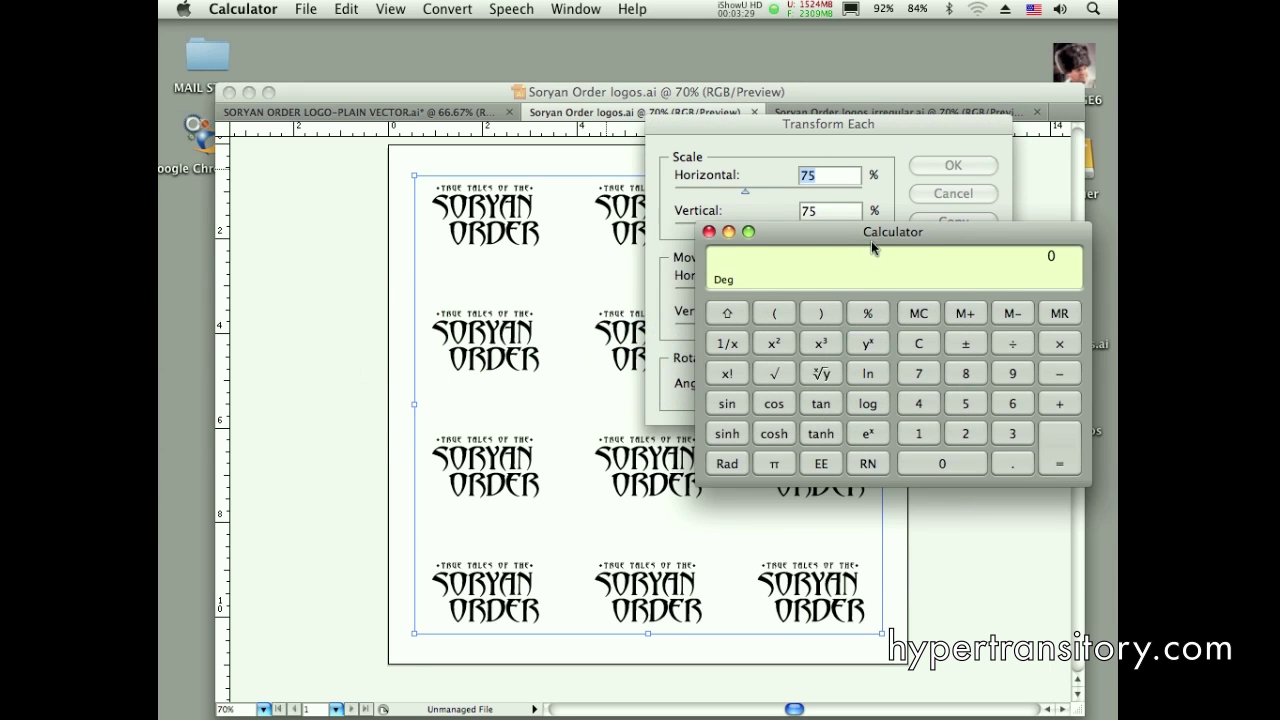
{"action": "left_click_drag", "start_coordinate": [872, 247], "coordinate": [810, 221]}
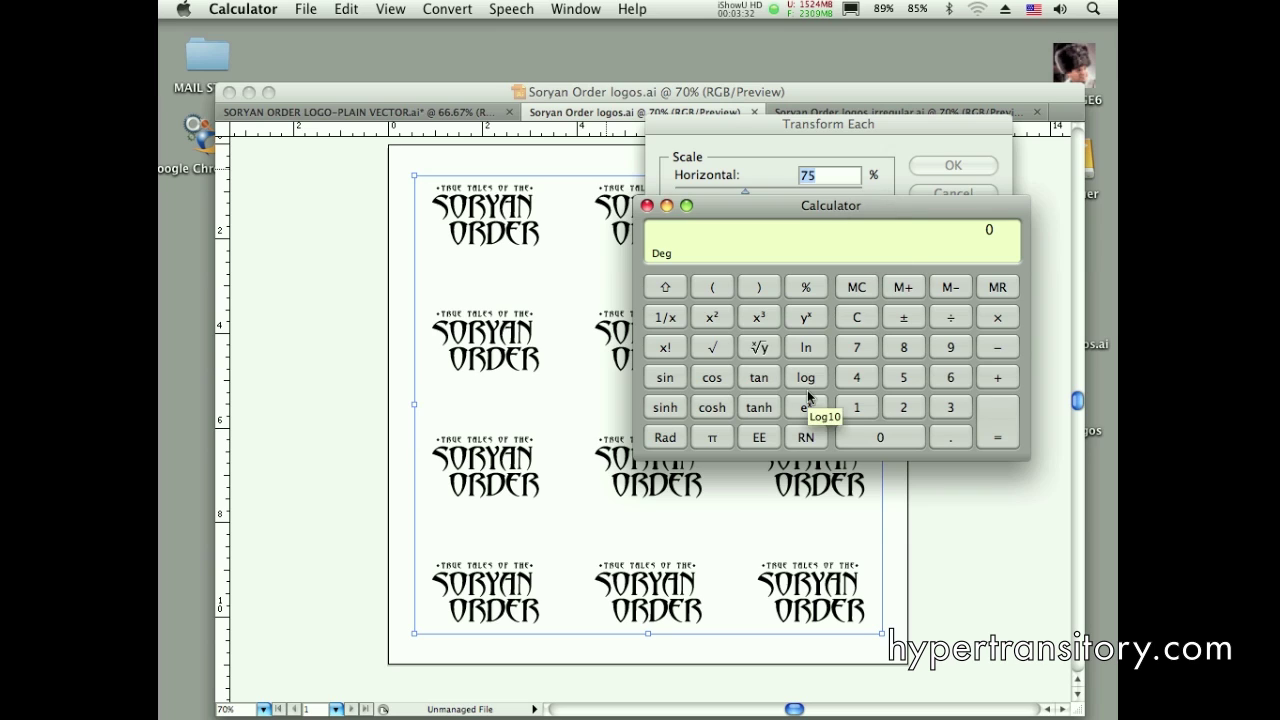
{"action": "type", "text": "2.75"}
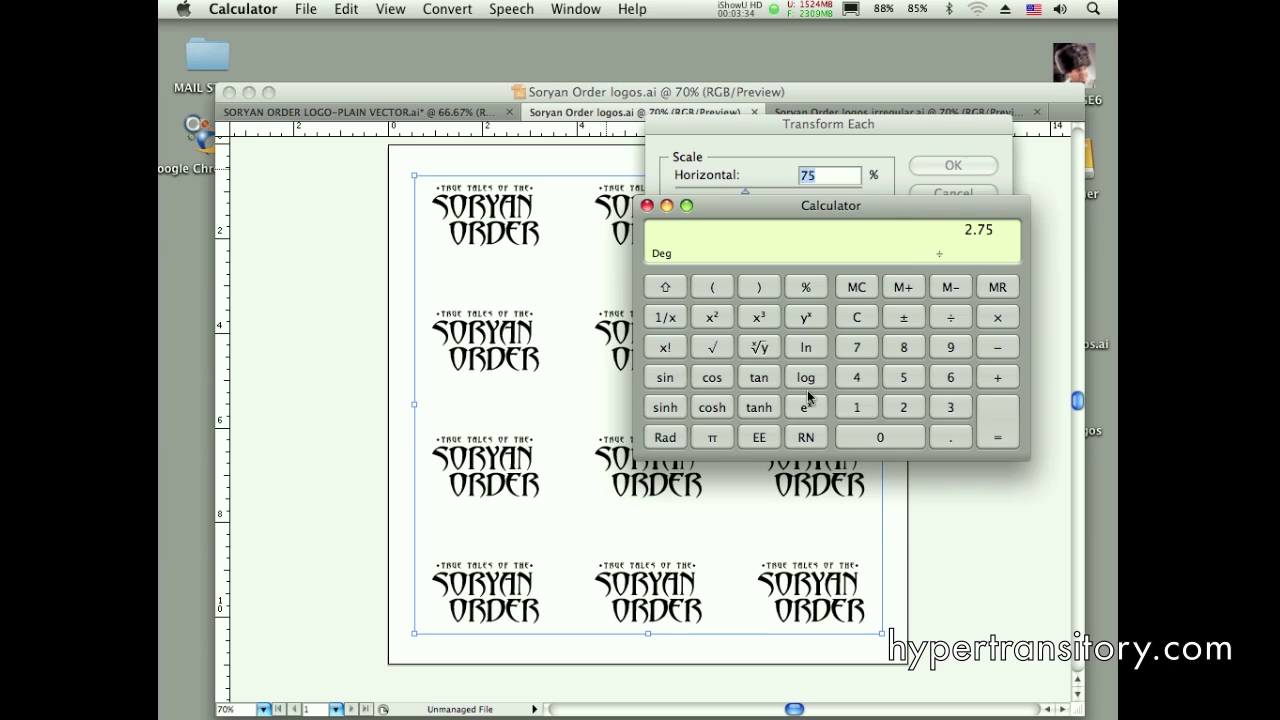
{"action": "type", "text": "3"}
{"action": "key", "text": "Return"}
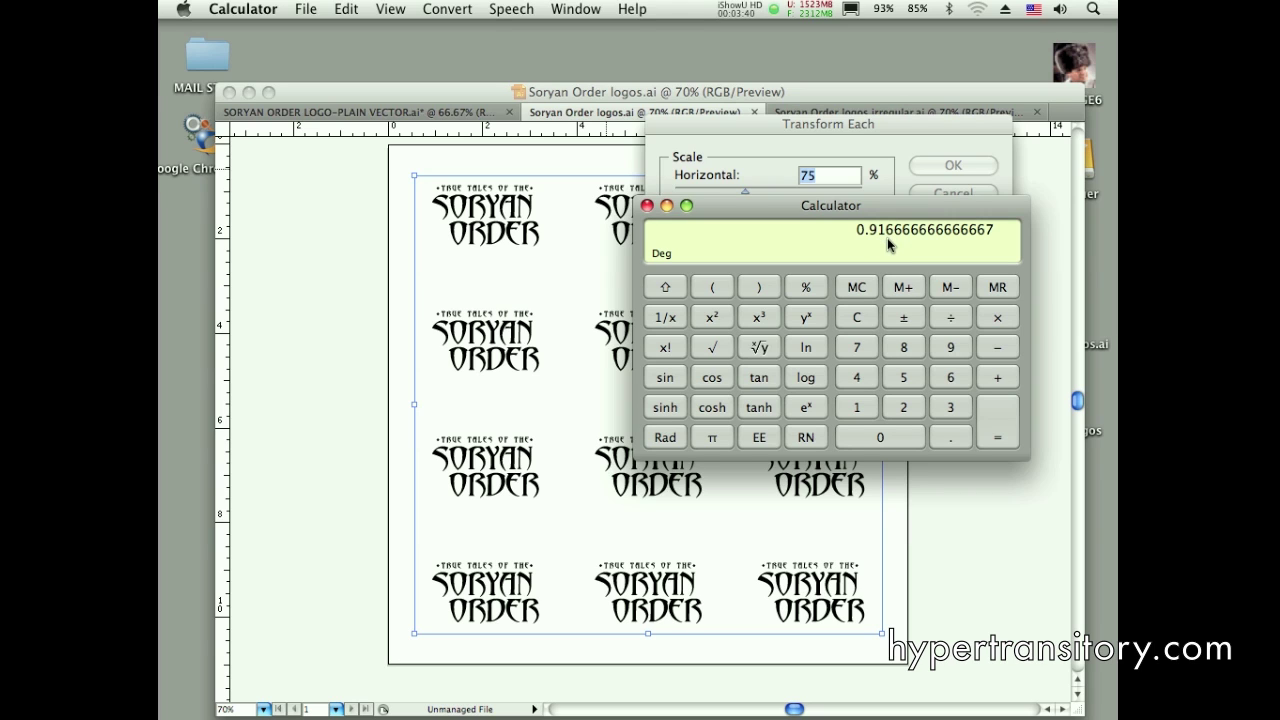
Set the horizontal and vertical scale to 91.666% in Transform Each and apply it to all the logos
{"action": "left_click", "coordinate": [875, 125]}
{"action": "type", "text": "91.666"}
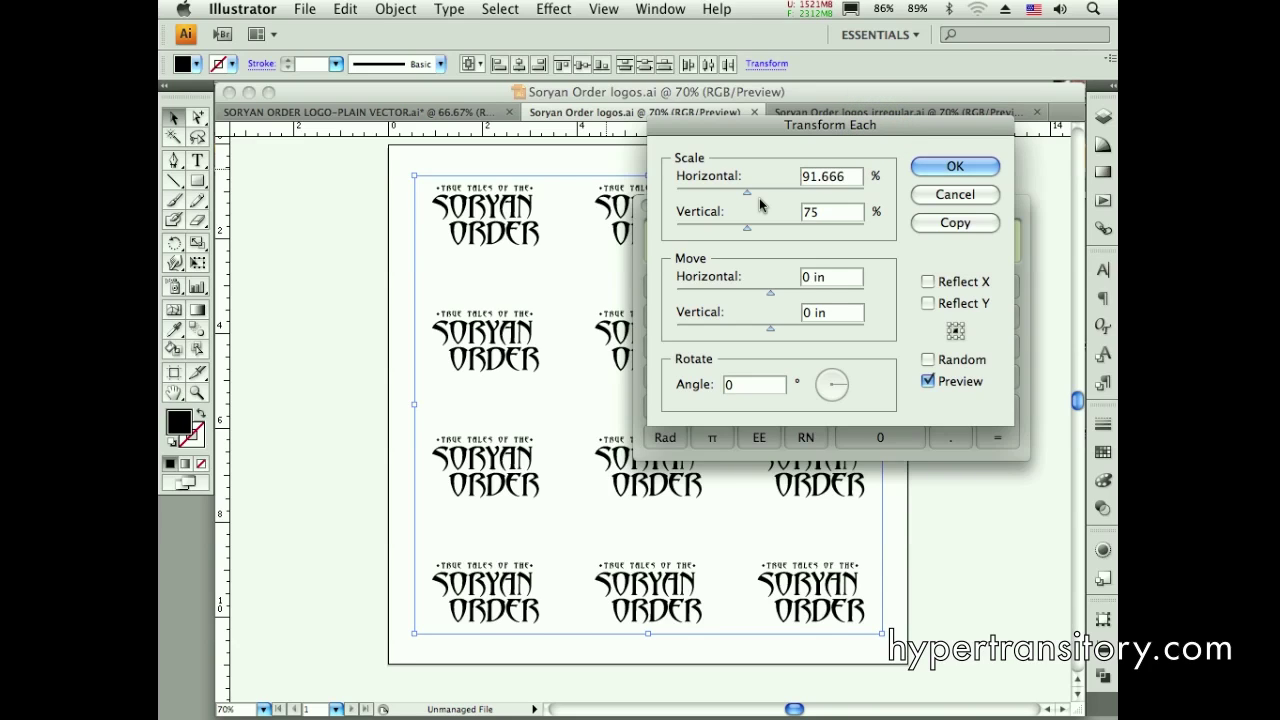
{"action": "key", "text": "Tab"}
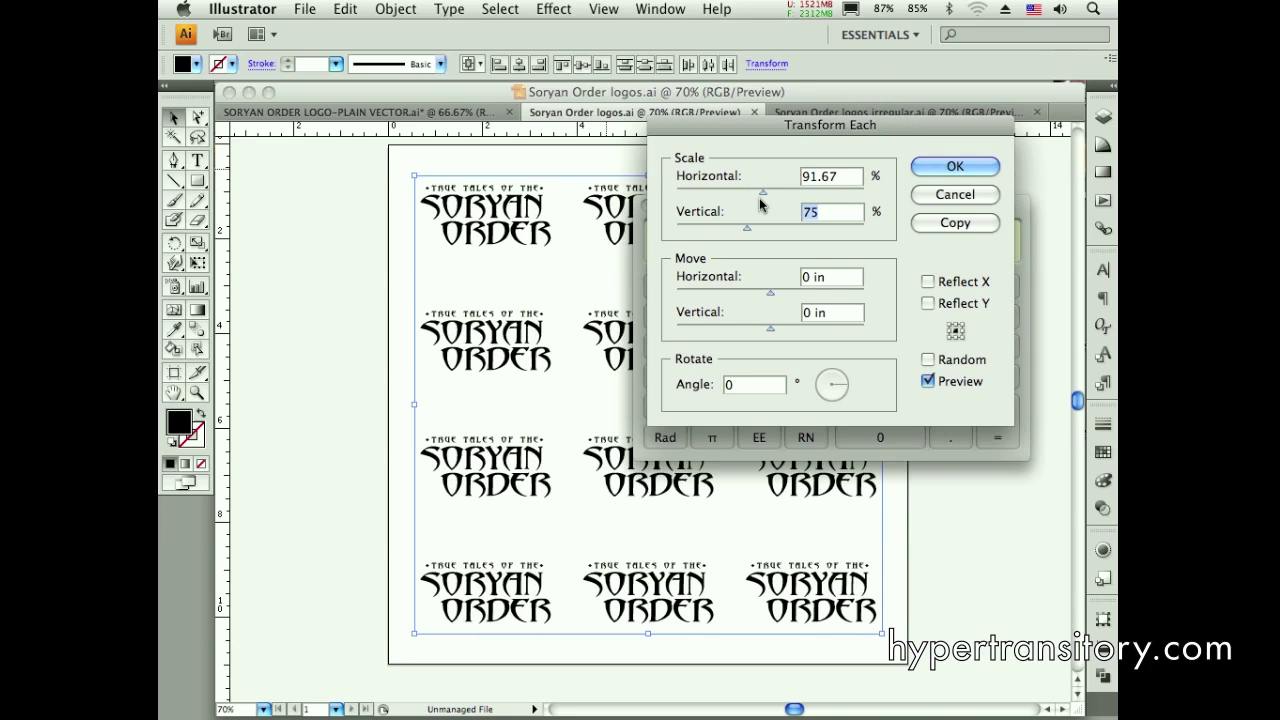
{"action": "type", "text": "91.666"}
{"action": "key", "text": "Tab"}
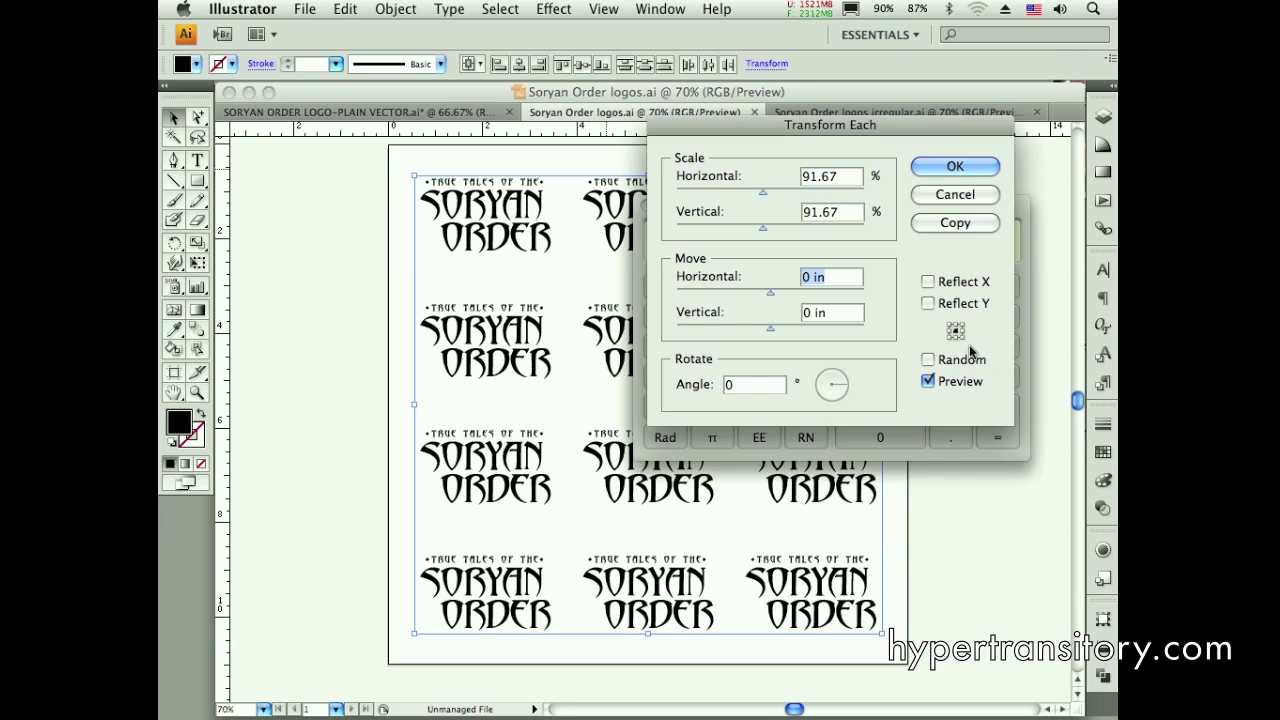
{"action": "left_click", "coordinate": [953, 164]}
Check the width of the grid's upper-right logo and view its Transform Each settings without applying them
{"action": "left_click", "coordinate": [942, 151]}
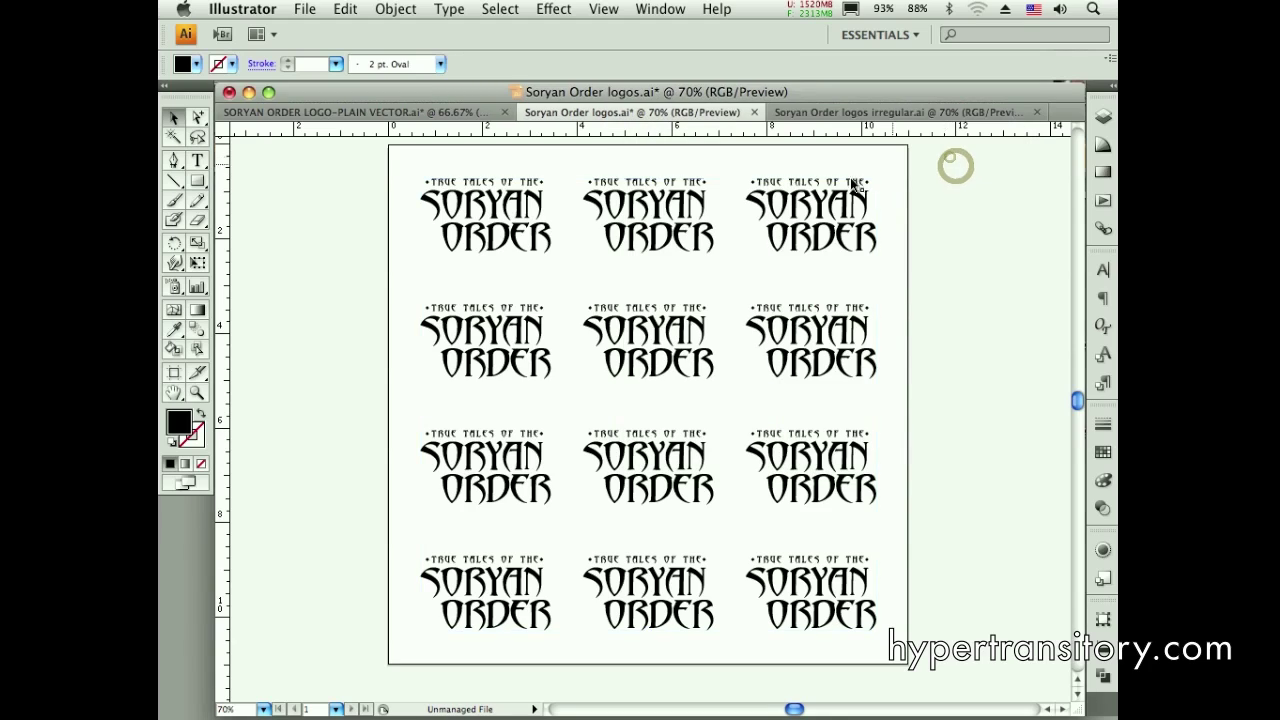
{"action": "left_click", "coordinate": [845, 200]}
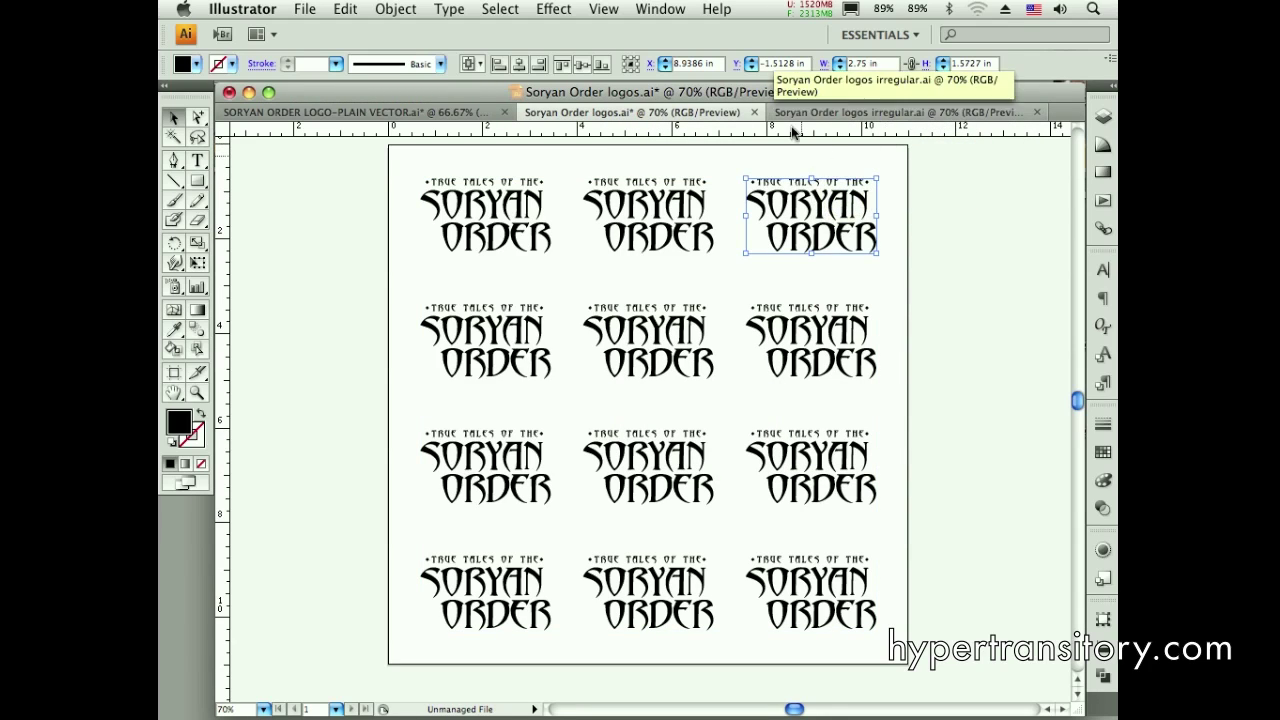
{"action": "left_click", "coordinate": [395, 9]}
{"action": "mouse_move", "coordinate": [545, 38]}
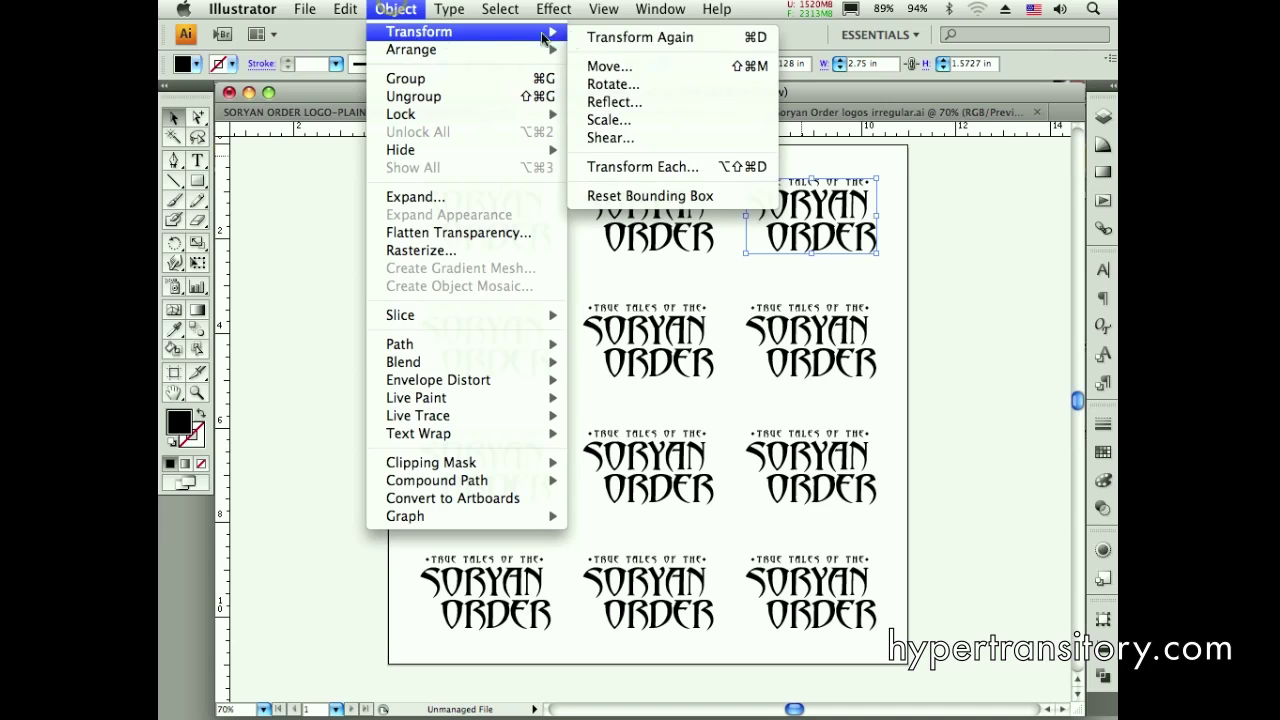
{"action": "left_click", "coordinate": [648, 167]}
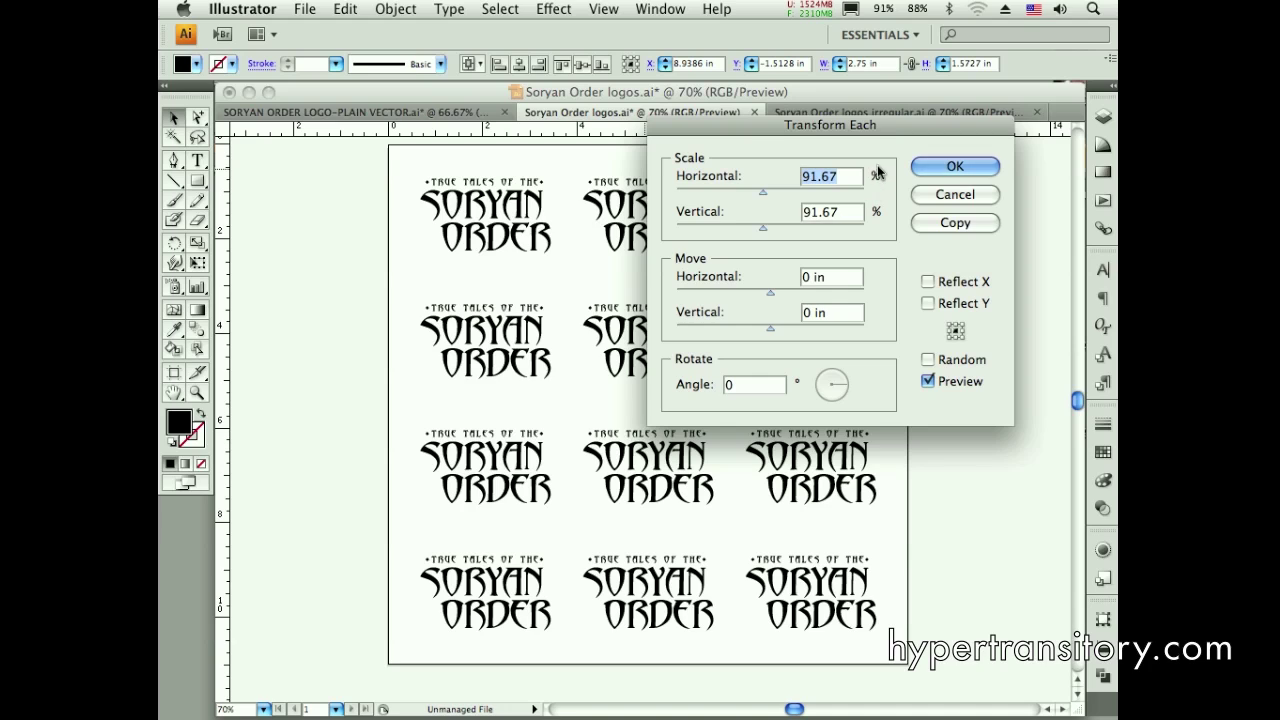
{"action": "left_click", "coordinate": [949, 194]}
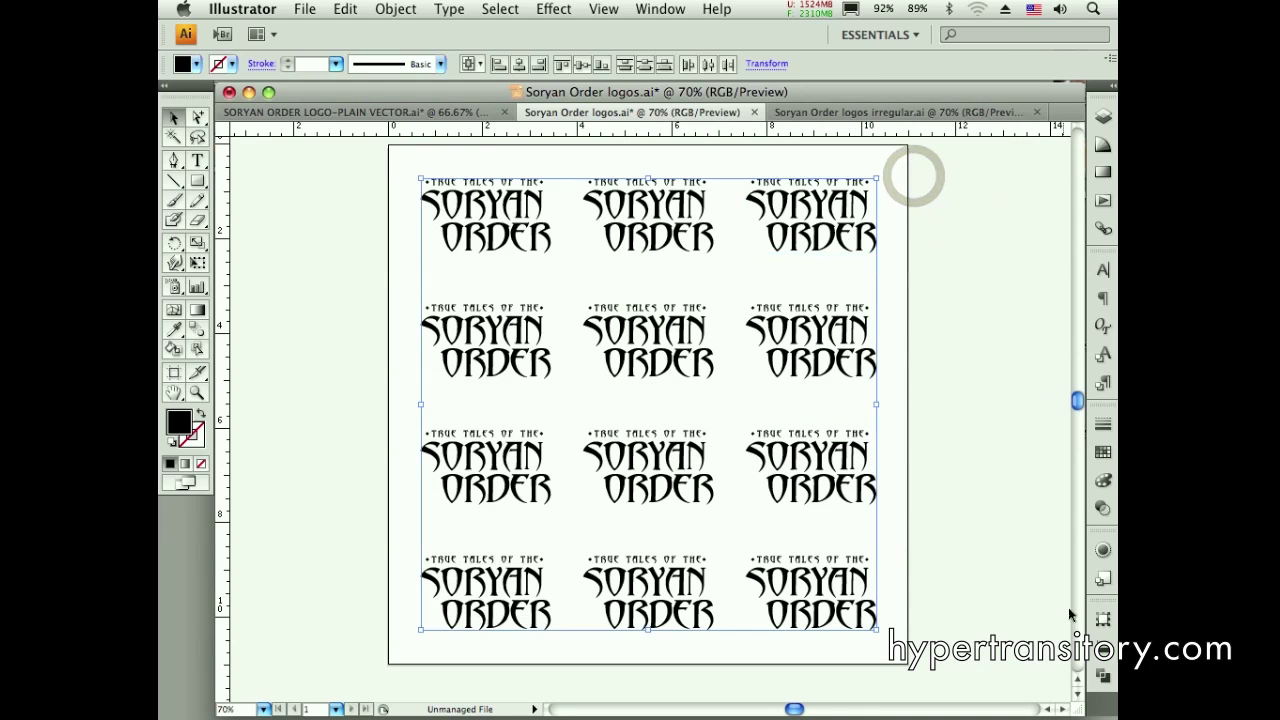
Try to resize all the logos by setting their combined width to 5 cm, and undo the resize
{"action": "left_click", "coordinate": [1103, 618]}
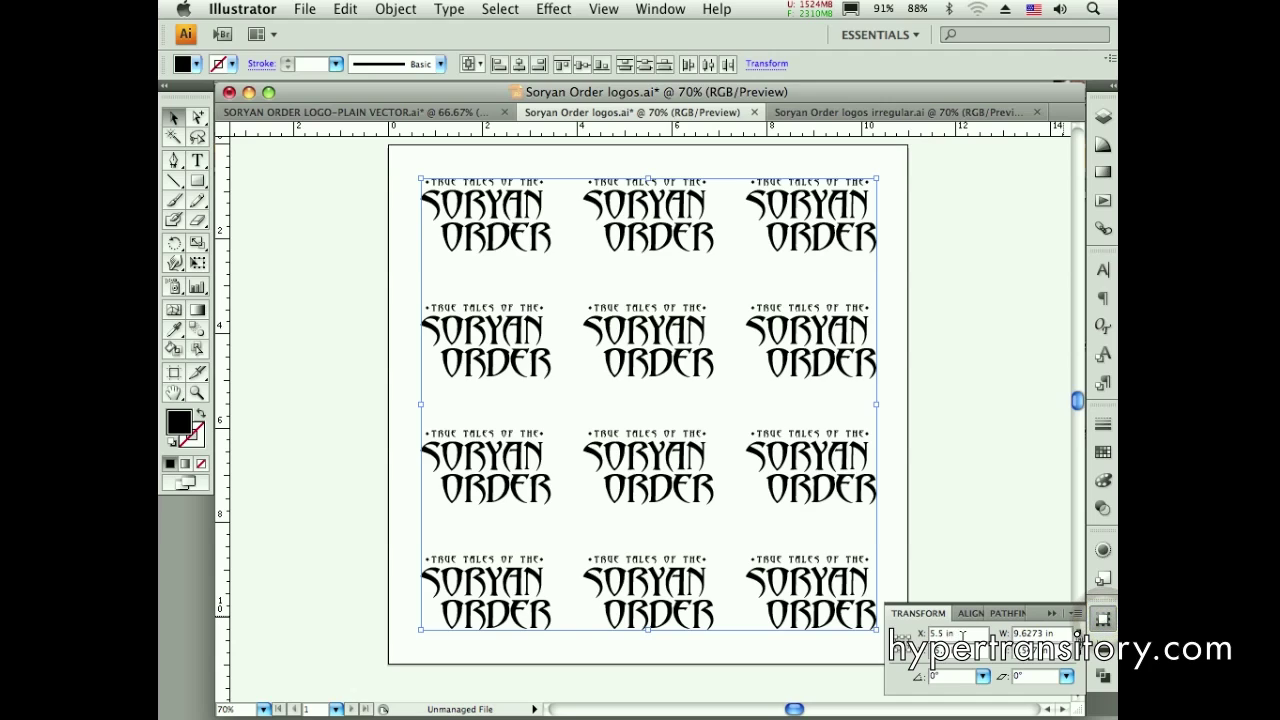
{"action": "left_click", "coordinate": [1056, 633]}
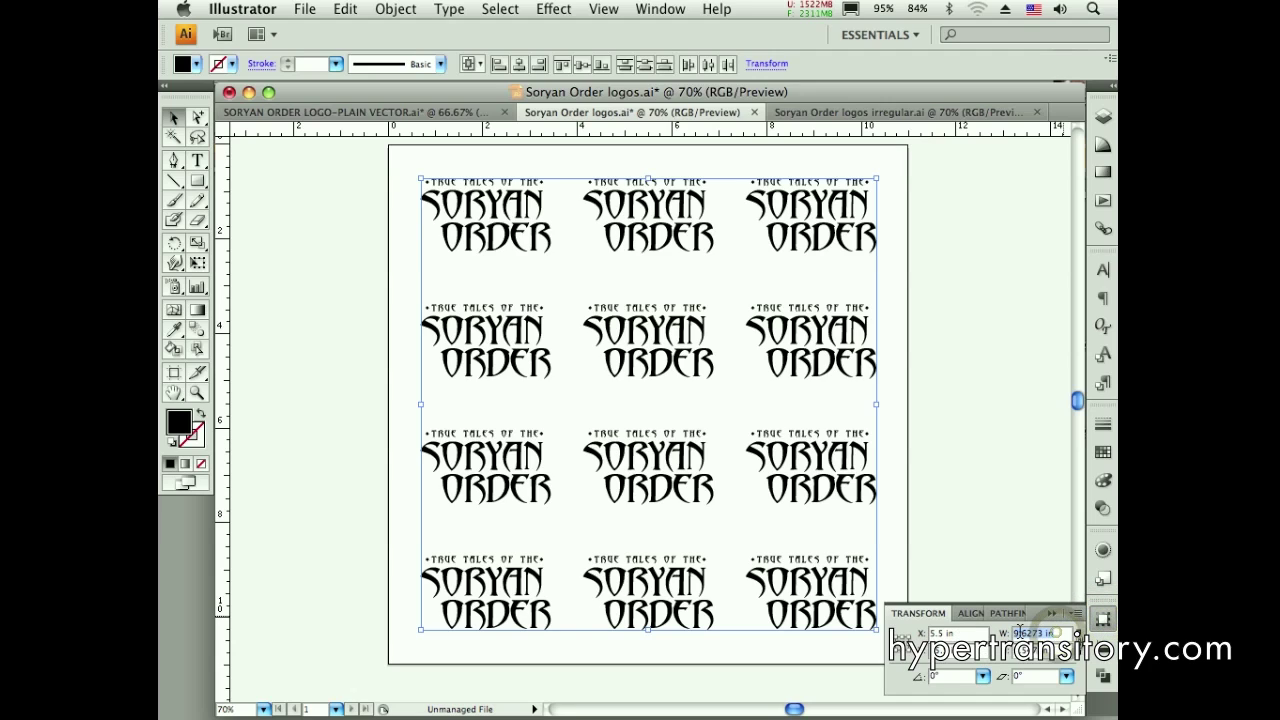
{"action": "type", "text": "5"}
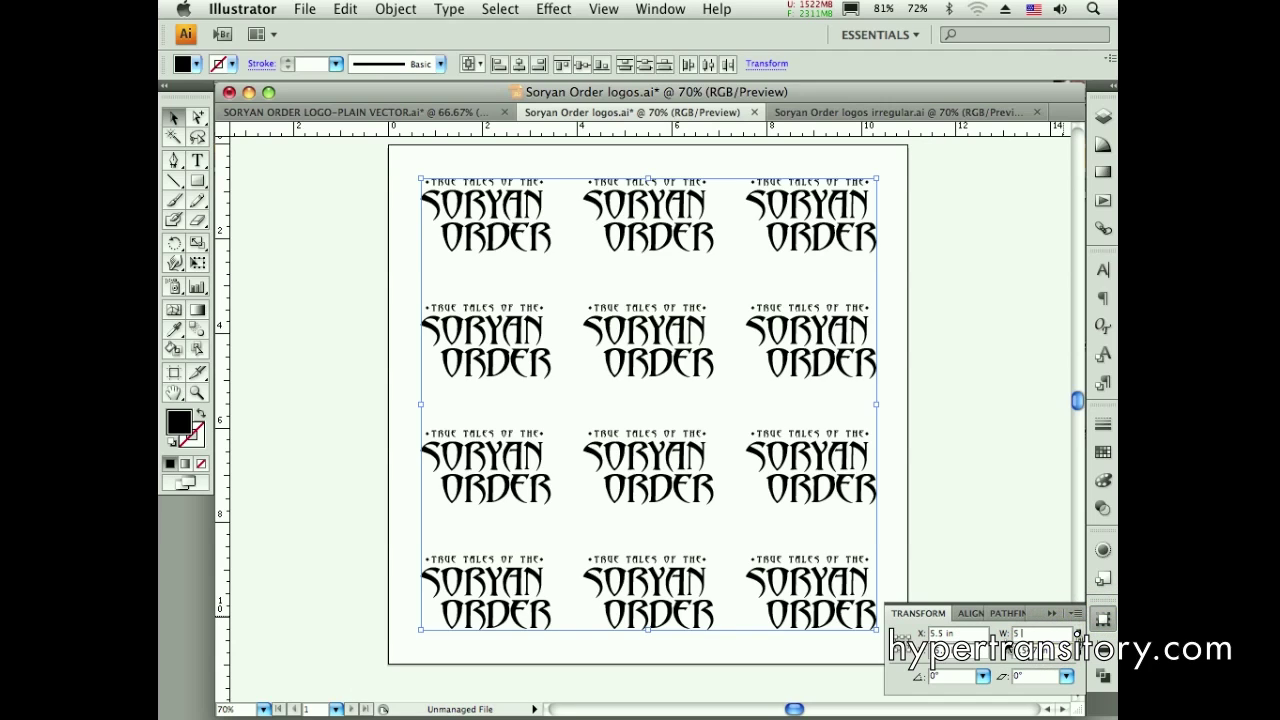
{"action": "type", "text": " cm"}
{"action": "key", "text": "Return"}
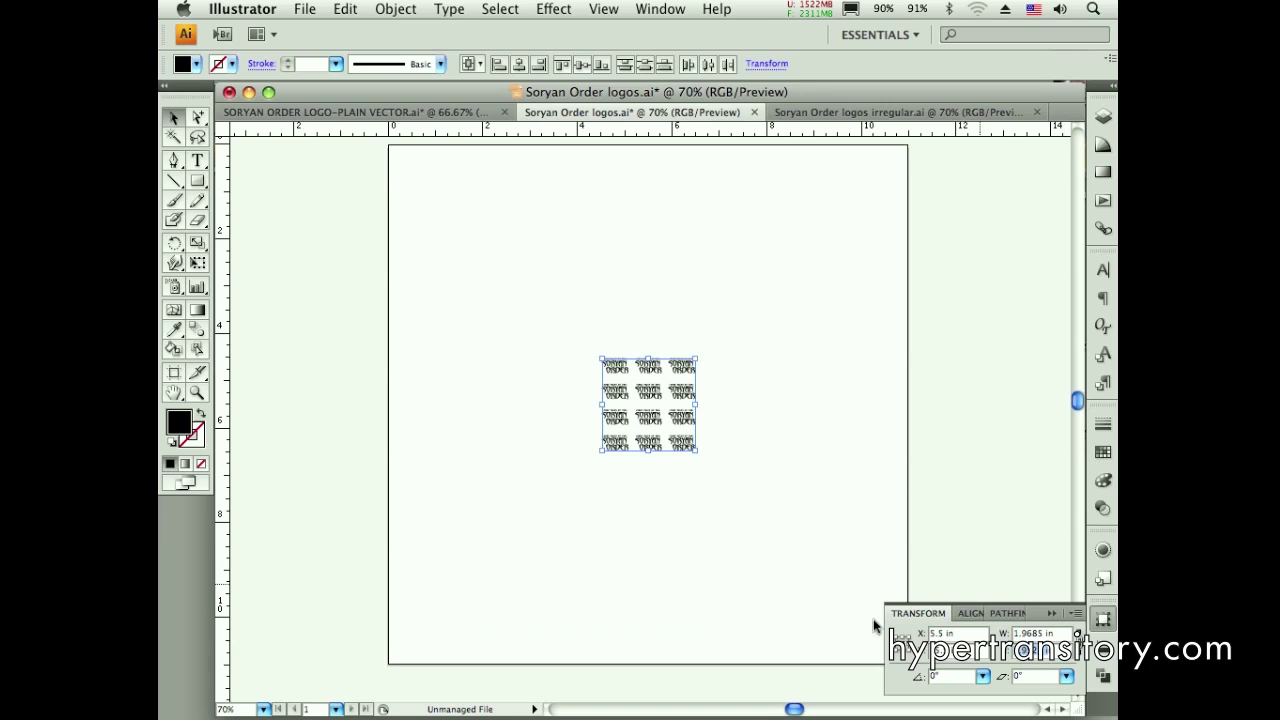
{"action": "key", "text": "cmd+z"}
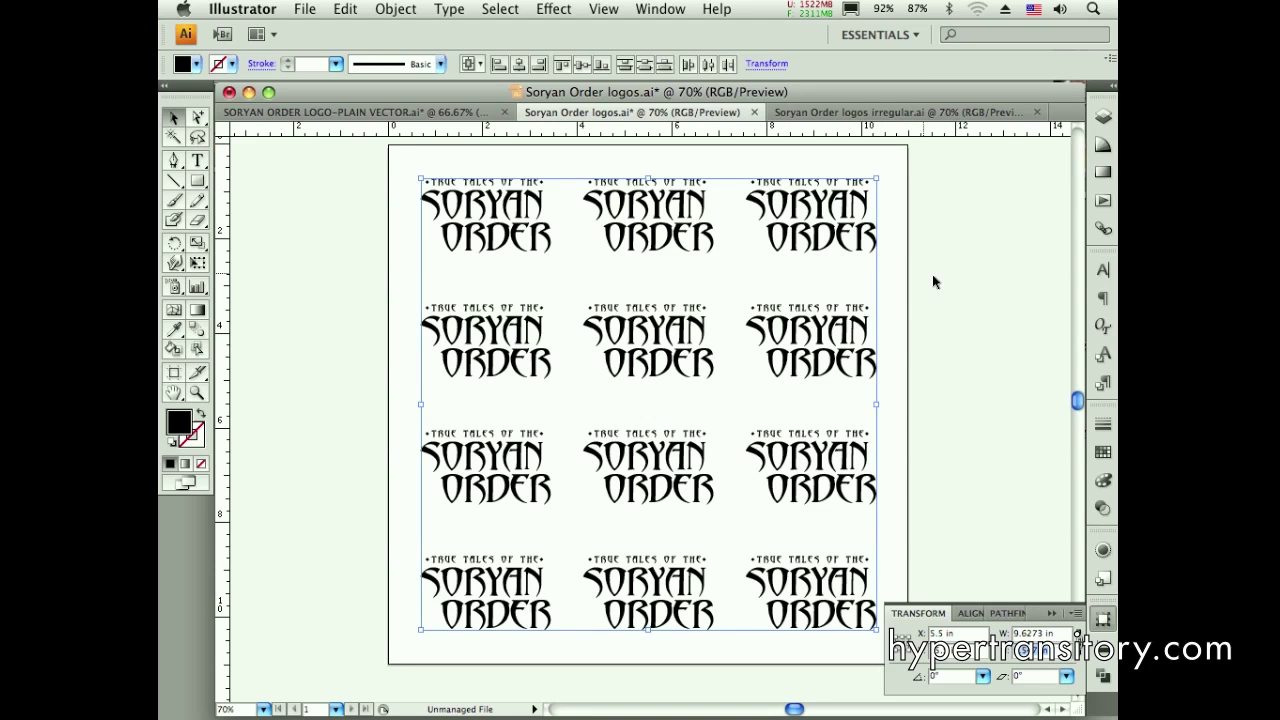
Try to enter 2.75 in as the horizontal scale in Transform Each for all the logos, and cancel it
{"action": "left_click", "coordinate": [400, 8]}
{"action": "mouse_move", "coordinate": [400, 31]}
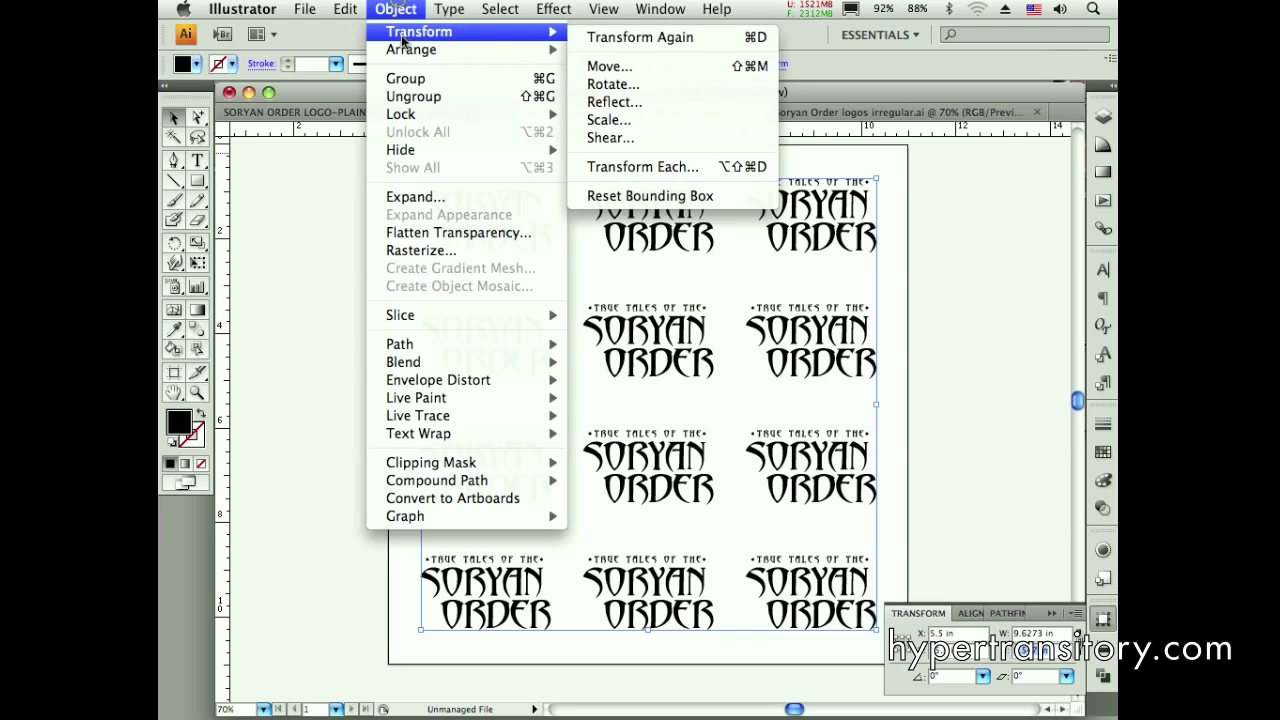
{"action": "left_click", "coordinate": [648, 166]}
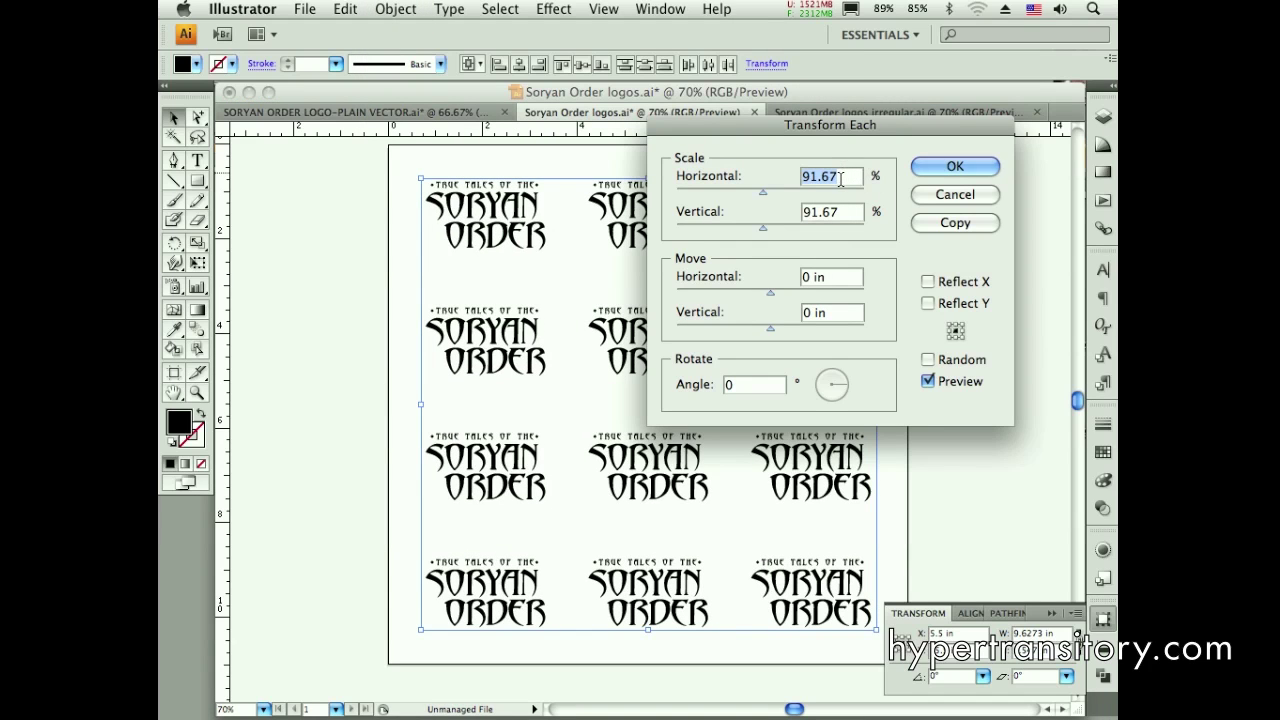
{"action": "type", "text": "2.75 in"}
{"action": "left_click", "coordinate": [957, 166]}
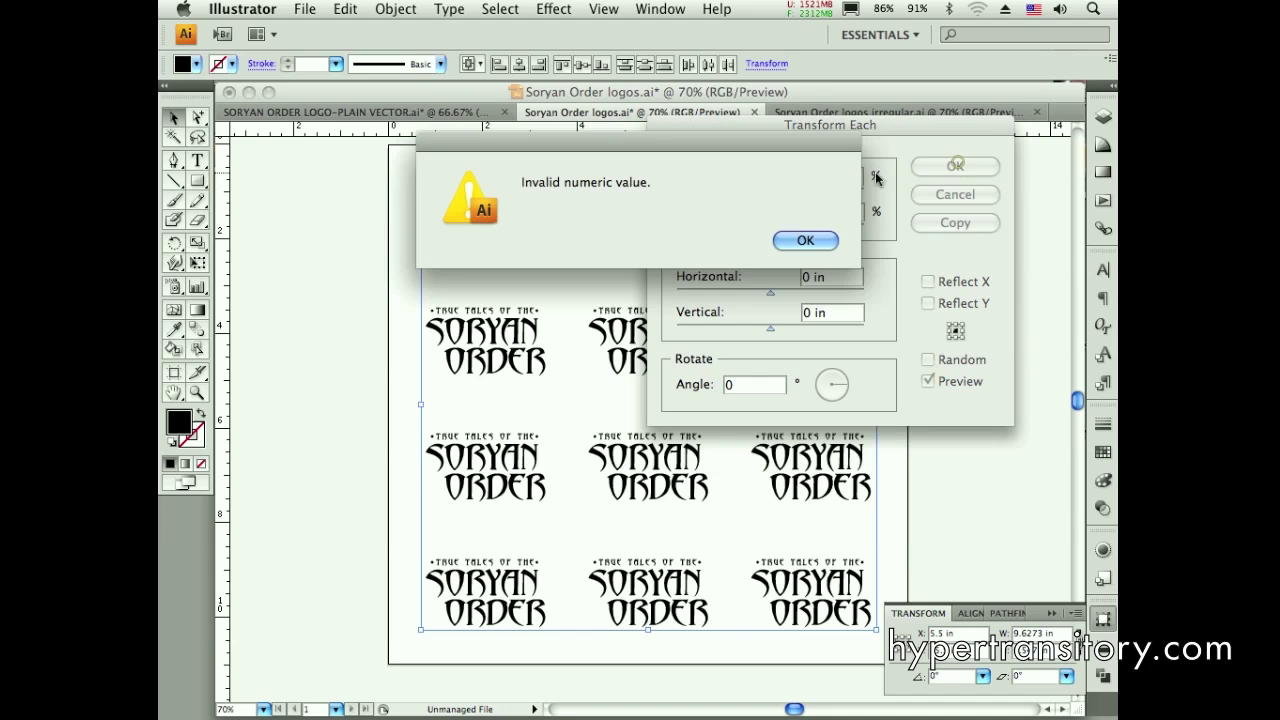
{"action": "left_click", "coordinate": [808, 238]}
{"action": "left_click", "coordinate": [950, 194]}
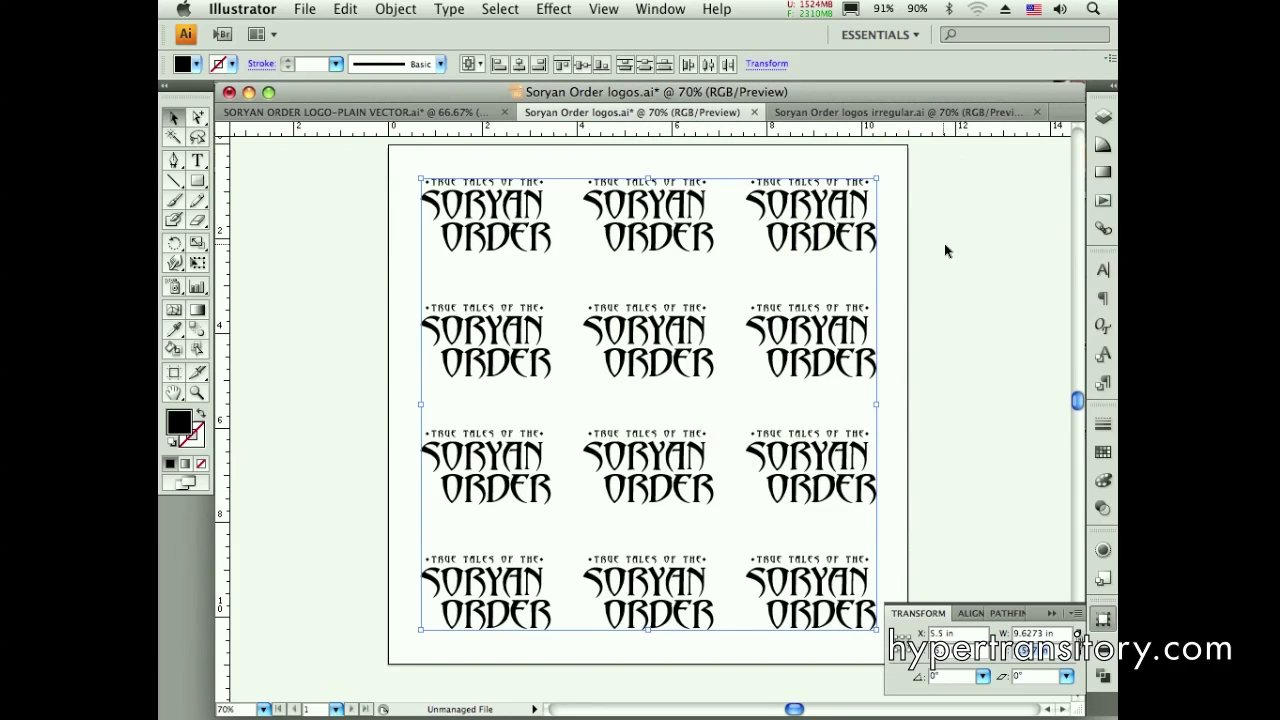
Undo the scaling of the logos and switch to the Soryan Order logos irregular.ai document
{"action": "left_click", "coordinate": [1050, 624]}
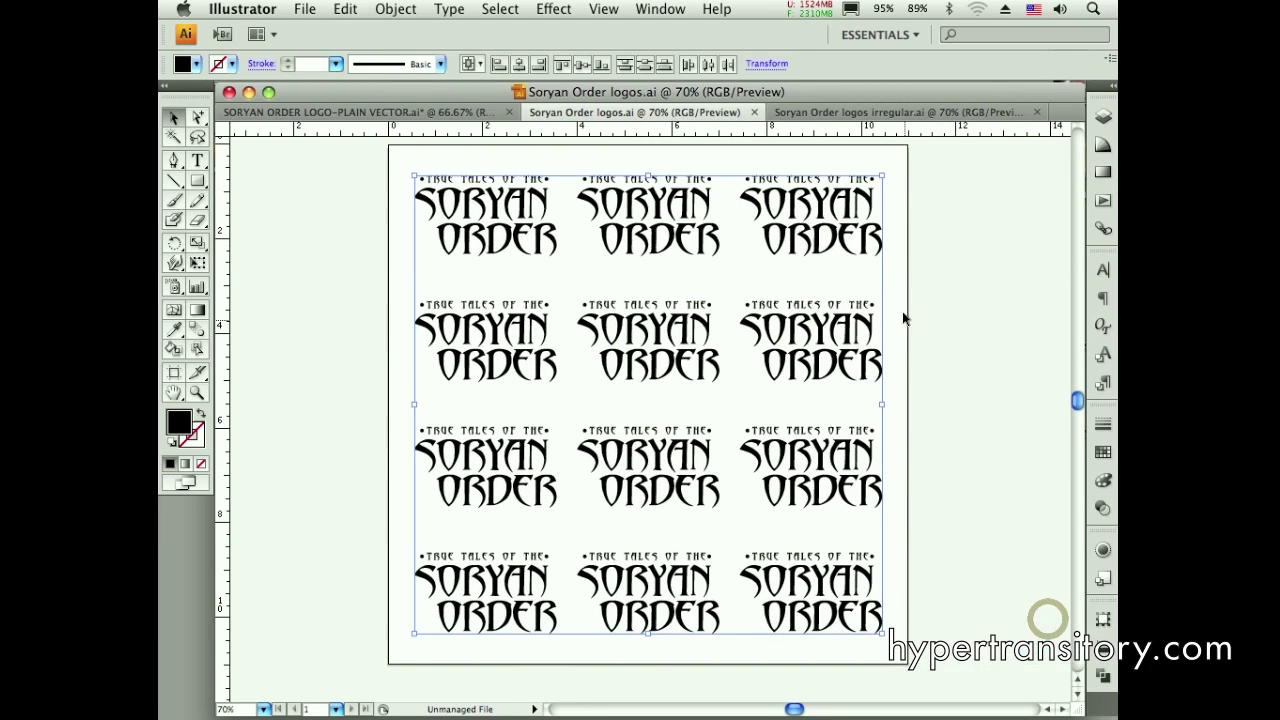
{"action": "left_click", "coordinate": [776, 112]}
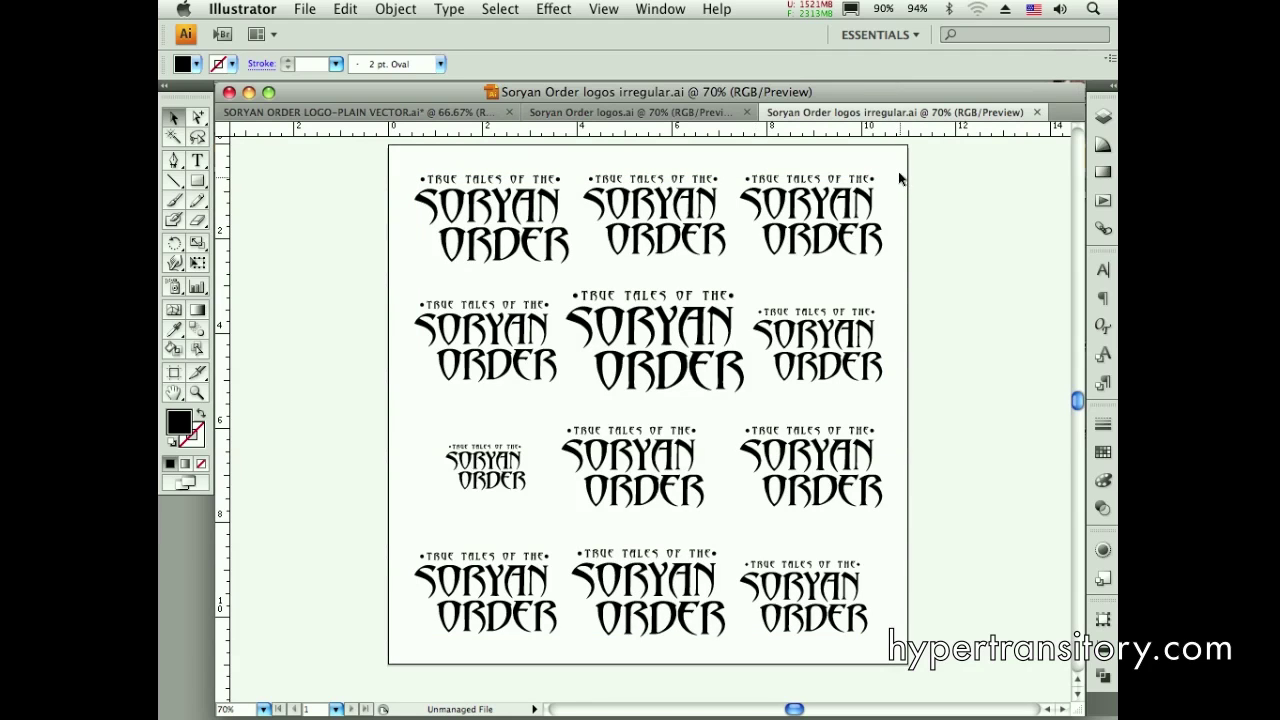
Select all the irregularly sized logos and open Transform Each to preview scaling each one in place
{"action": "left_click_drag", "start_coordinate": [919, 167], "coordinate": [410, 595]}
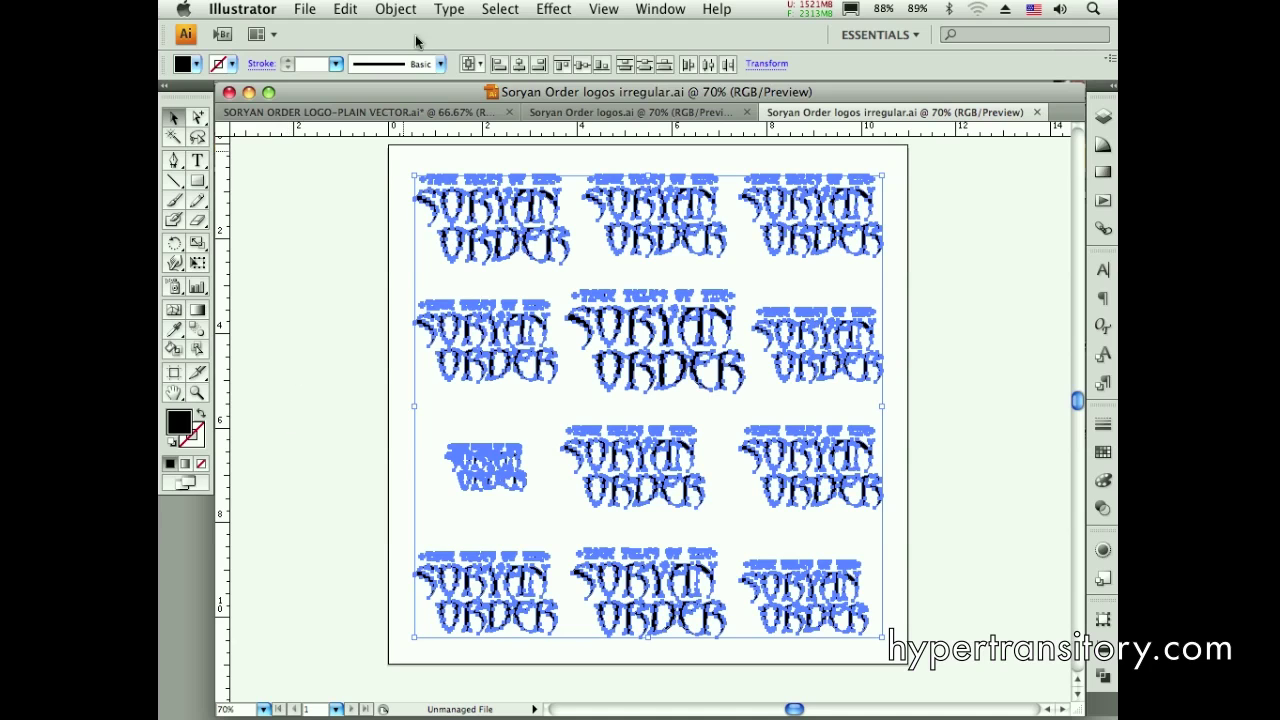
{"action": "left_click", "coordinate": [396, 8]}
{"action": "mouse_move", "coordinate": [430, 31]}
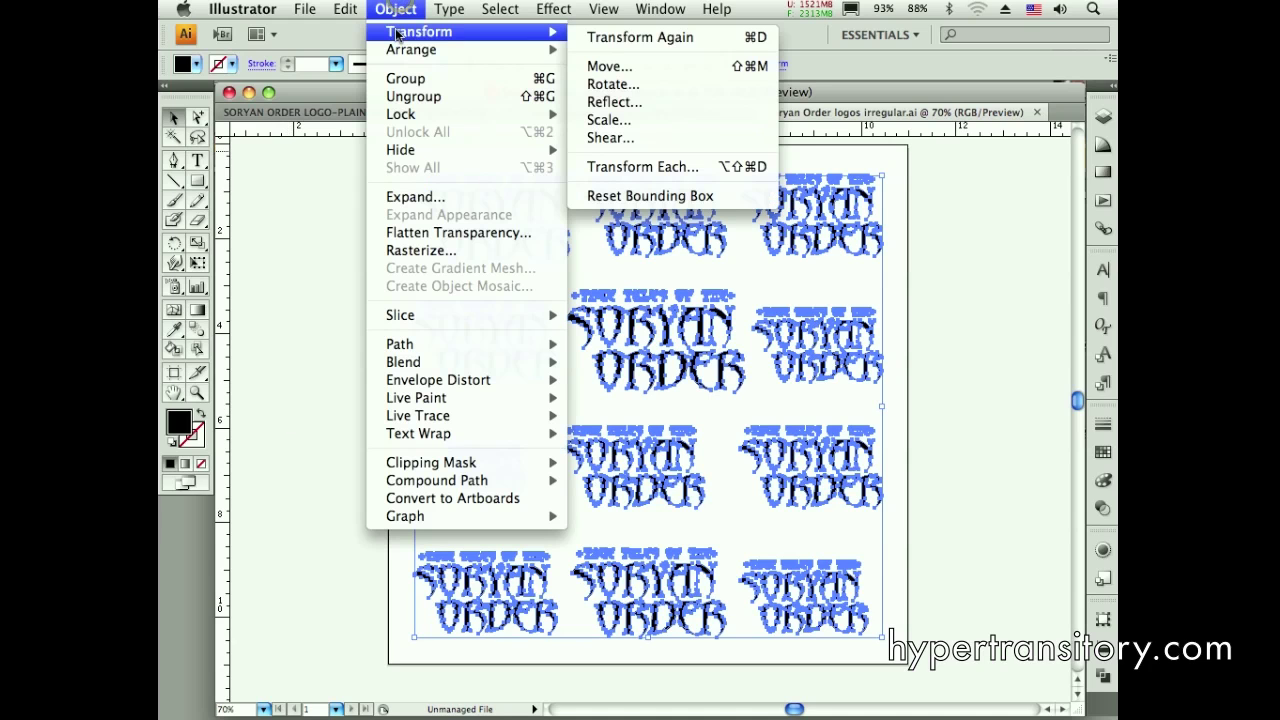
{"action": "left_click", "coordinate": [649, 166]}
{"action": "left_click_drag", "start_coordinate": [827, 131], "coordinate": [982, 125]}
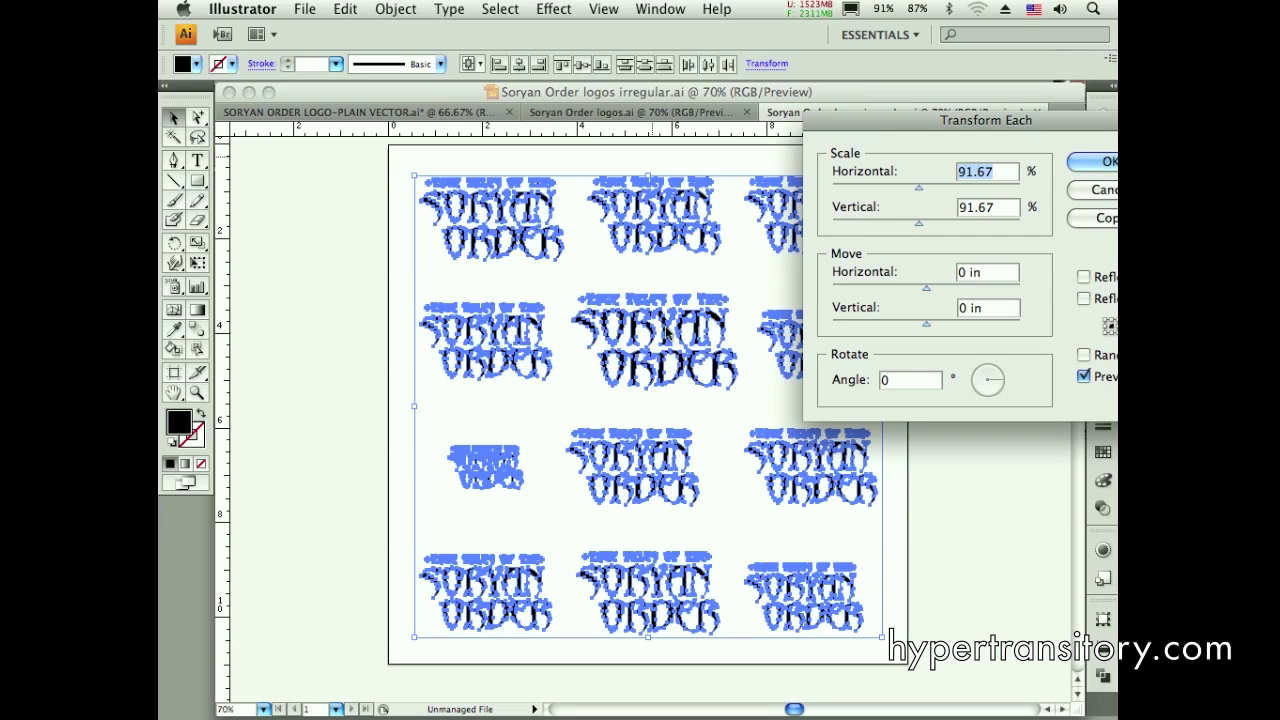
{"action": "left_click_drag", "start_coordinate": [915, 120], "coordinate": [665, 124]}
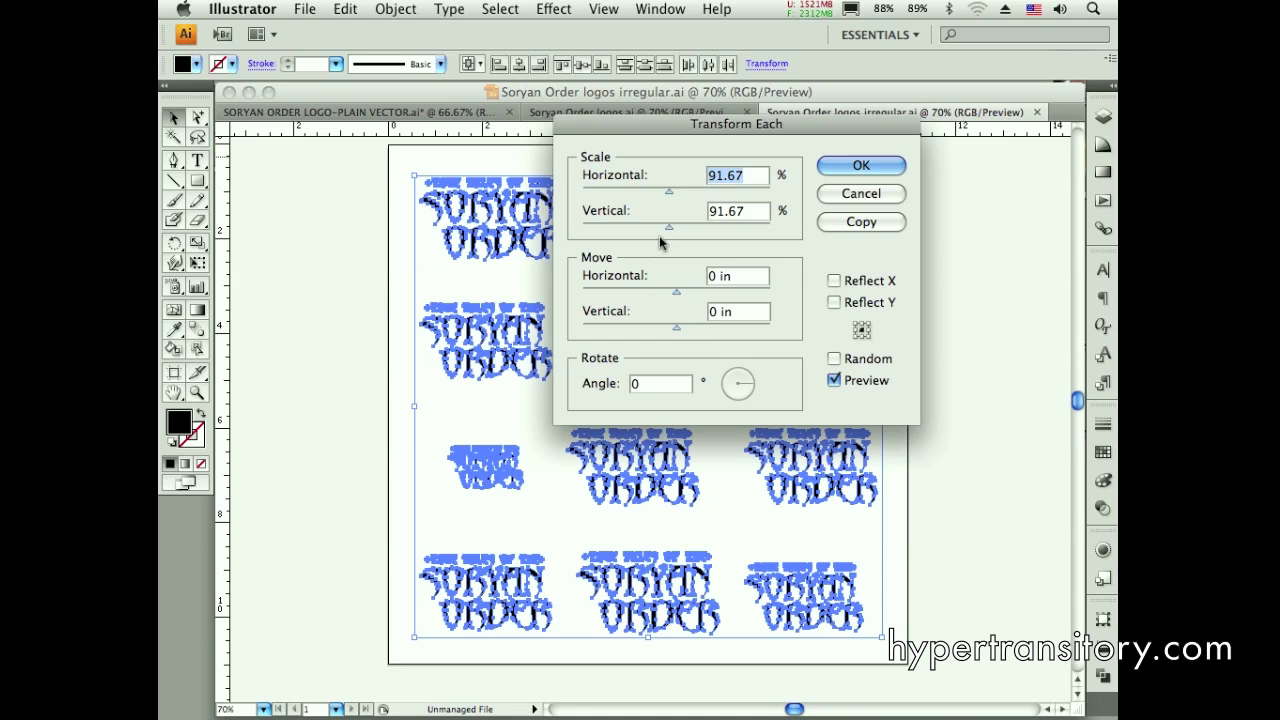
Cancel the Transform Each scaling preview and deselect all the logos
{"action": "left_click_drag", "start_coordinate": [739, 141], "coordinate": [661, 165]}
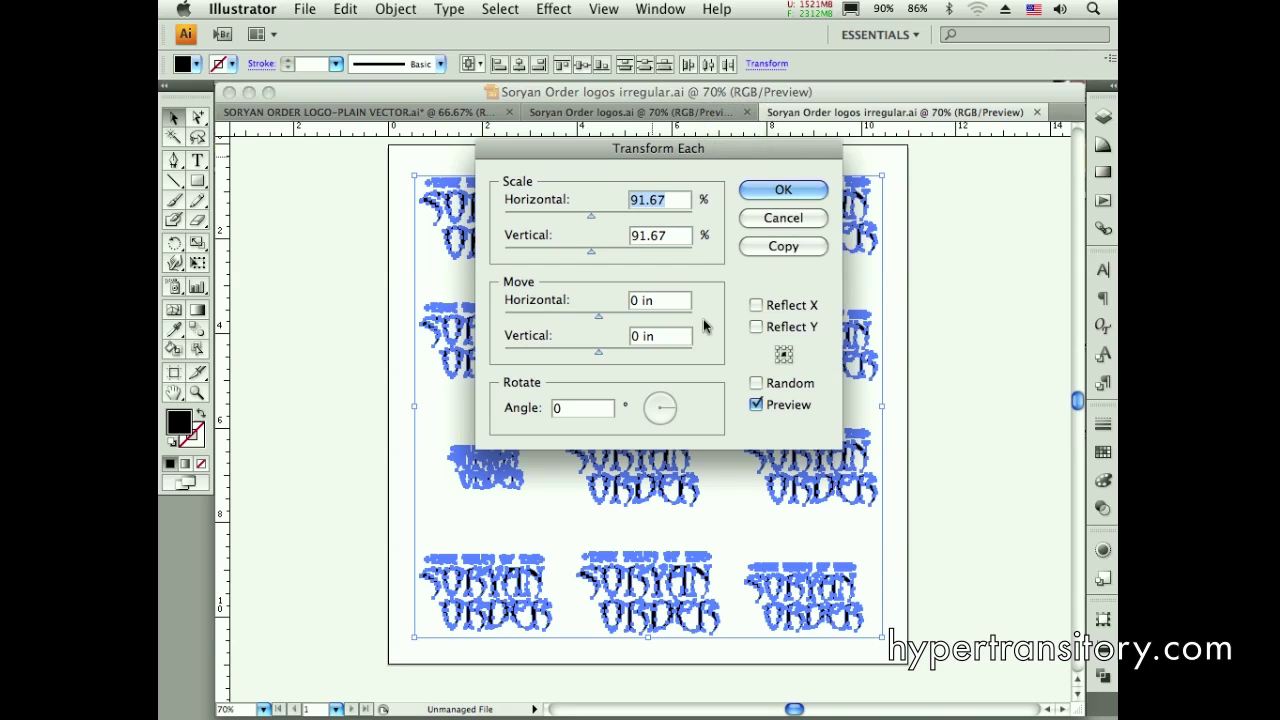
{"action": "left_click_drag", "start_coordinate": [739, 149], "coordinate": [763, 148]}
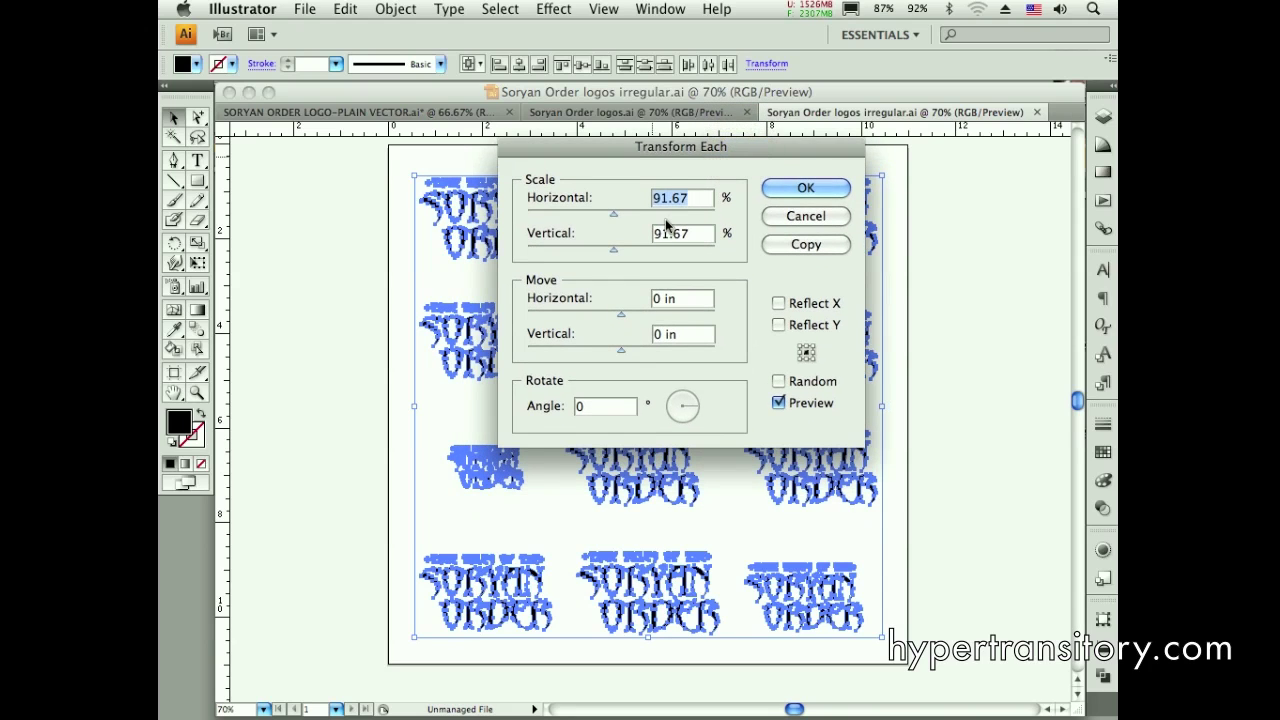
{"action": "left_click", "coordinate": [817, 219]}
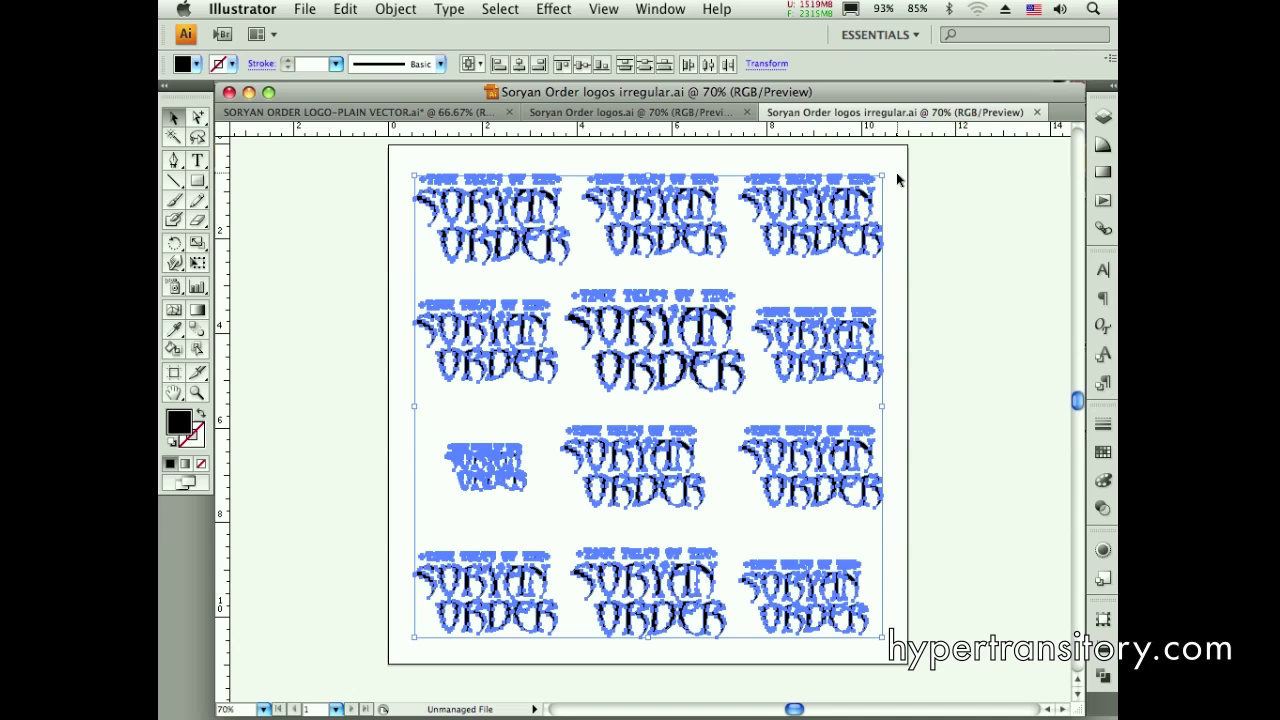
{"action": "left_click", "coordinate": [935, 272]}
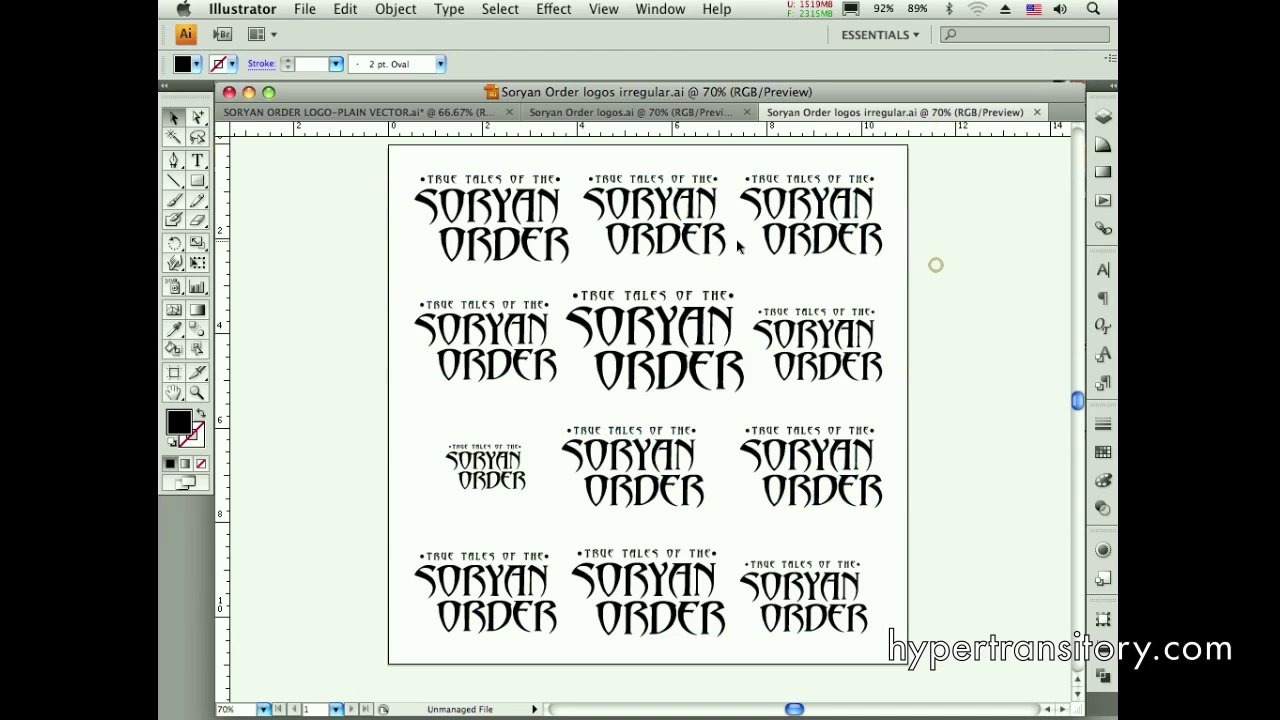
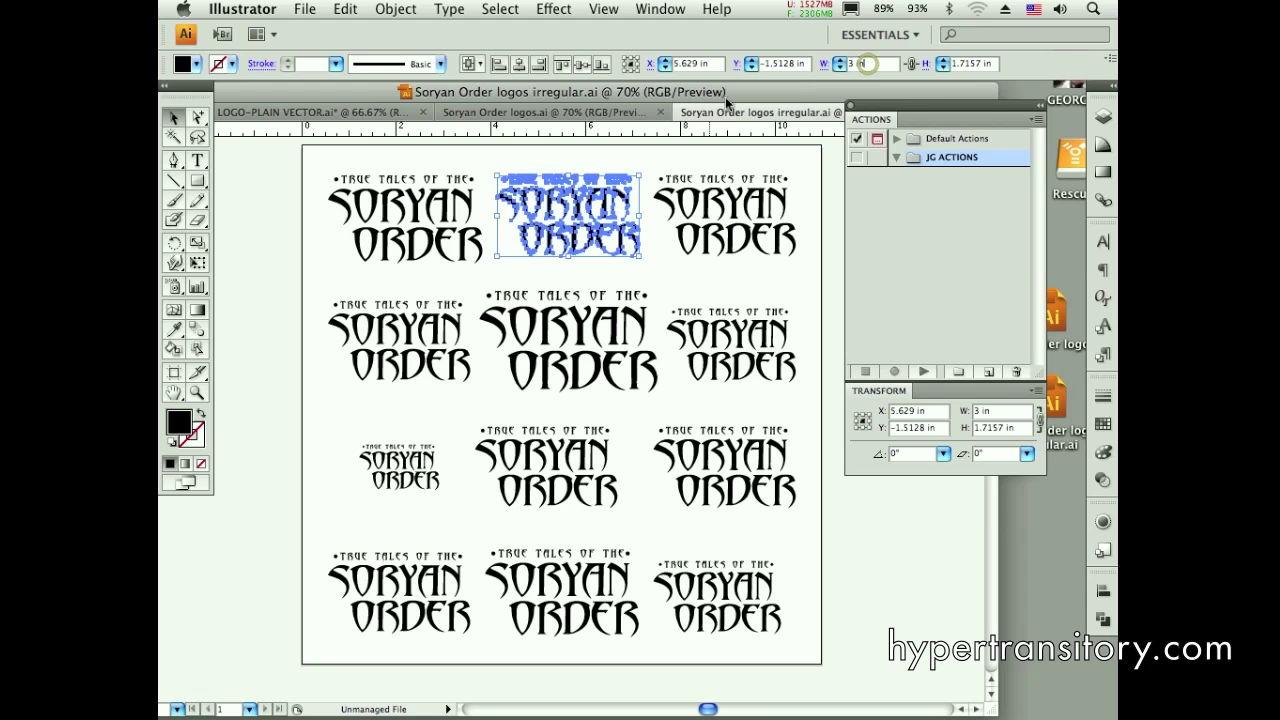
Check the widths of the first logo in the top row and the large logo in the second row
{"action": "left_click", "coordinate": [425, 205]}
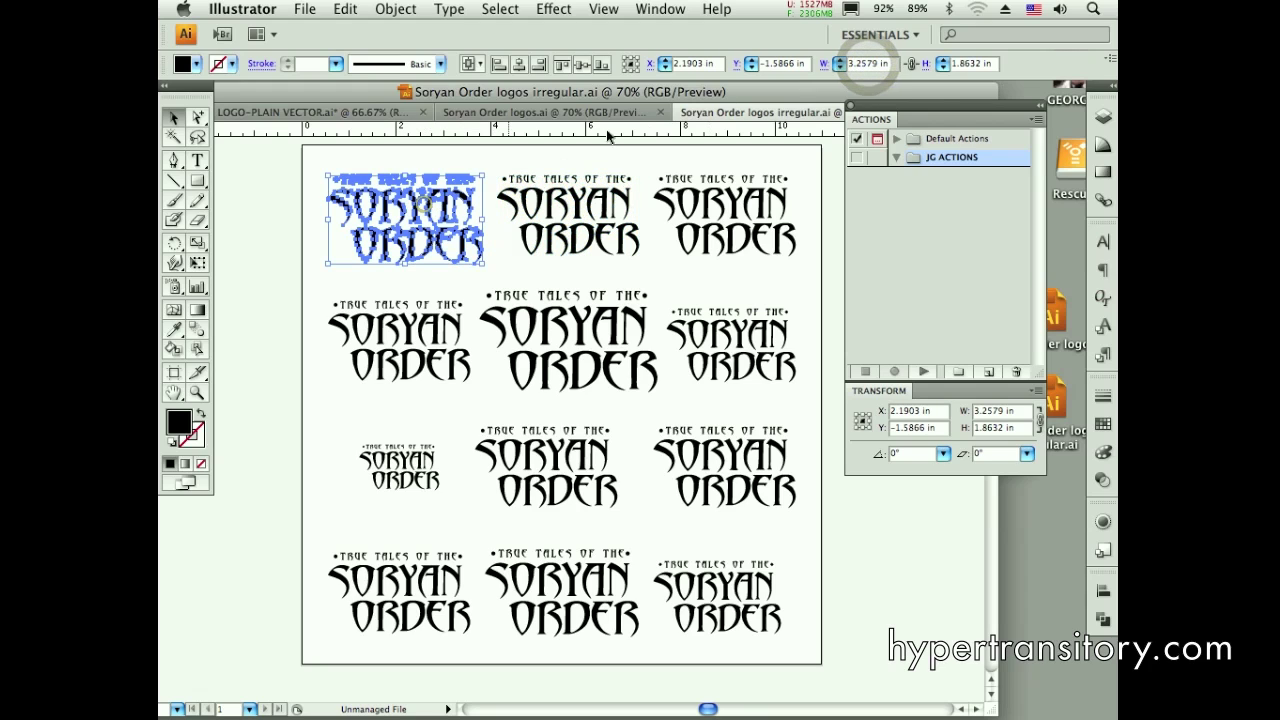
{"action": "left_click", "coordinate": [636, 318]}
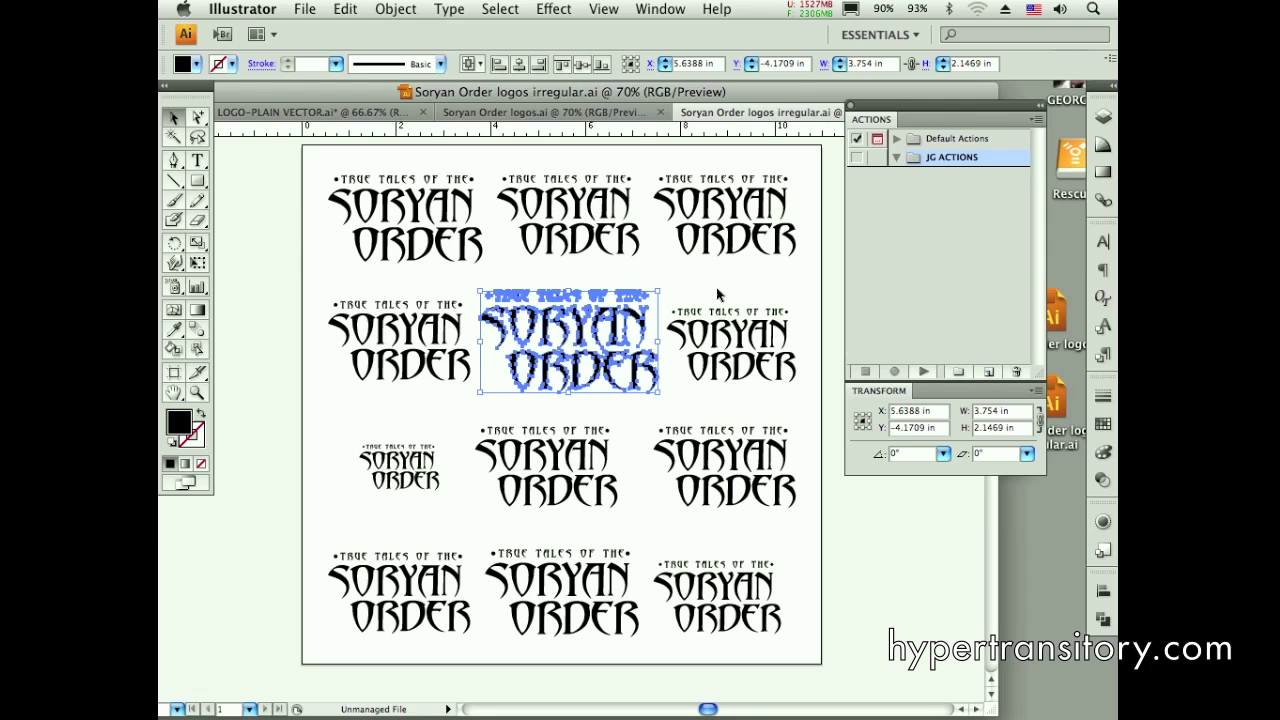
{"action": "left_click", "coordinate": [810, 282]}
Create an action named Logo 2.75 in the JG ACTIONS set with function key F11, and start recording it
{"action": "left_click", "coordinate": [988, 371]}
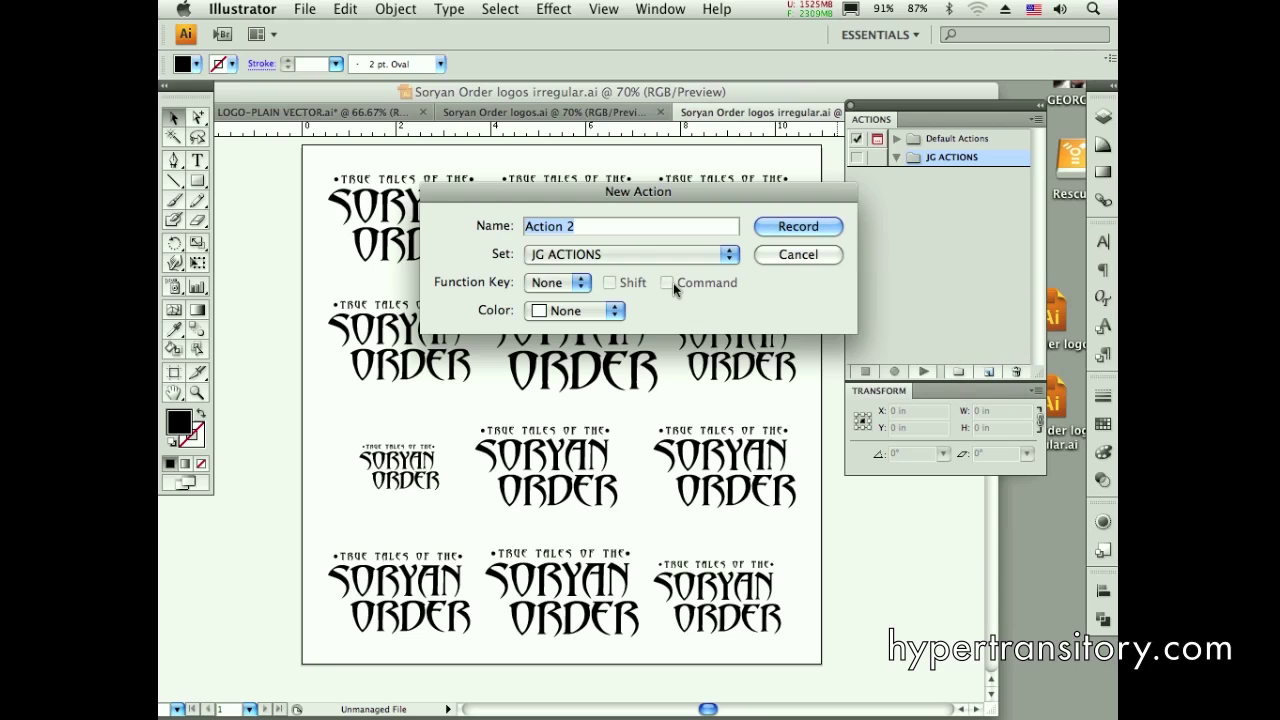
{"action": "type", "text": "Logo 2.75"}
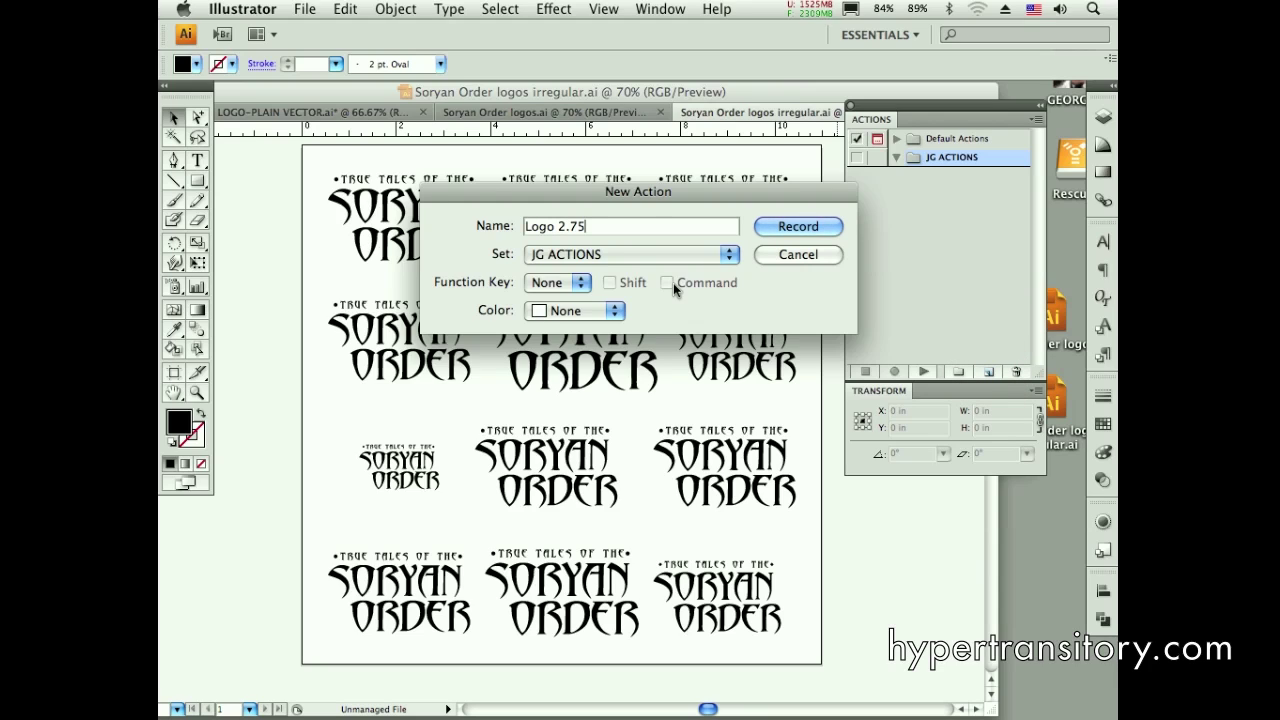
{"action": "left_click", "coordinate": [562, 284]}
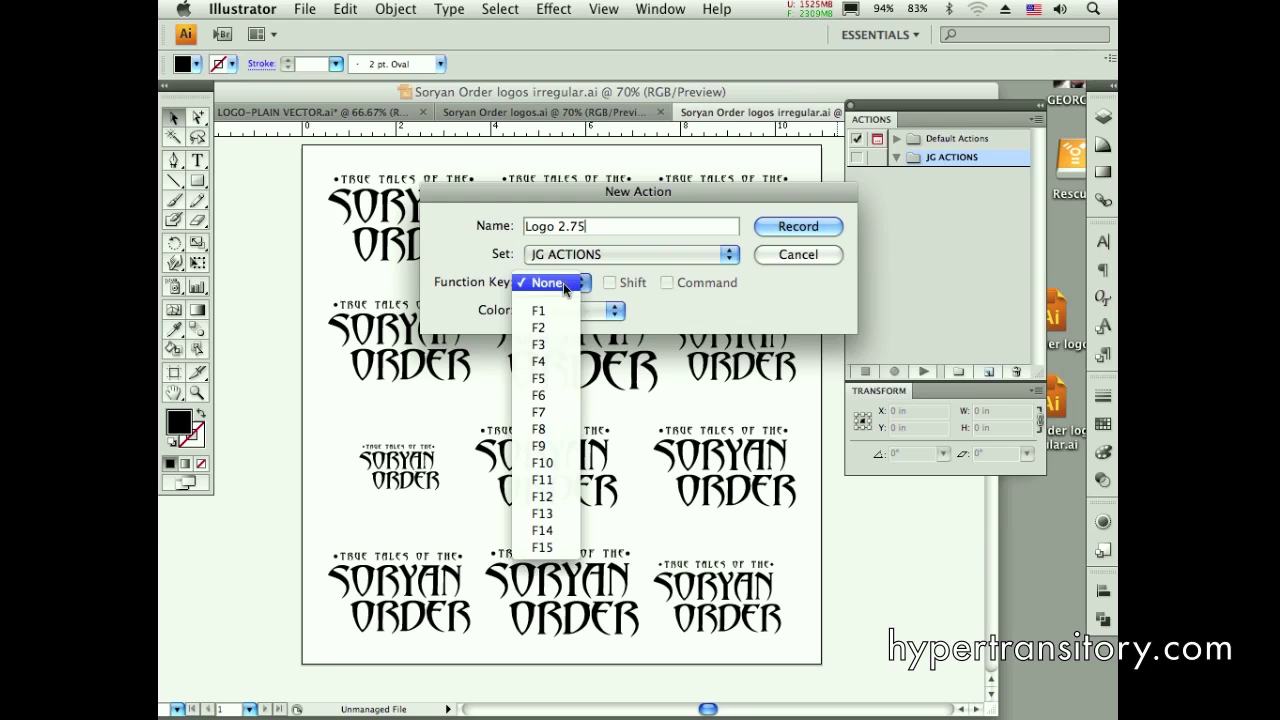
{"action": "left_click", "coordinate": [544, 481]}
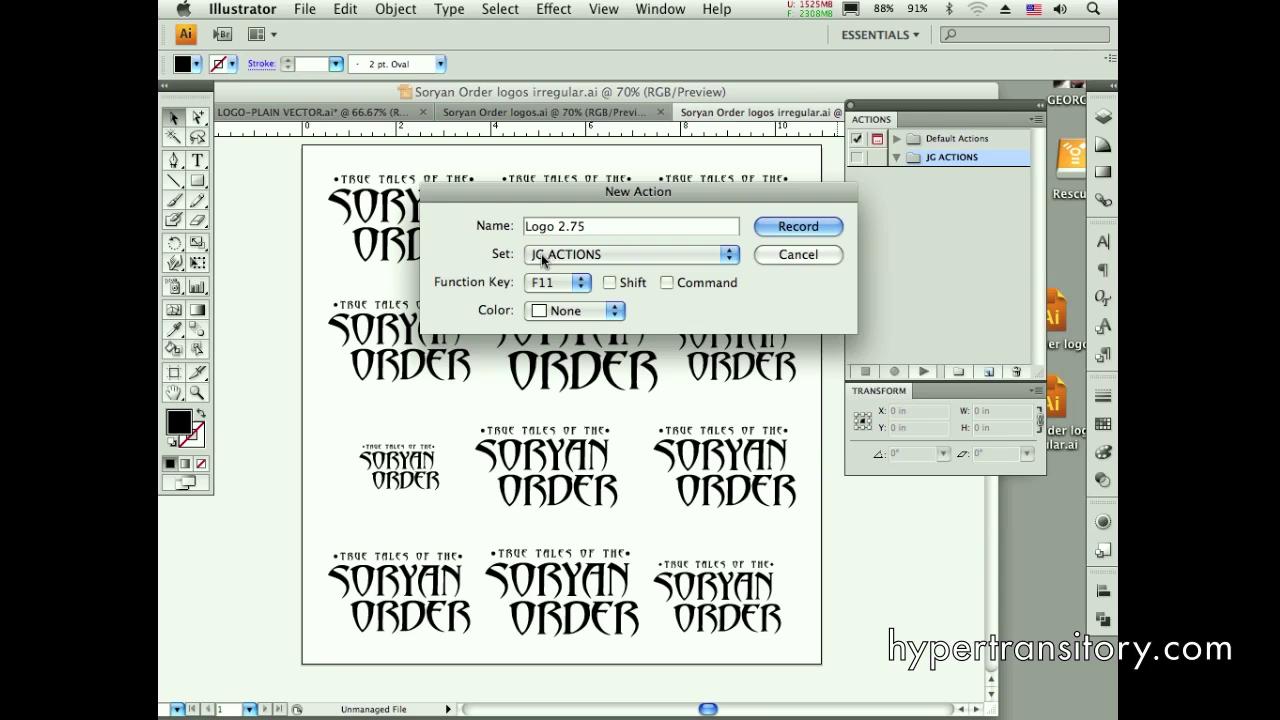
{"action": "left_click_drag", "start_coordinate": [689, 193], "coordinate": [789, 190]}
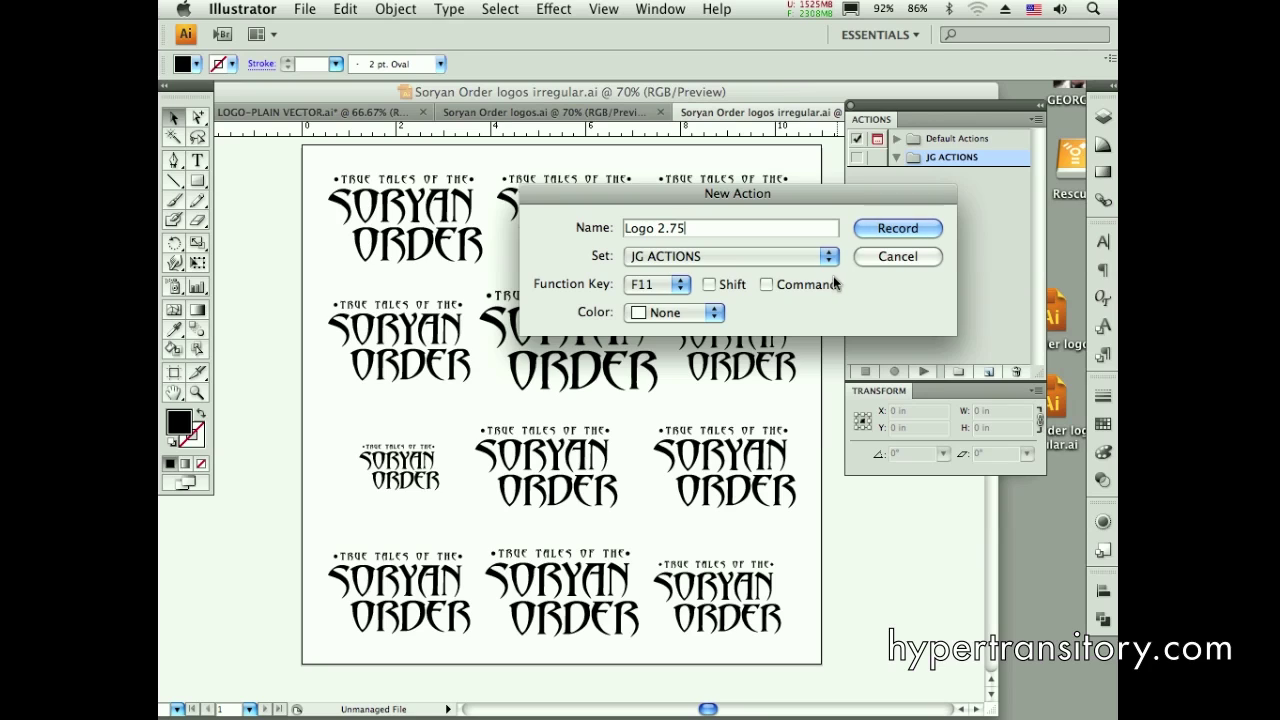
{"action": "left_click", "coordinate": [897, 231]}
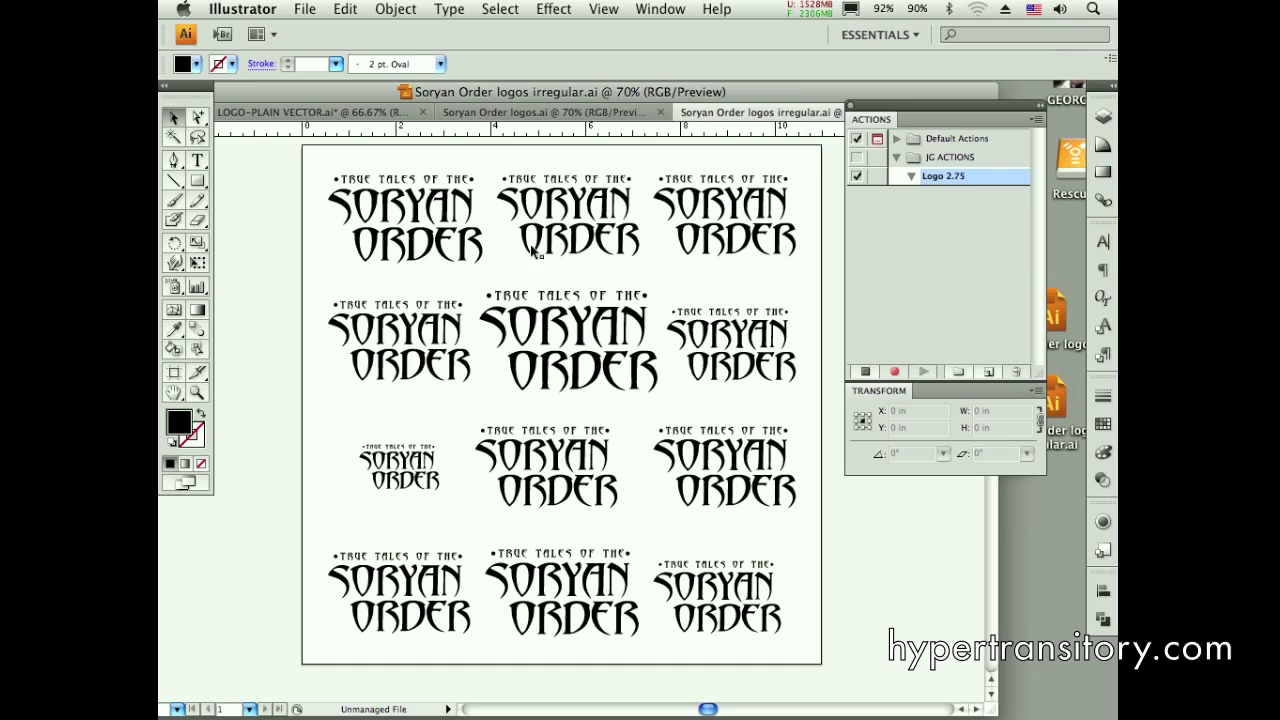
Record setting the large second-row logo's width to 2.75 in with proportions constrained, and stop the recording
{"action": "left_click", "coordinate": [617, 327]}
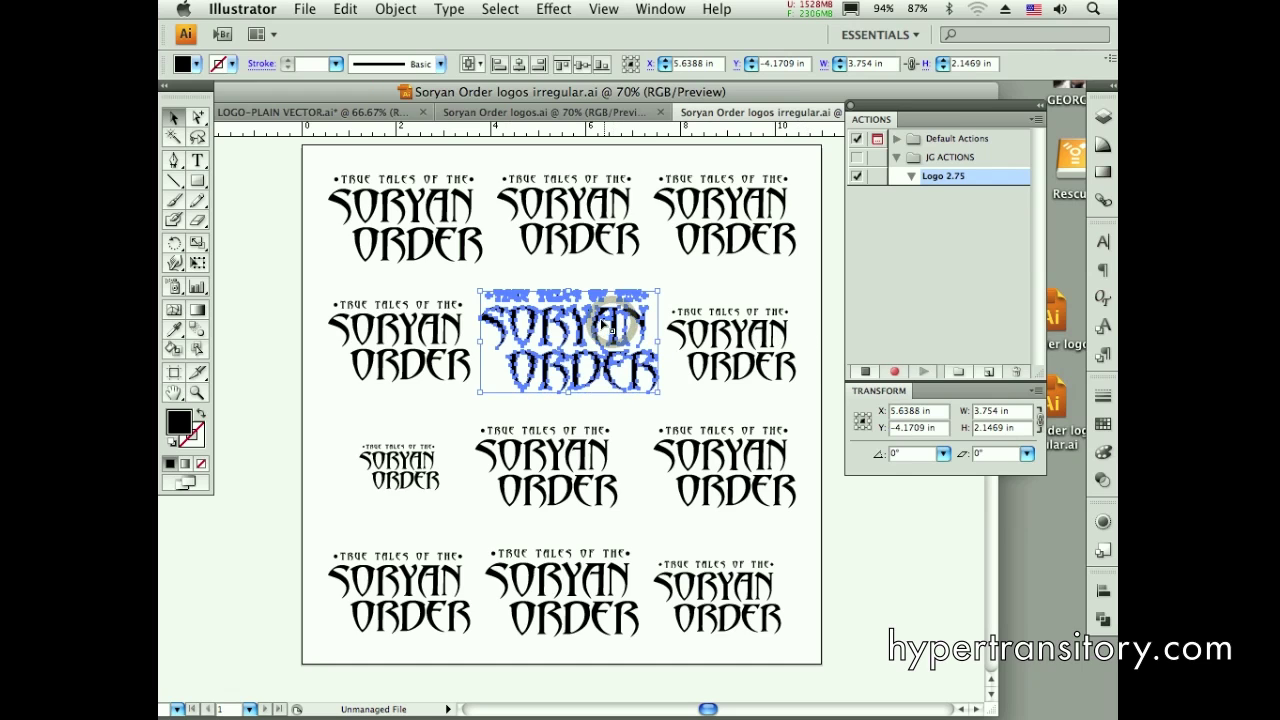
{"action": "left_click", "coordinate": [1000, 410]}
{"action": "type", "text": "2.75"}
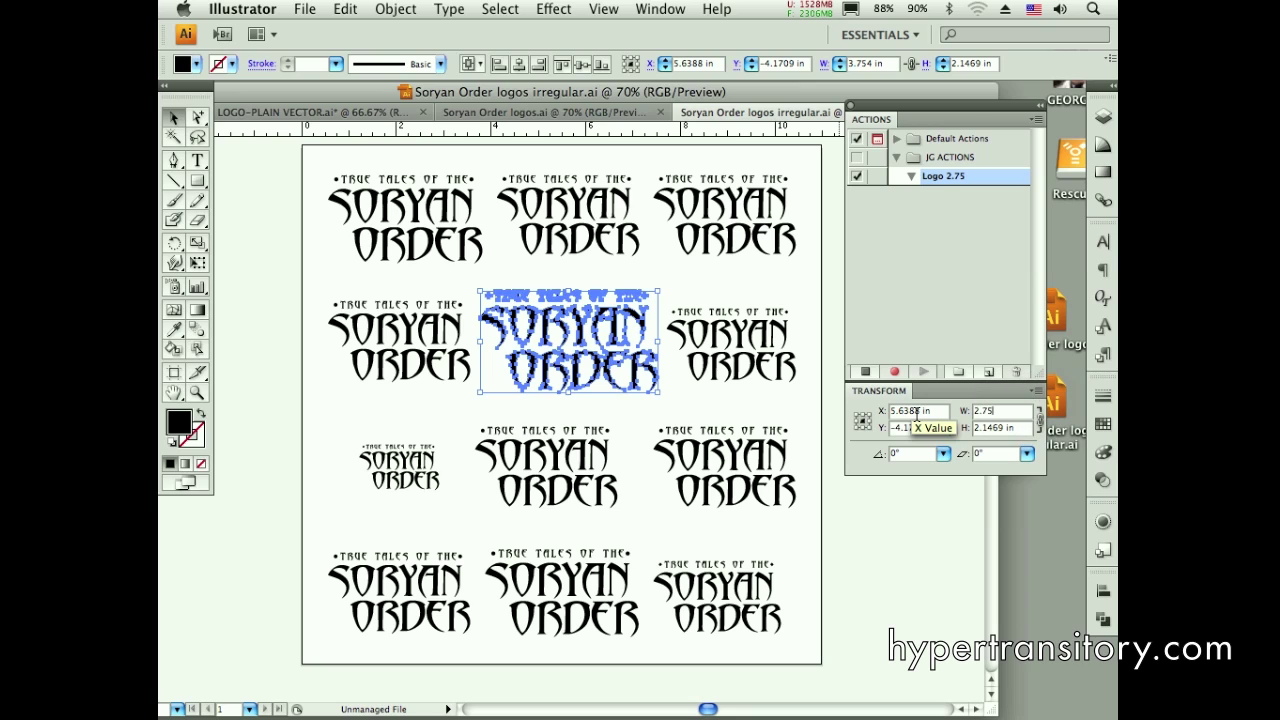
{"action": "key", "text": "Return"}
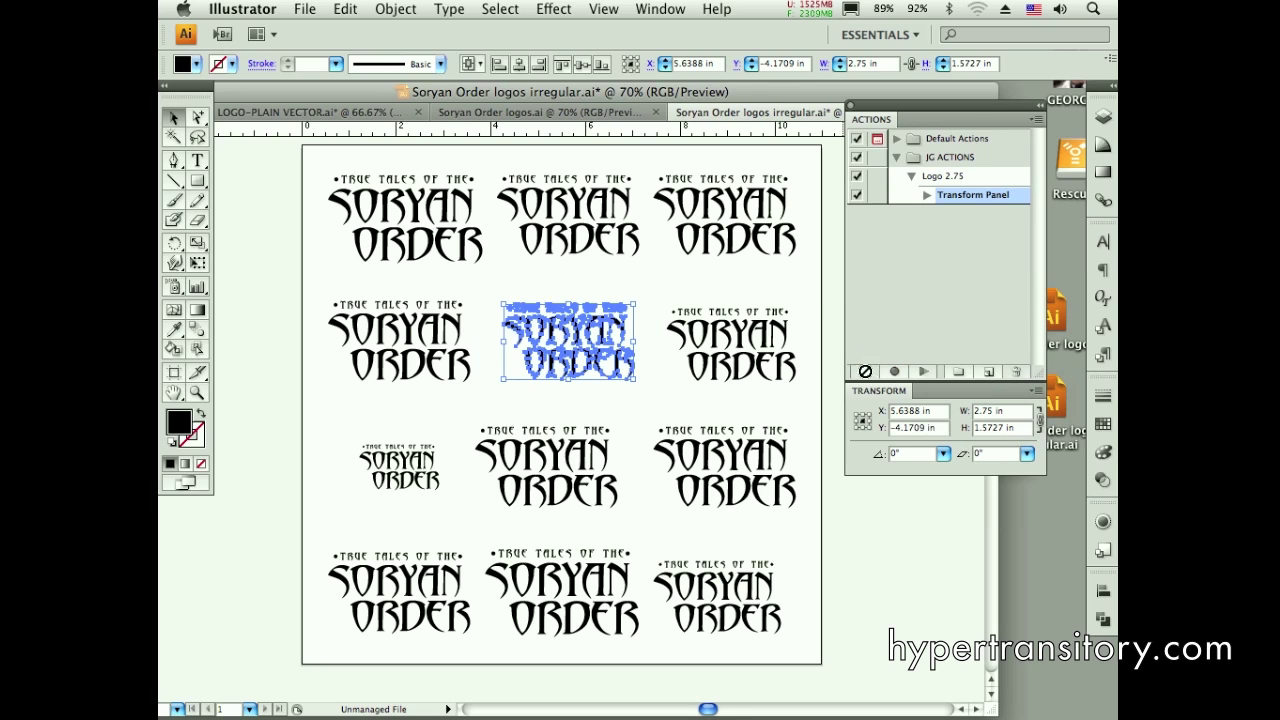
{"action": "left_click", "coordinate": [865, 371]}
{"action": "left_click", "coordinate": [1040, 425]}
Run the Logo 2.75 action on each of the three logos in the top row
{"action": "left_click", "coordinate": [467, 207]}
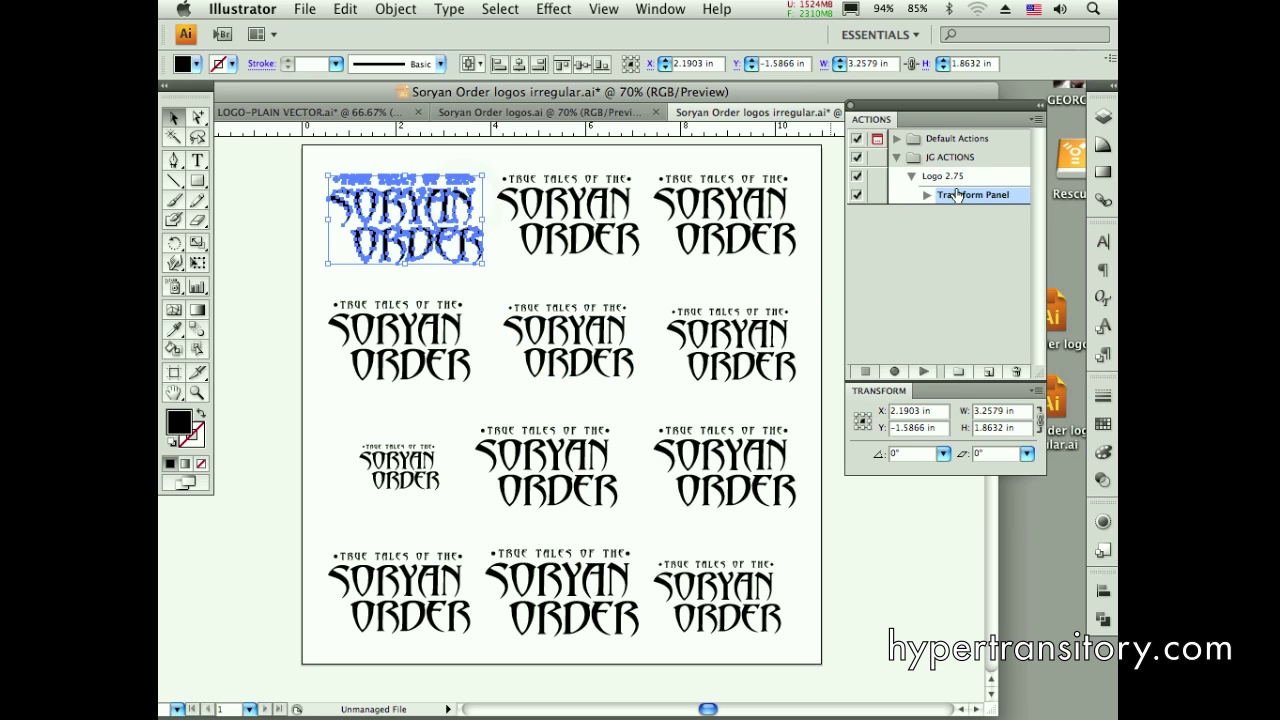
{"action": "left_click", "coordinate": [975, 176]}
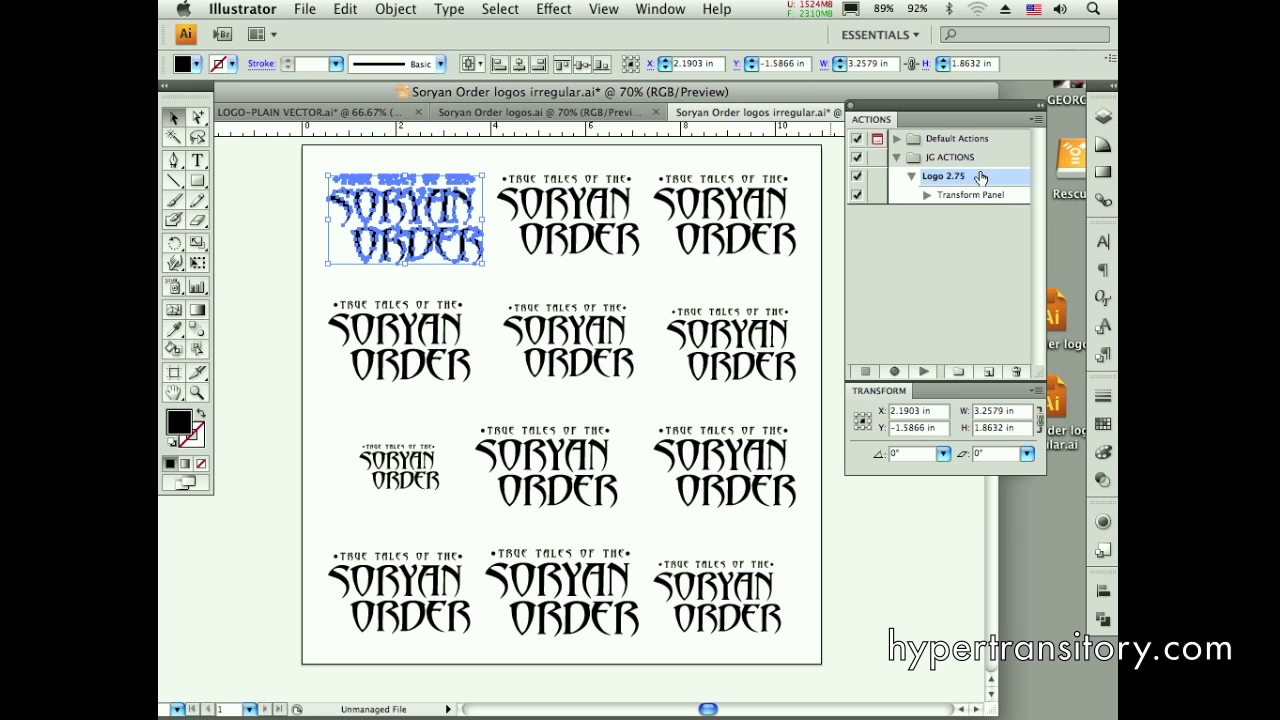
{"action": "left_click", "coordinate": [921, 370]}
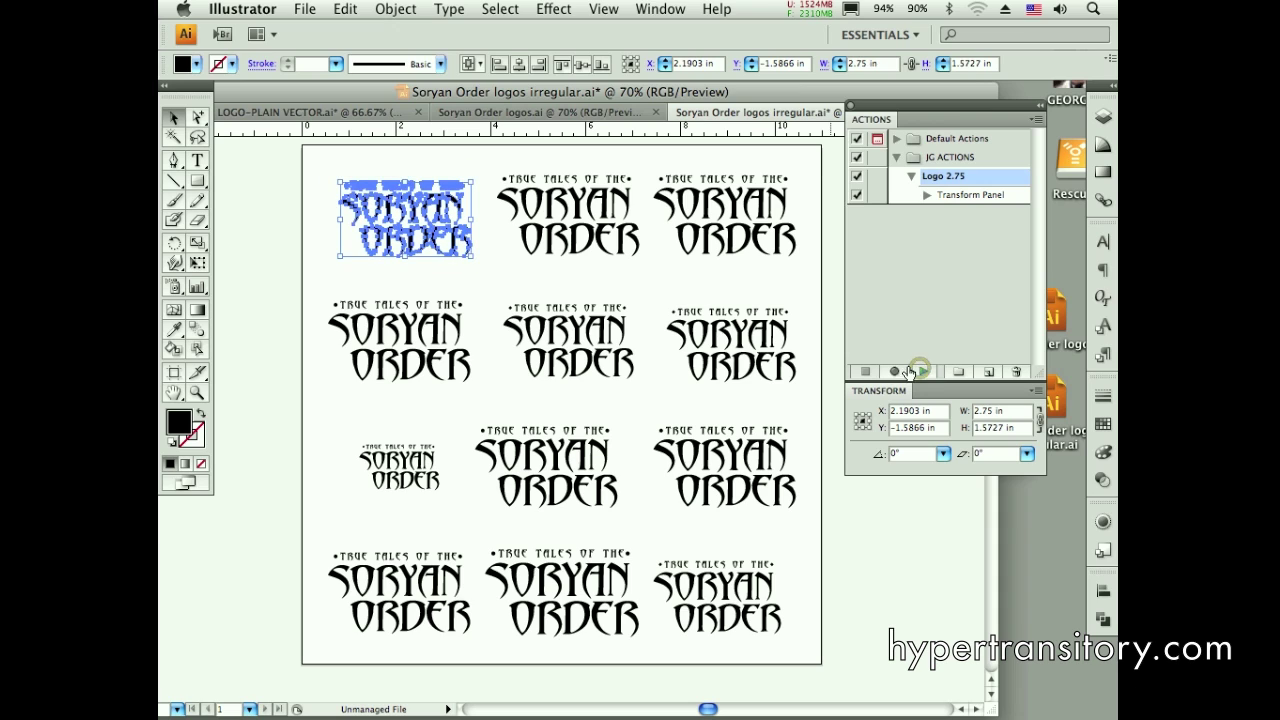
{"action": "left_click", "coordinate": [624, 204]}
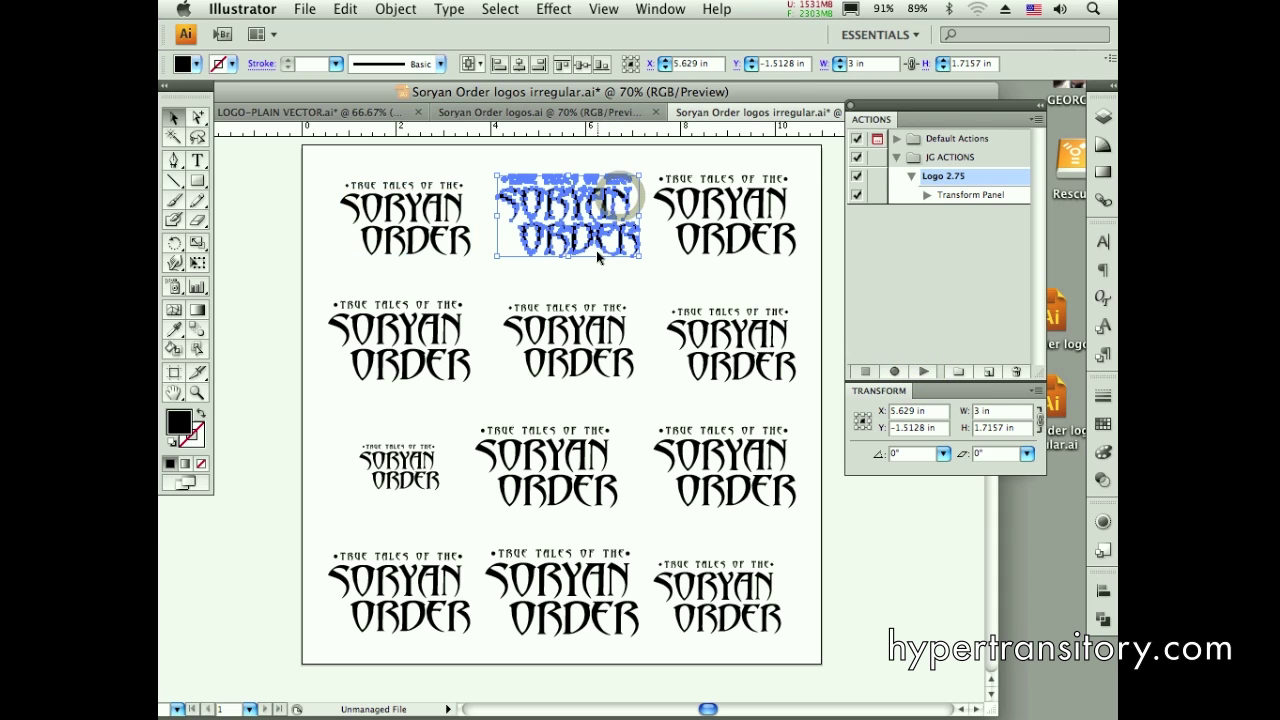
{"action": "left_click", "coordinate": [772, 200]}
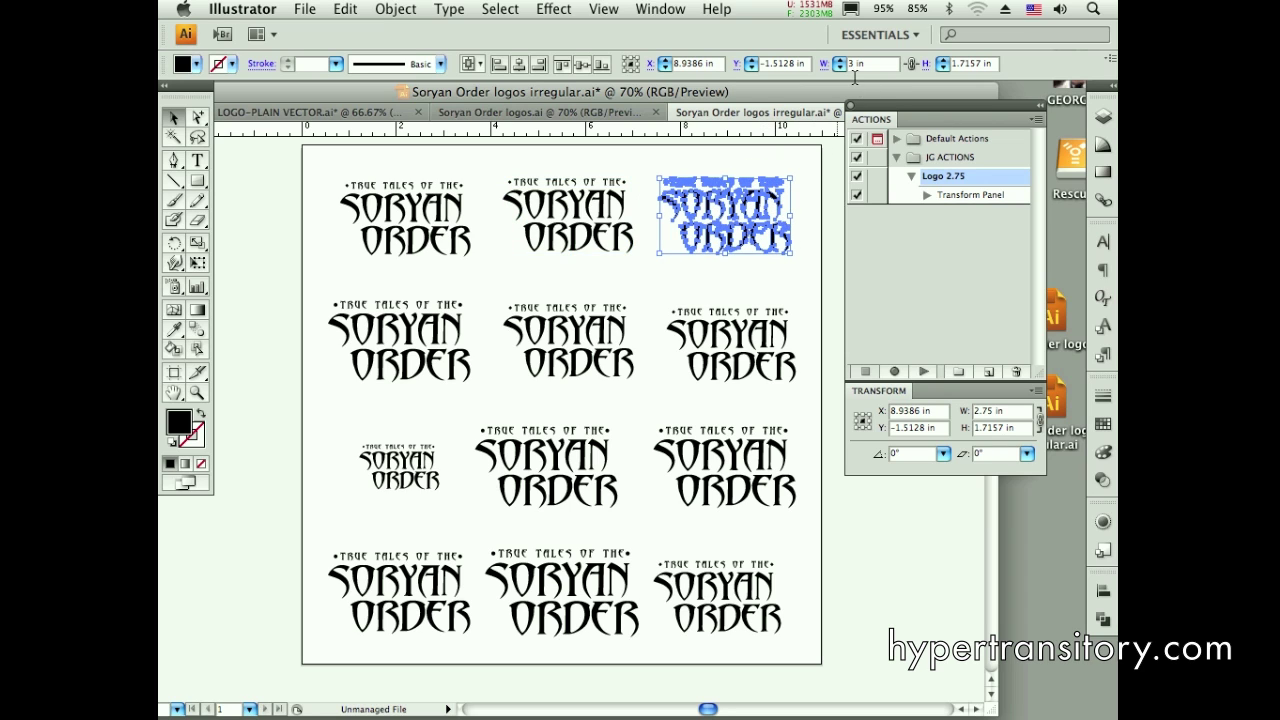
Run the Logo 2.75 action on each of the three logos in the second row
{"action": "left_click", "coordinate": [462, 327]}
{"action": "key", "text": "F2"}
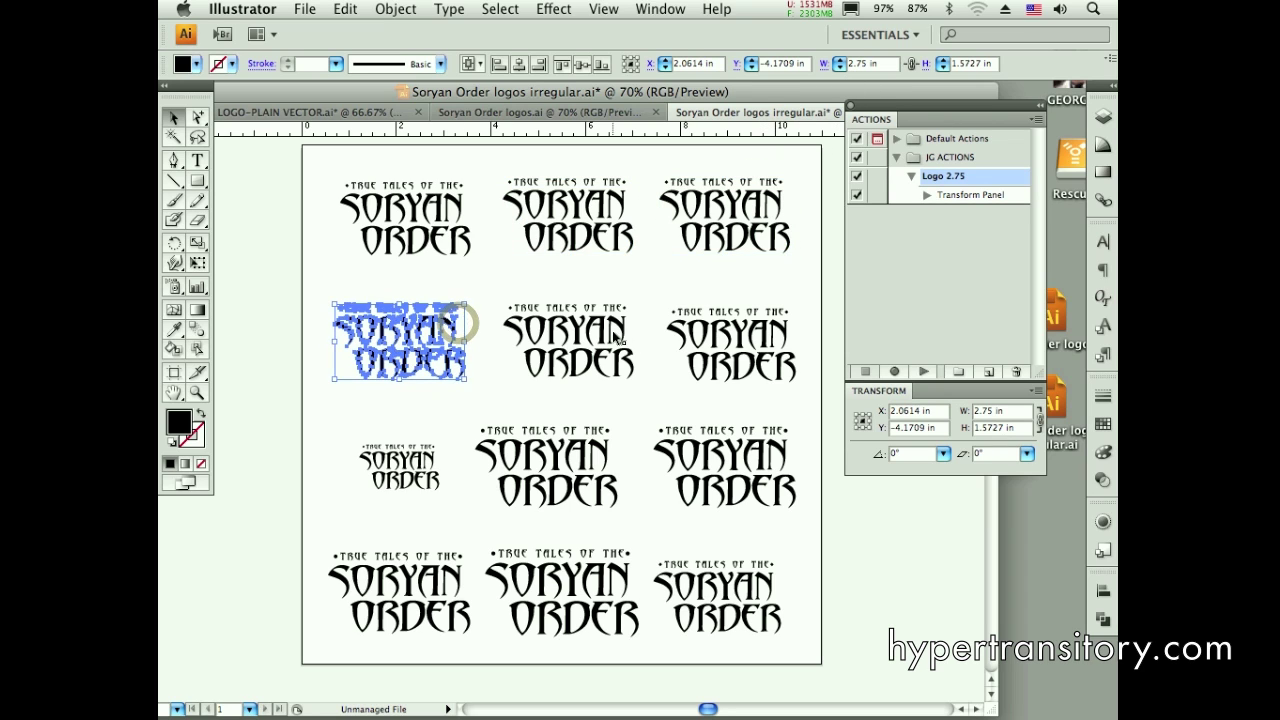
{"action": "left_click", "coordinate": [616, 328]}
{"action": "key", "text": "F2"}
{"action": "left_click", "coordinate": [715, 341]}
{"action": "key", "text": "F2"}
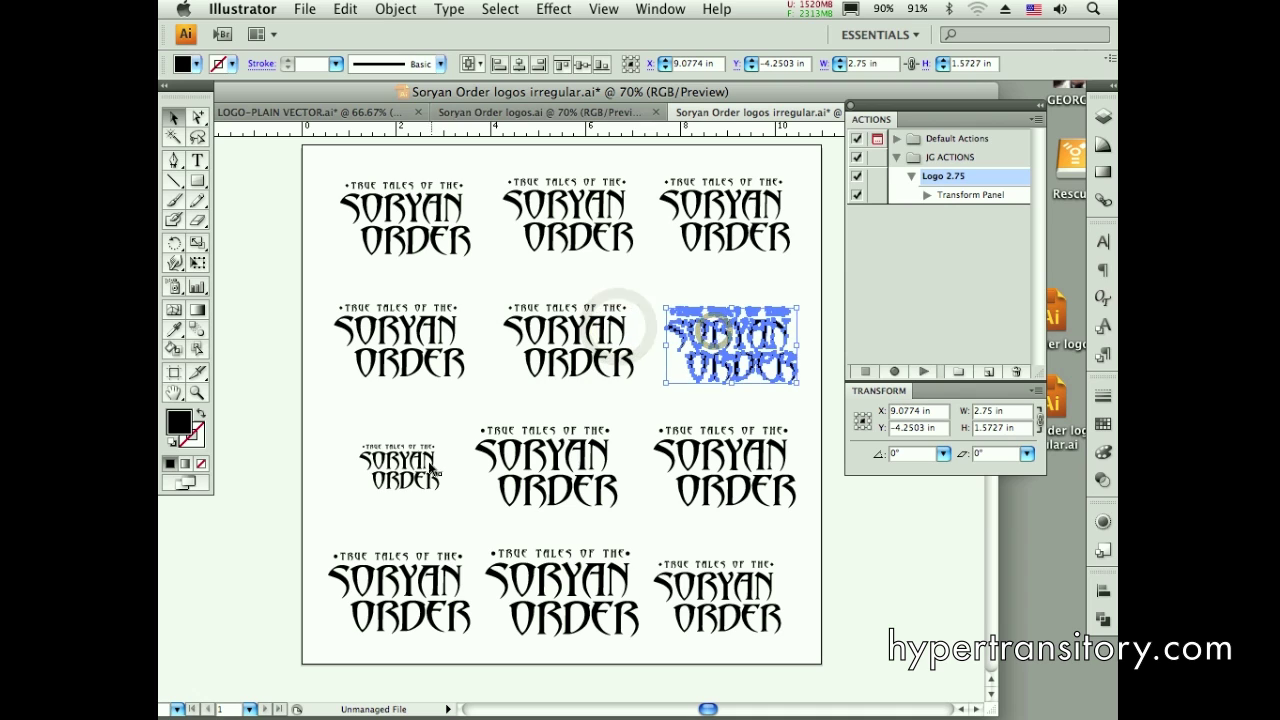
Run the Logo 2.75 action on each of the three logos in the third row
{"action": "left_click", "coordinate": [405, 465]}
{"action": "key", "text": "F2"}
{"action": "left_click", "coordinate": [585, 462]}
{"action": "key", "text": "F2"}
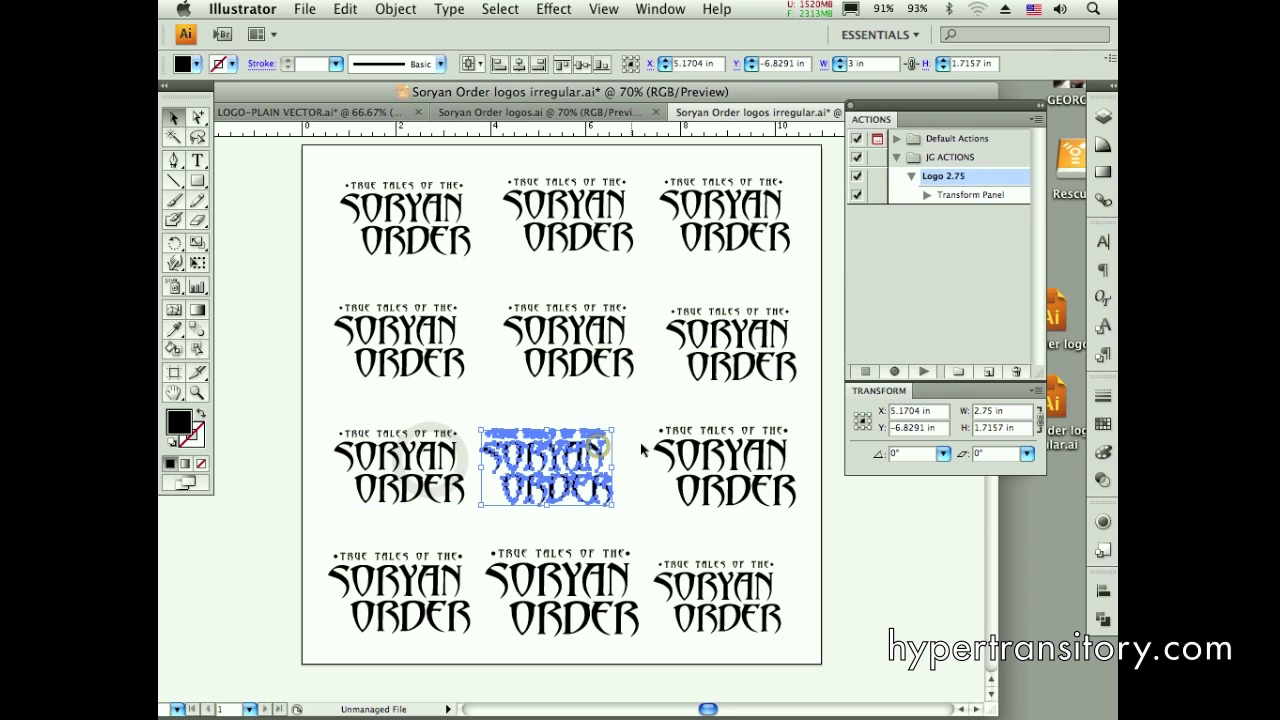
{"action": "left_click", "coordinate": [735, 453]}
{"action": "key", "text": "F2"}
Run the Logo 2.75 action on each of the three logos in the bottom row
{"action": "left_click", "coordinate": [430, 588]}
{"action": "key", "text": "F2"}
{"action": "left_click", "coordinate": [623, 573]}
{"action": "key", "text": "F2"}
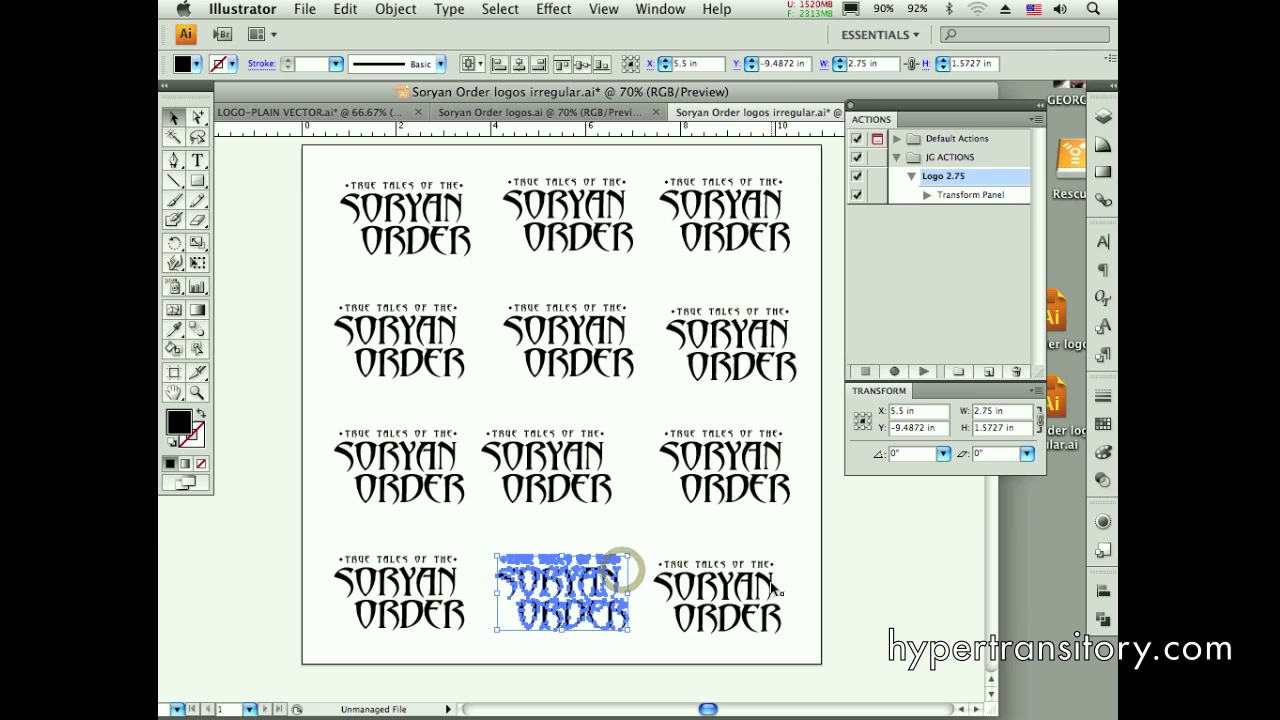
{"action": "left_click", "coordinate": [765, 585]}
{"action": "key", "text": "F2"}
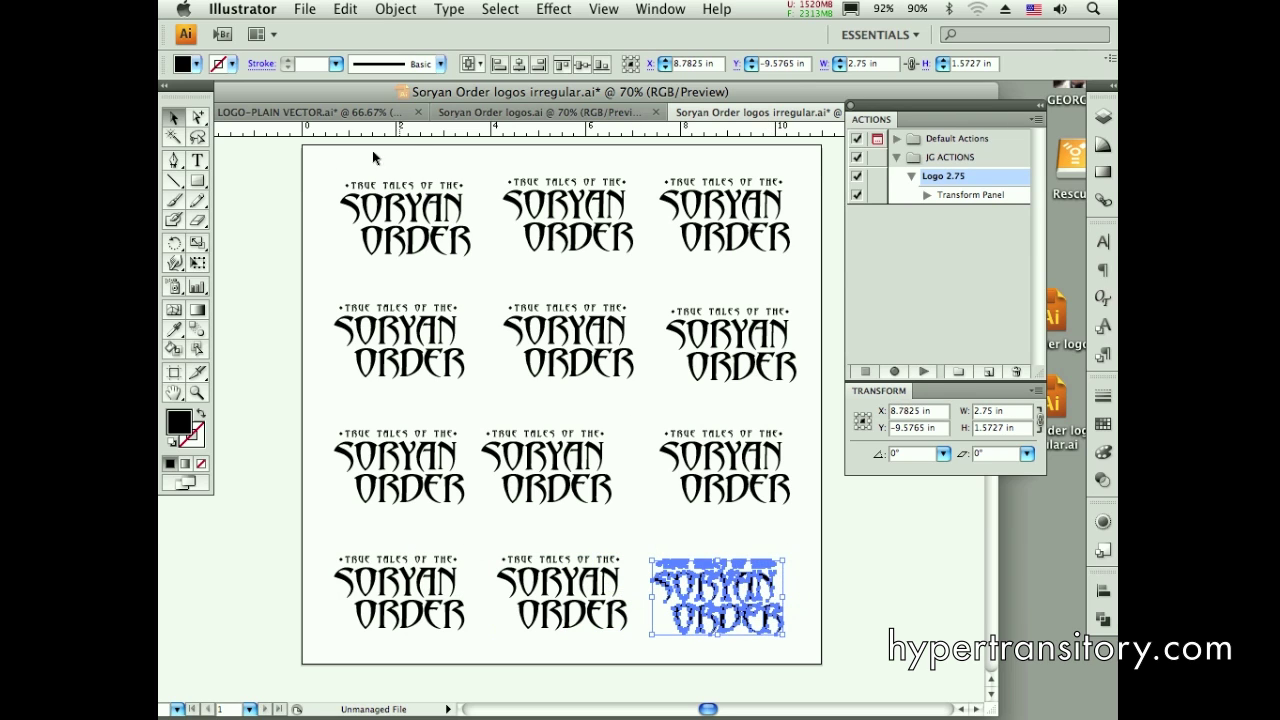
View the list of available scripts without running one, and deselect the last logo
{"action": "left_click", "coordinate": [313, 7]}
{"action": "mouse_move", "coordinate": [349, 413]}
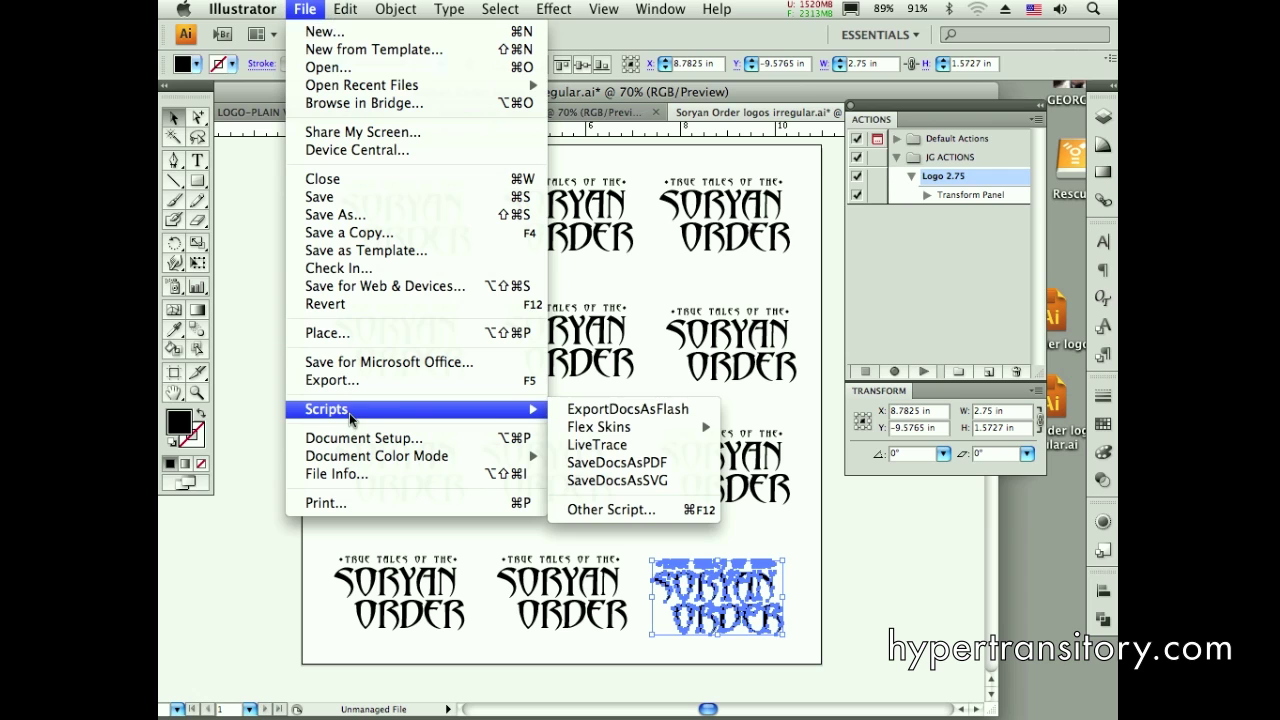
{"action": "left_click", "coordinate": [760, 253]}
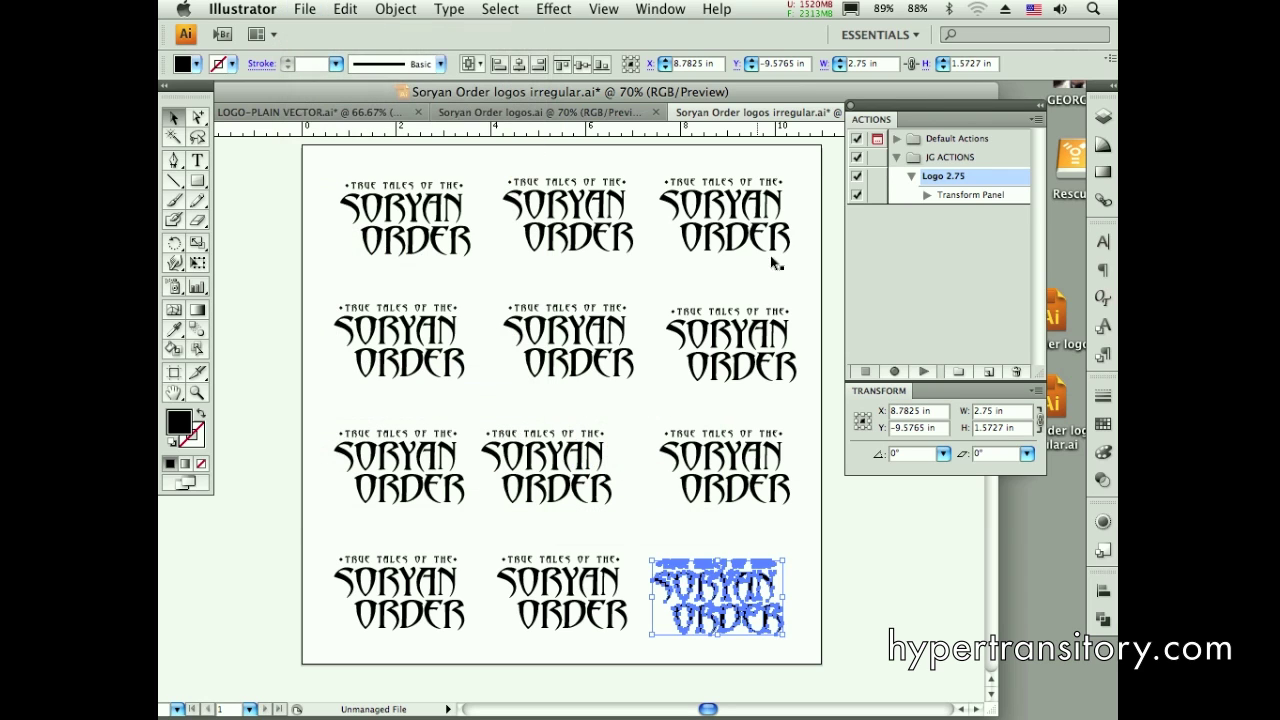
{"action": "left_click", "coordinate": [825, 266]}
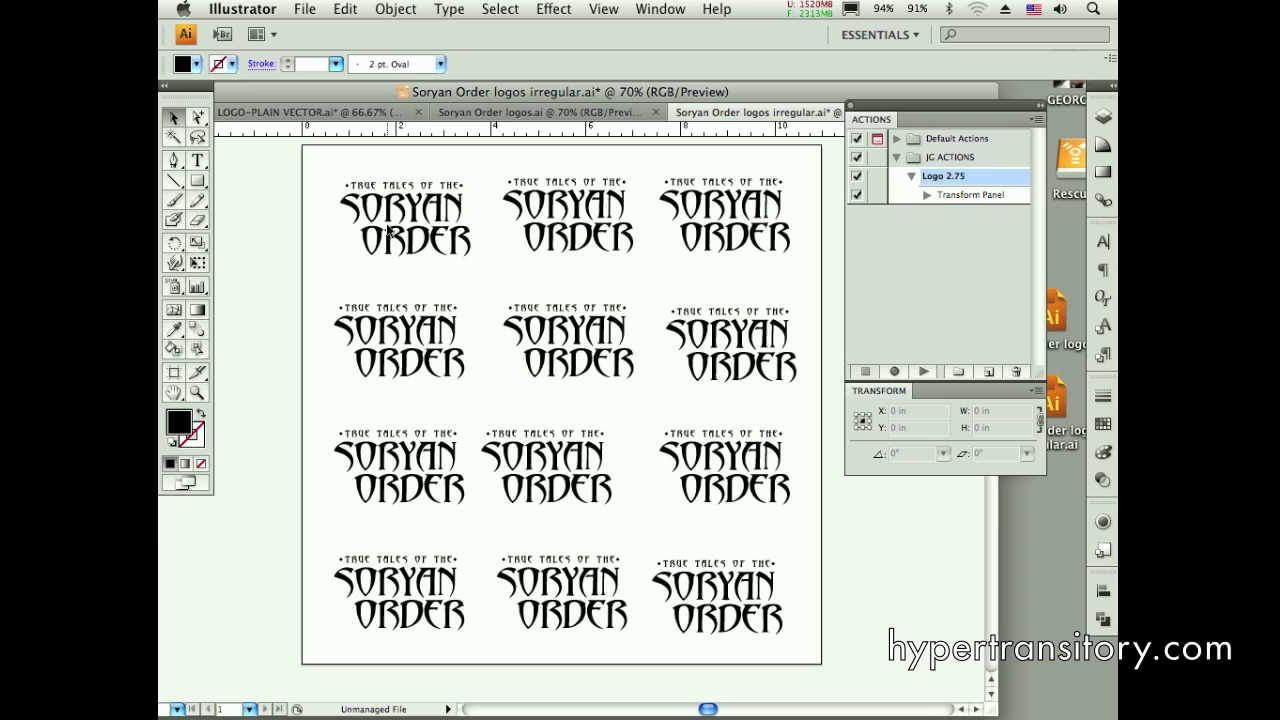
Rearrange the document window and the floating Actions and Transform panels so that all twelve logos are uncovered
{"action": "left_click_drag", "start_coordinate": [967, 109], "coordinate": [952, 174]}
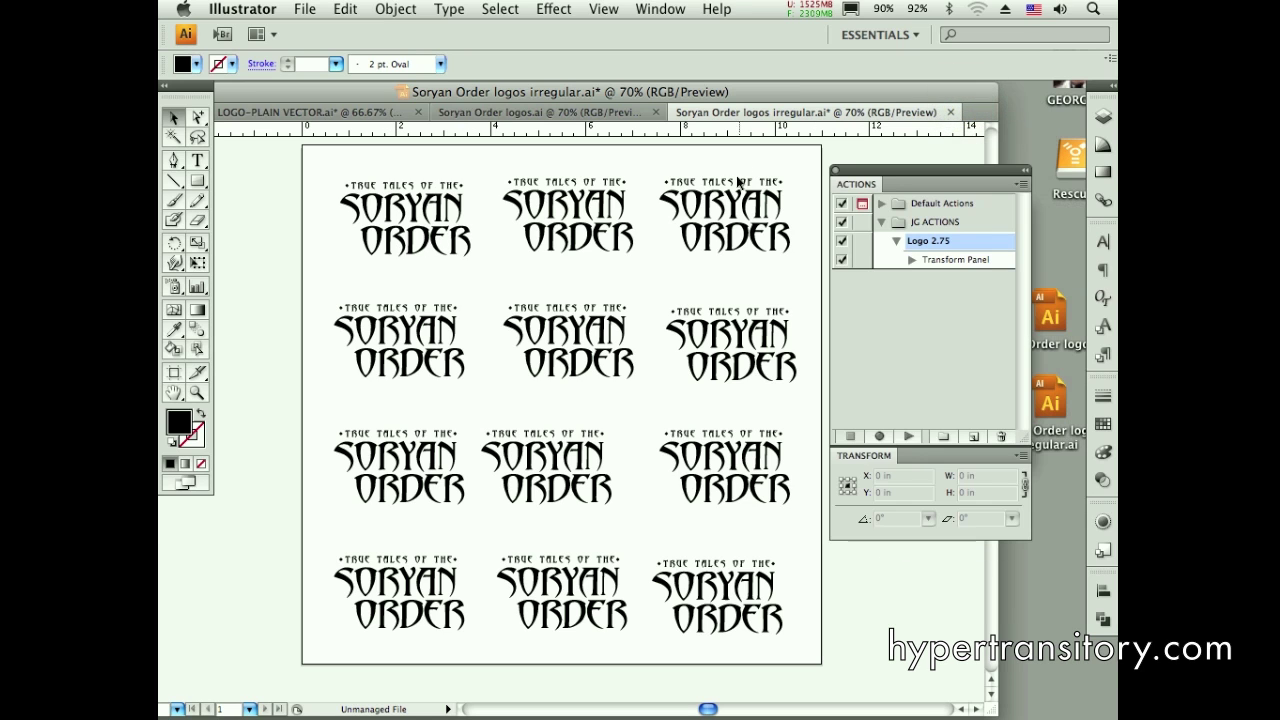
{"action": "left_click_drag", "start_coordinate": [631, 98], "coordinate": [727, 95]}
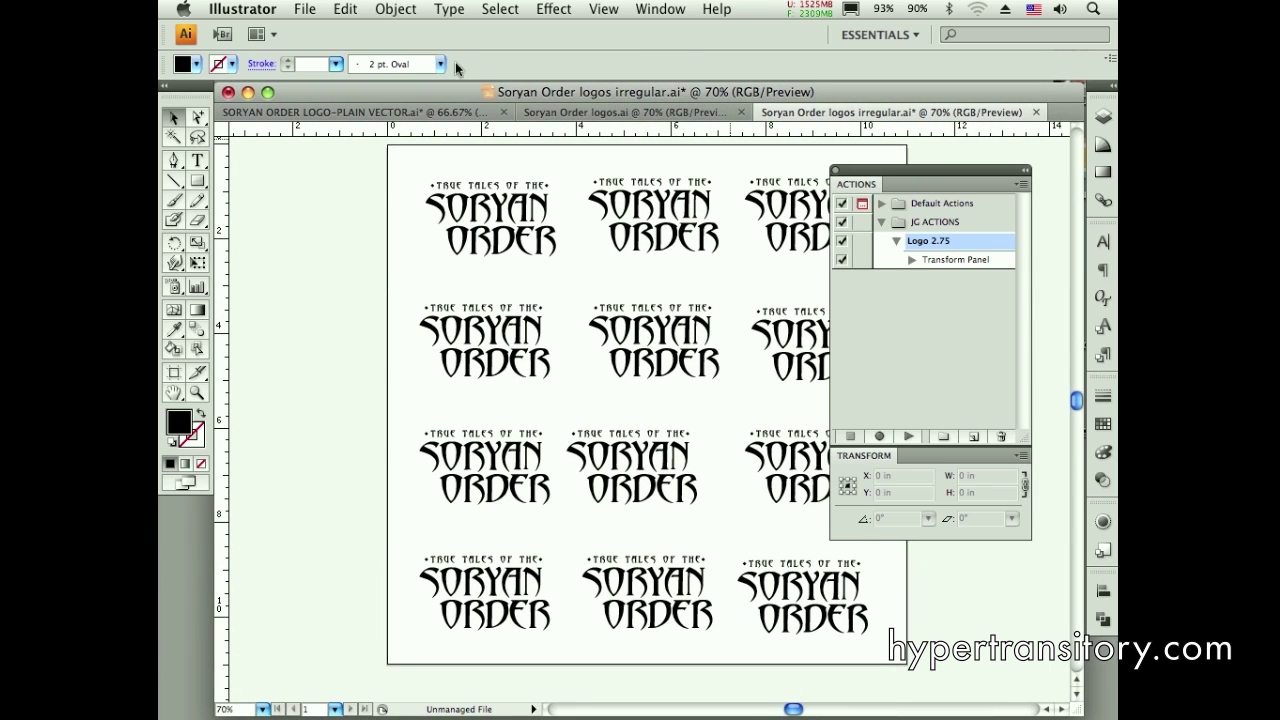
{"action": "left_click", "coordinate": [396, 9]}
{"action": "left_click", "coordinate": [396, 9]}
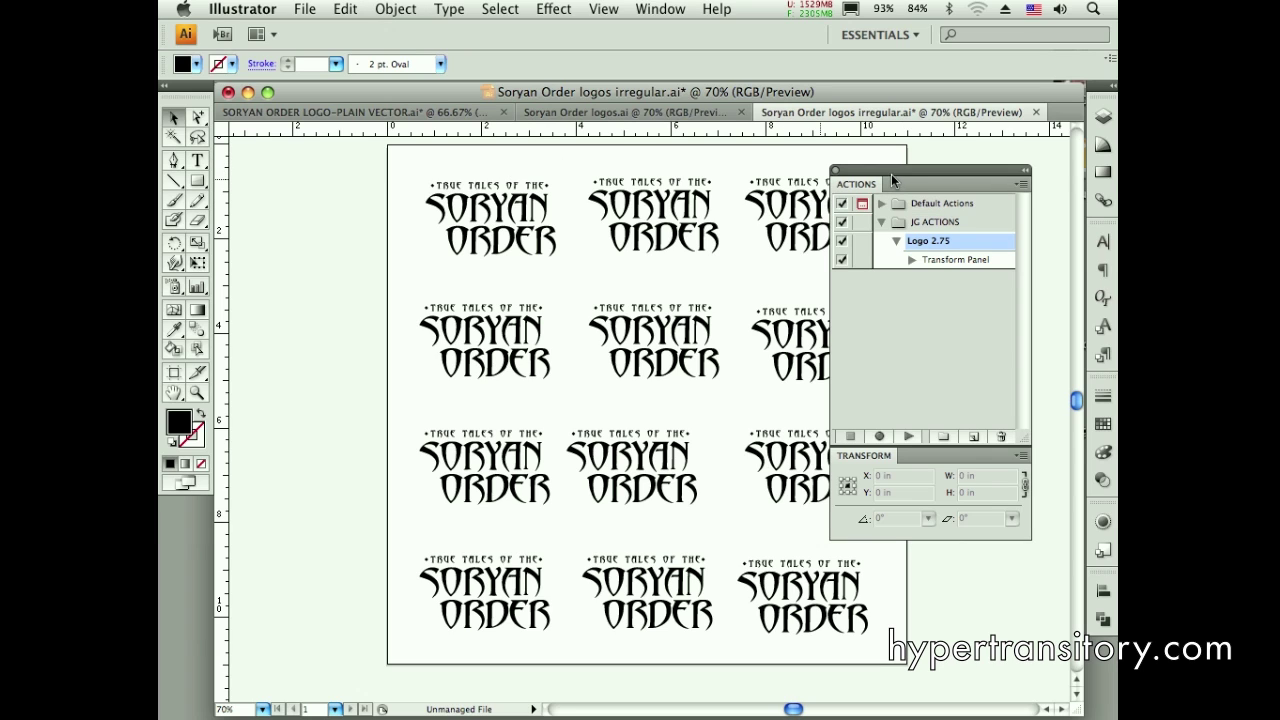
{"action": "left_click_drag", "start_coordinate": [904, 172], "coordinate": [976, 168]}
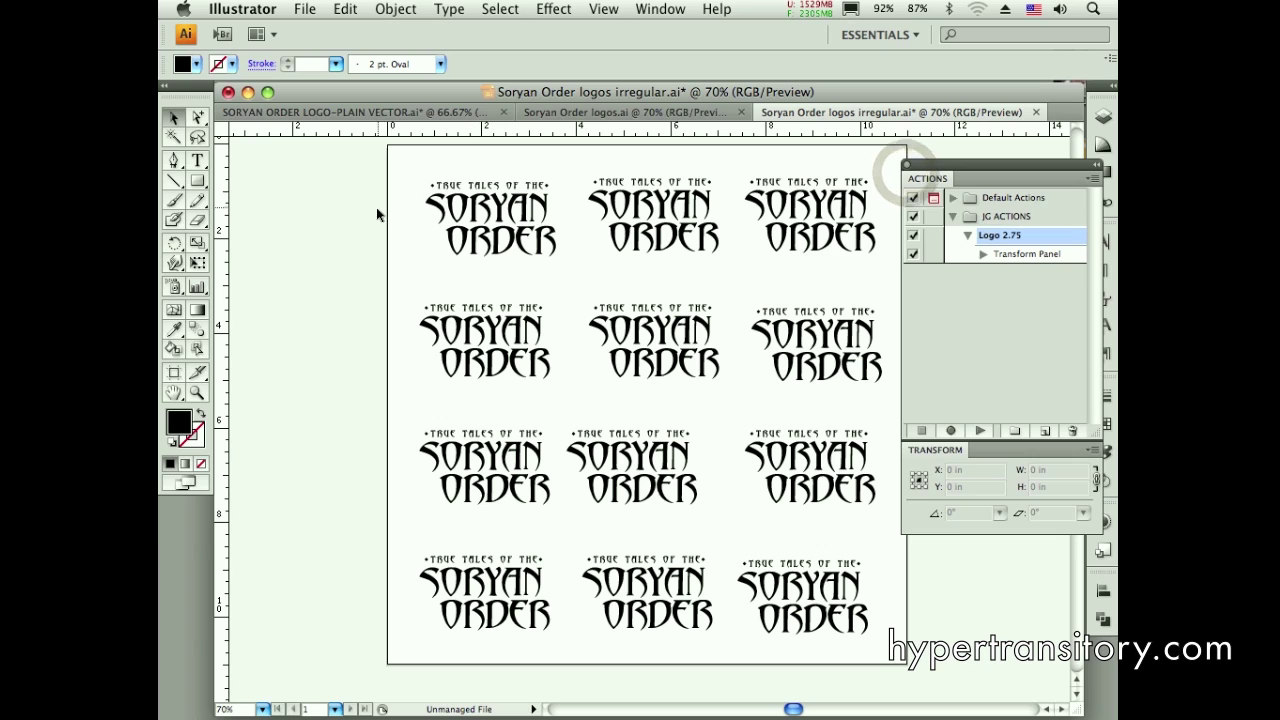